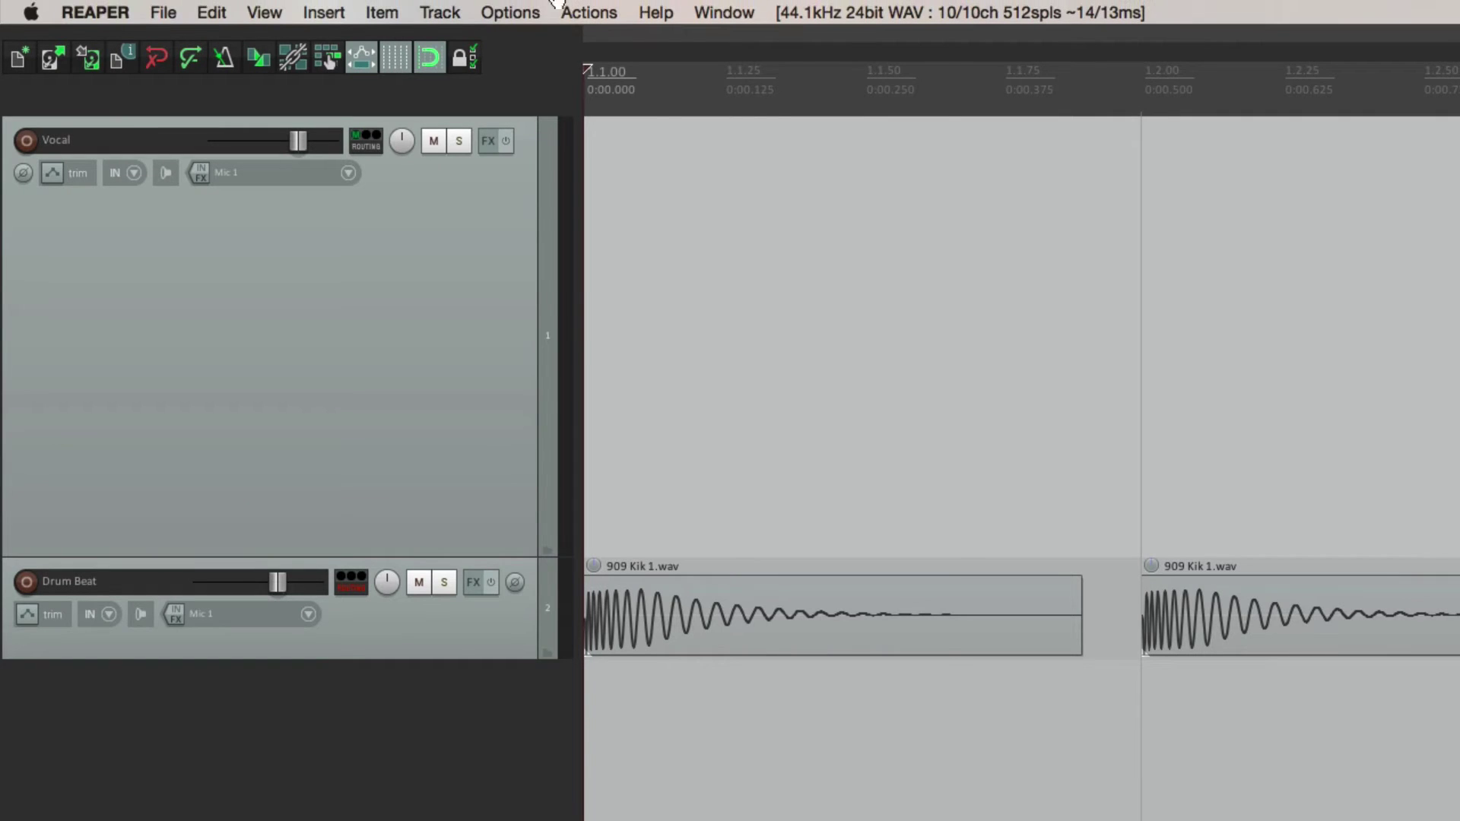
# Step: Show the Recording page of REAPER's Preferences
pyautogui.click(523, 9)
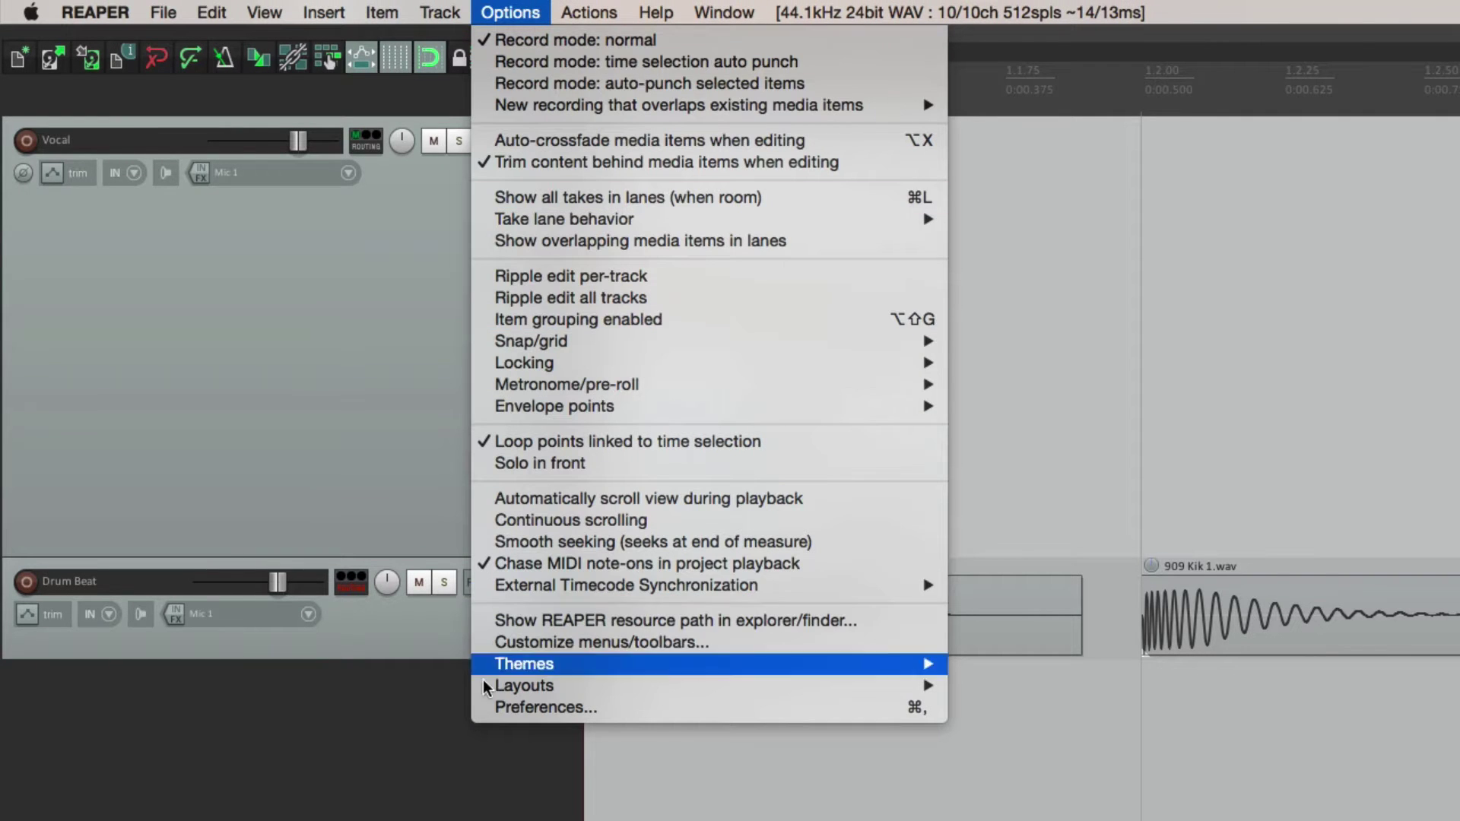
pyautogui.click(476, 707)
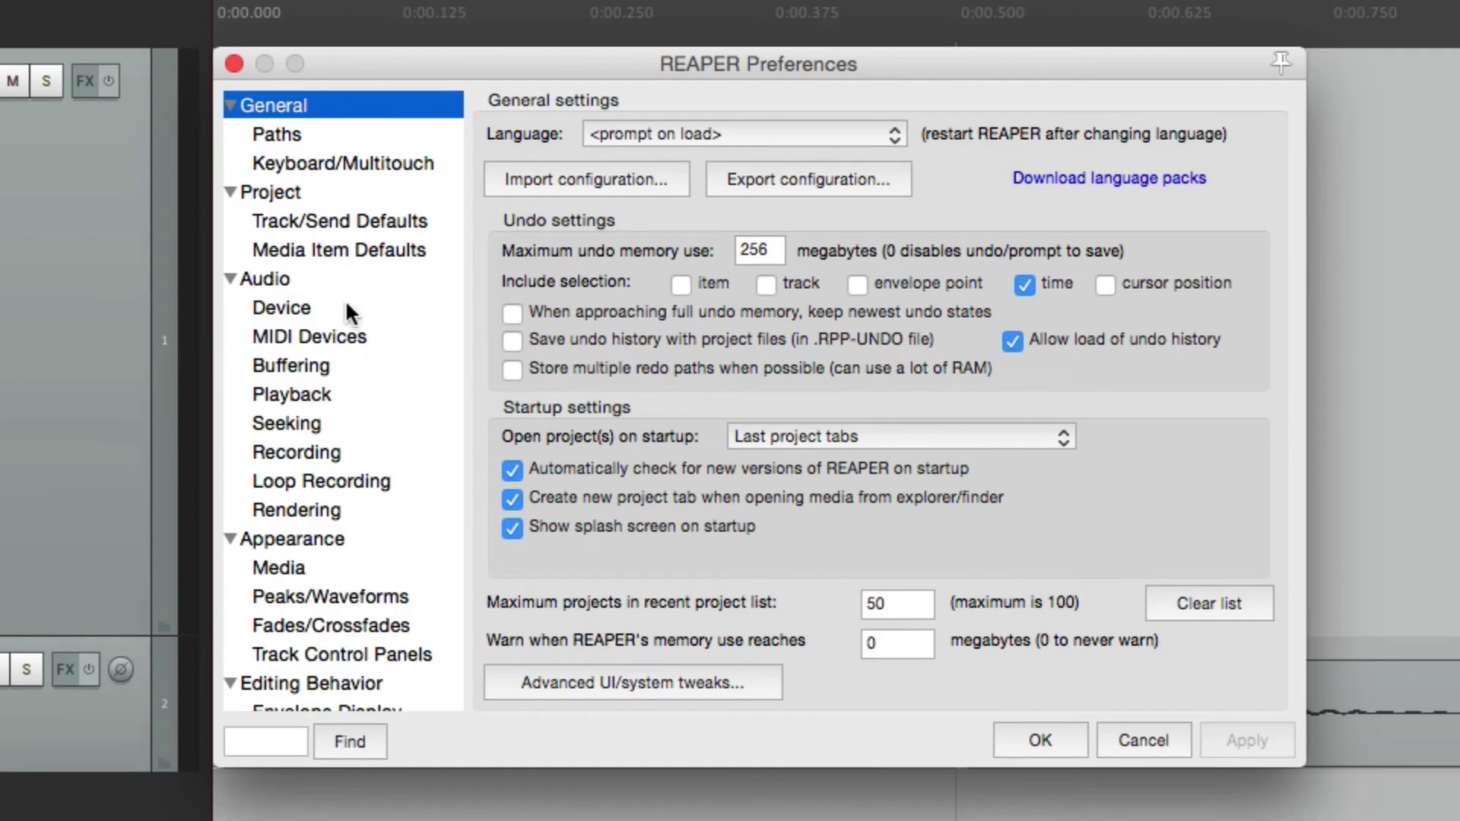
pyautogui.click(357, 453)
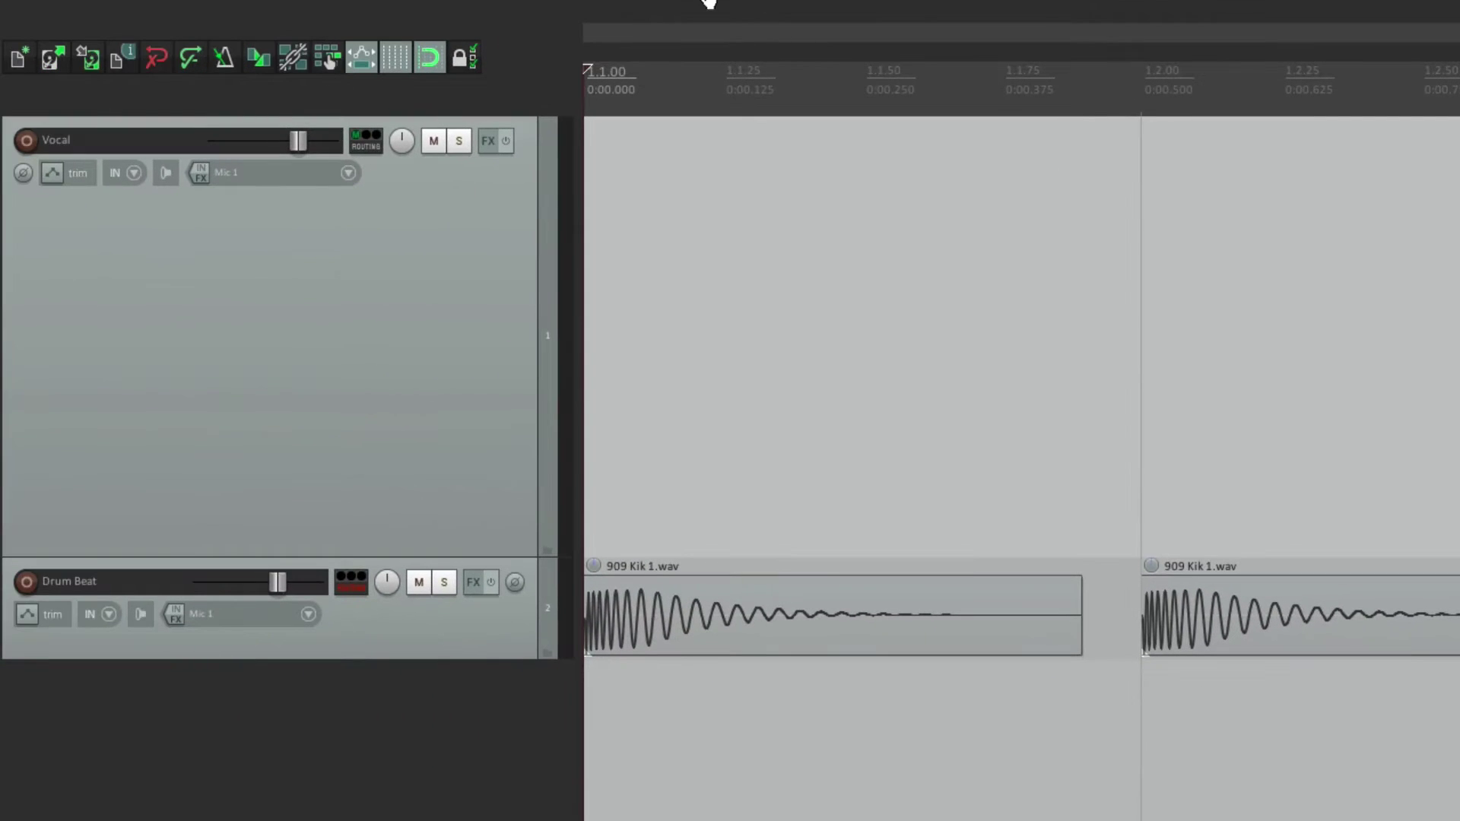
# Step: Turn on automatic view scrolling during playback and test playback from 1.2.68
pyautogui.moveTo(704, 2)
pyautogui.click(508, 11)
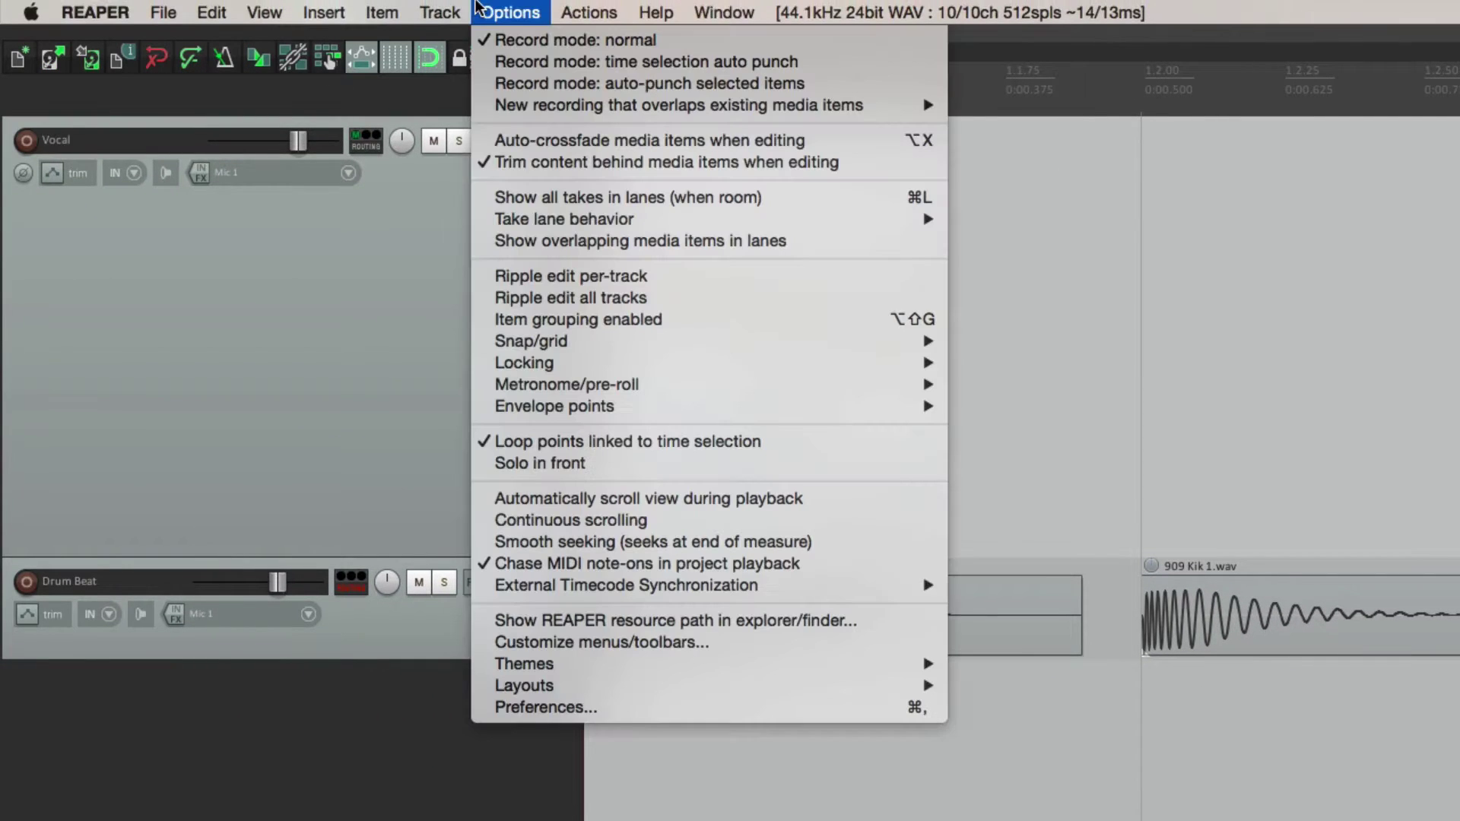
pyautogui.click(485, 495)
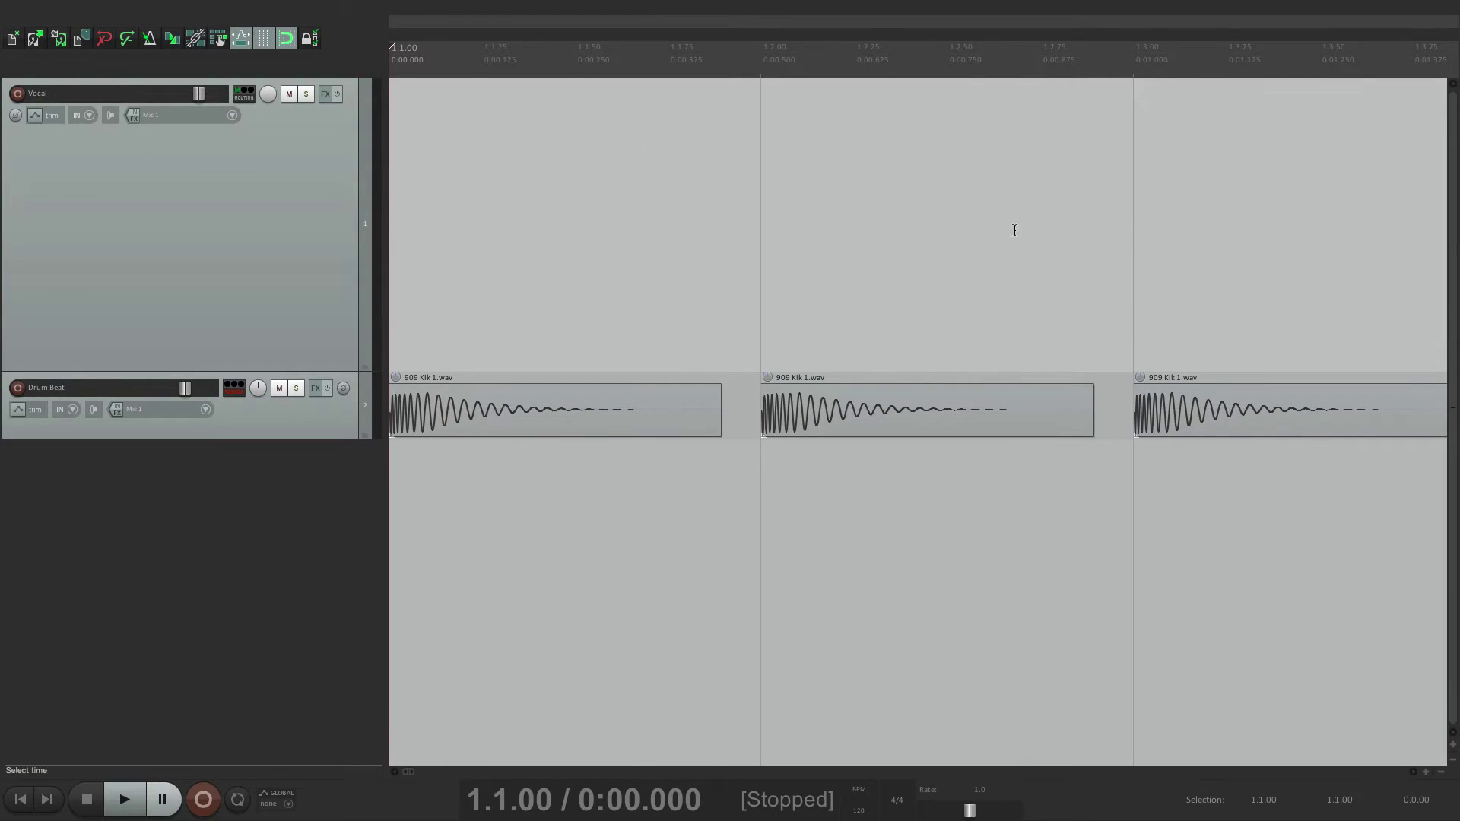
pyautogui.click(1014, 230)
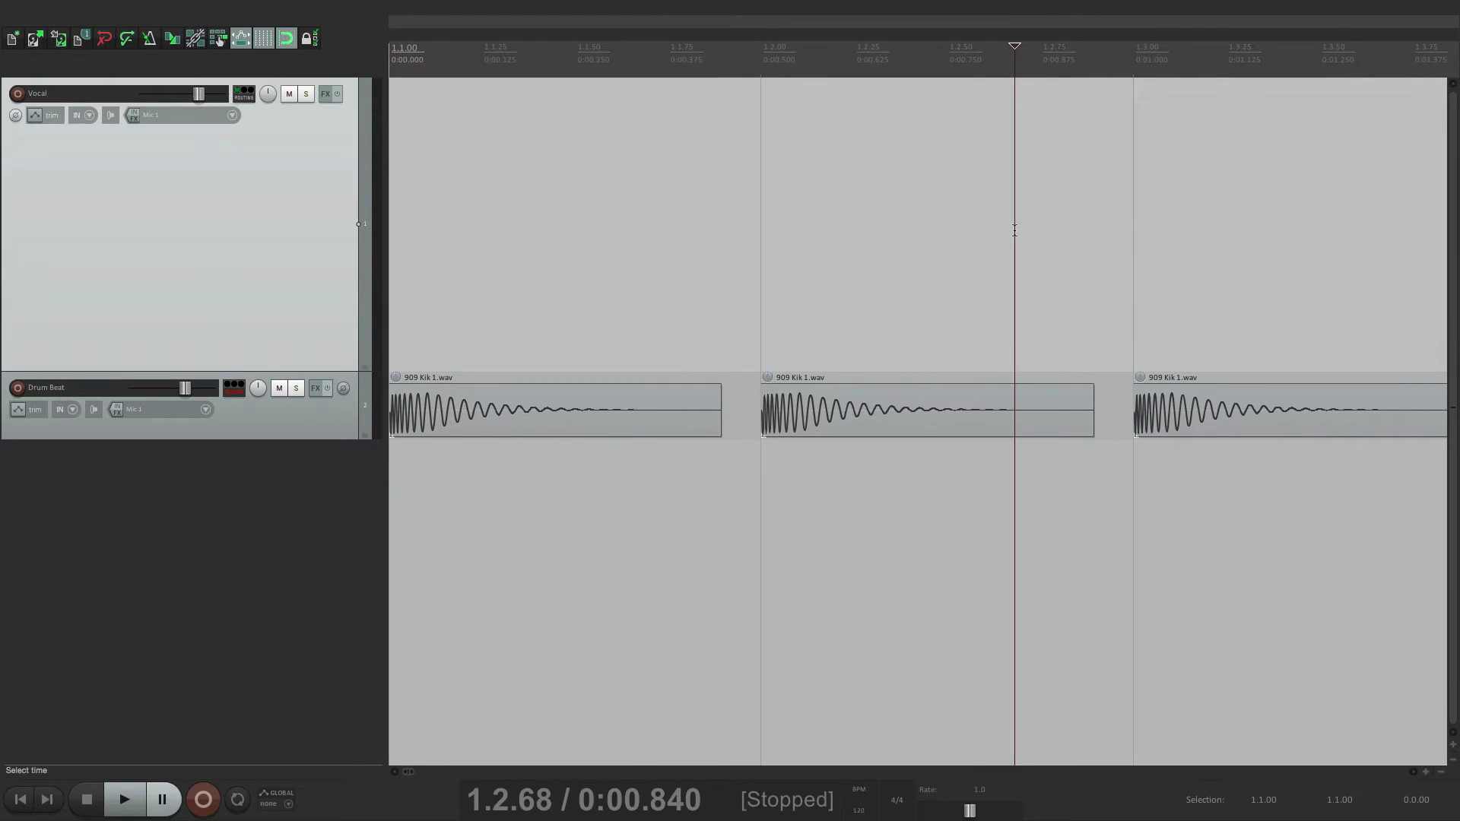
pyautogui.press('space')
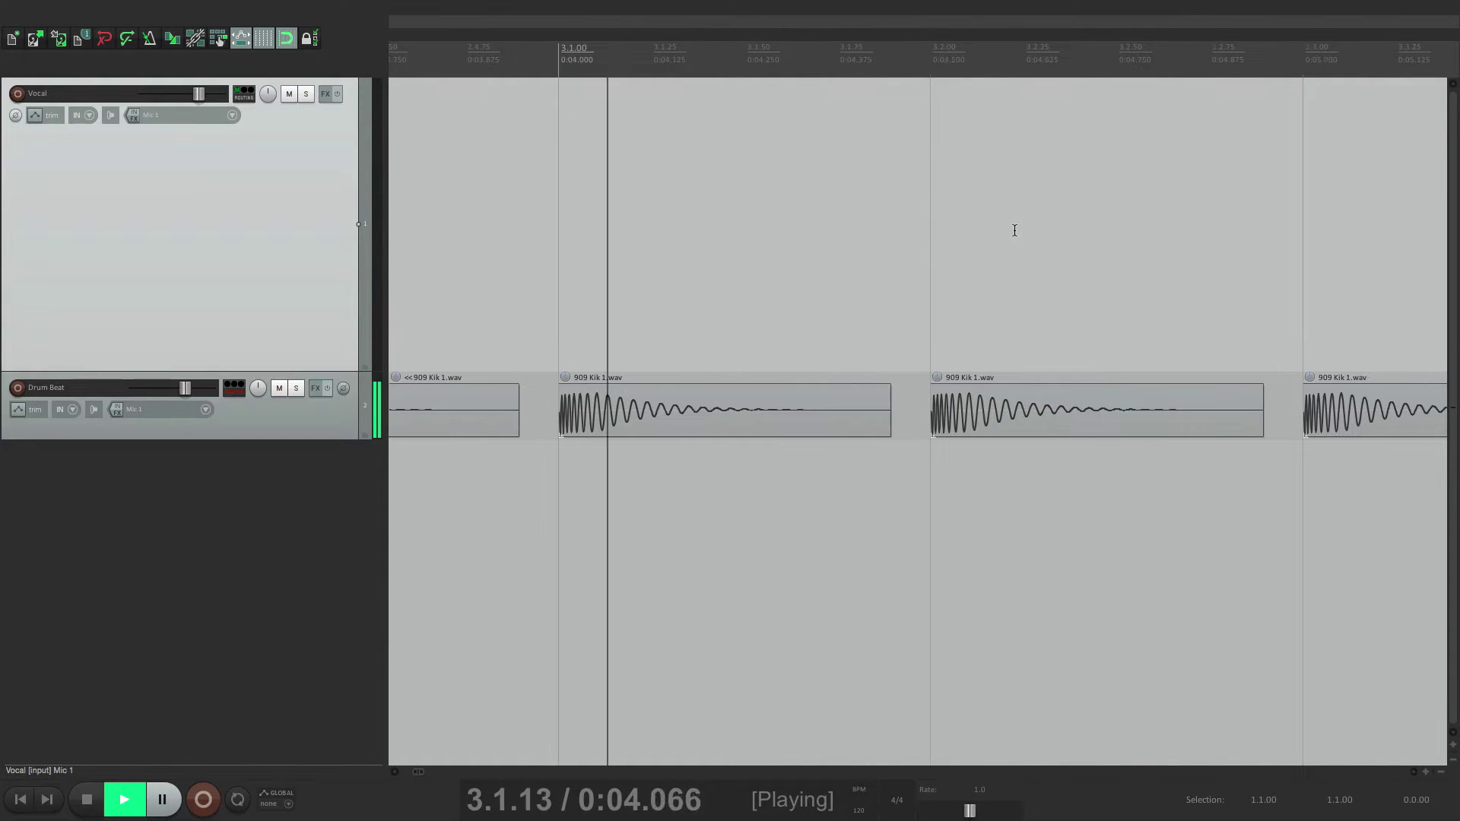
pyautogui.press('space')
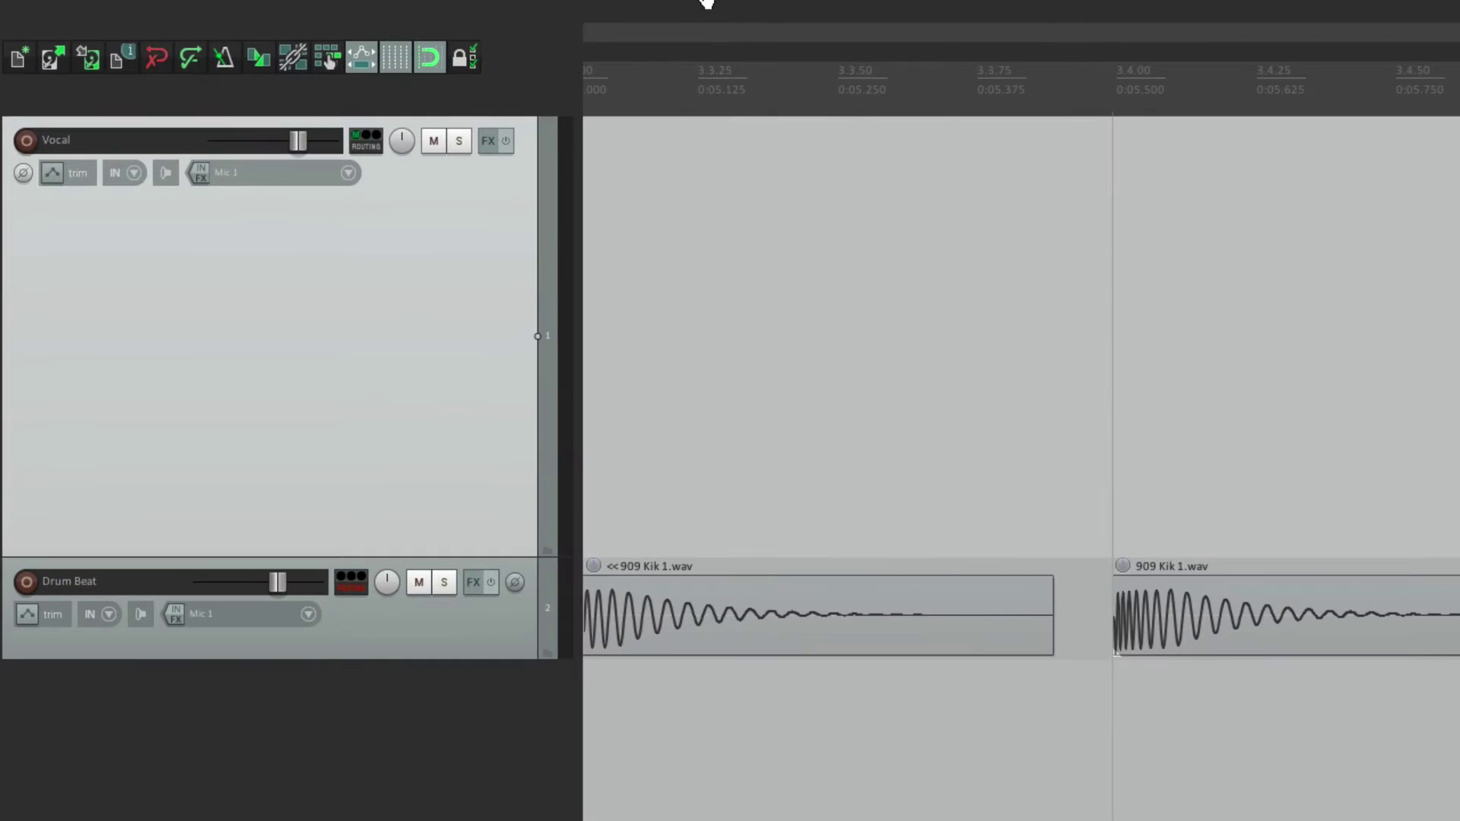
# Step: Enable continuous scrolling, test playback from 3.4.73, and return to the Recording preferences
pyautogui.click(486, 11)
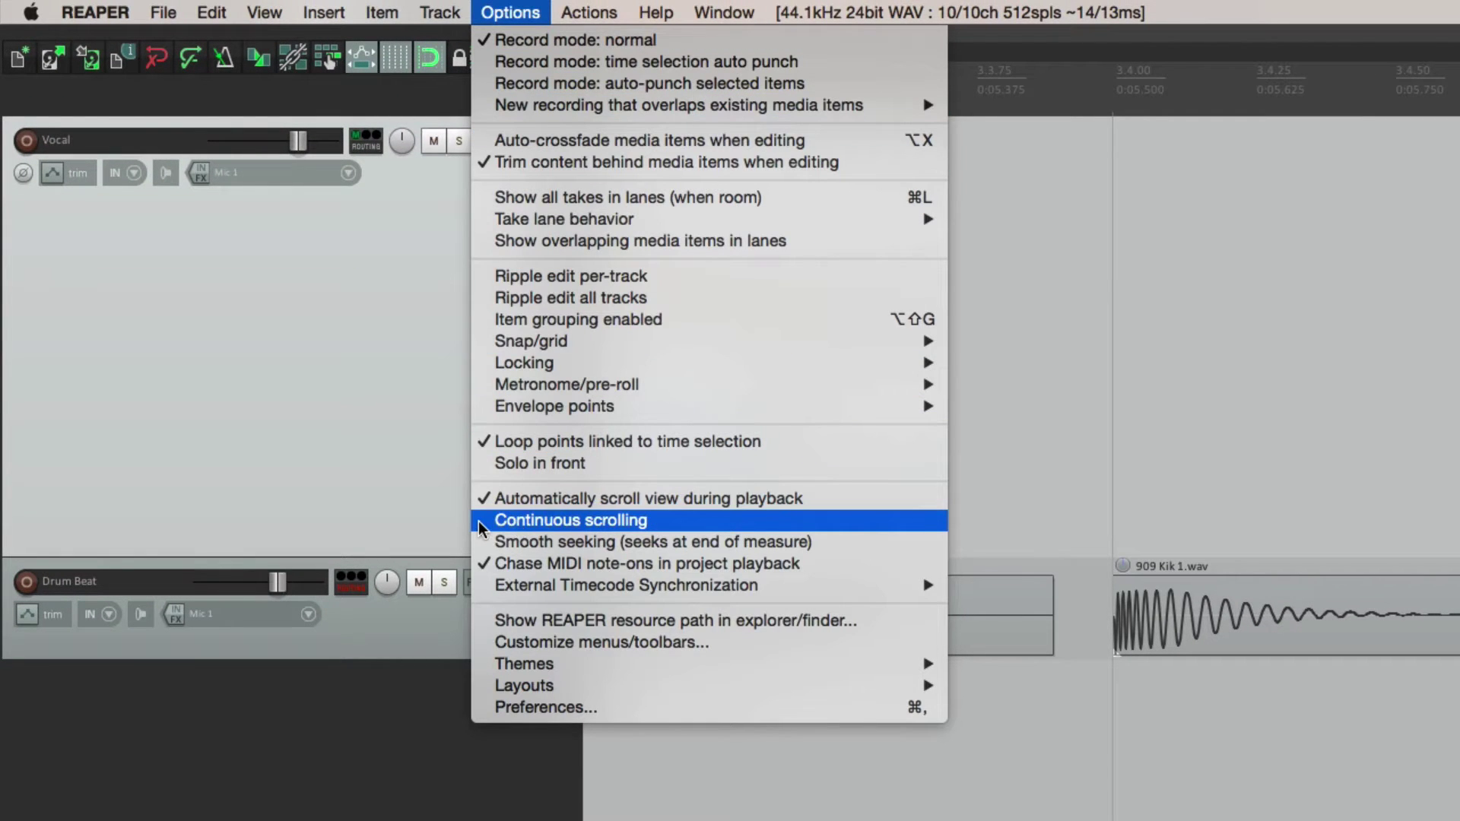
pyautogui.click(532, 520)
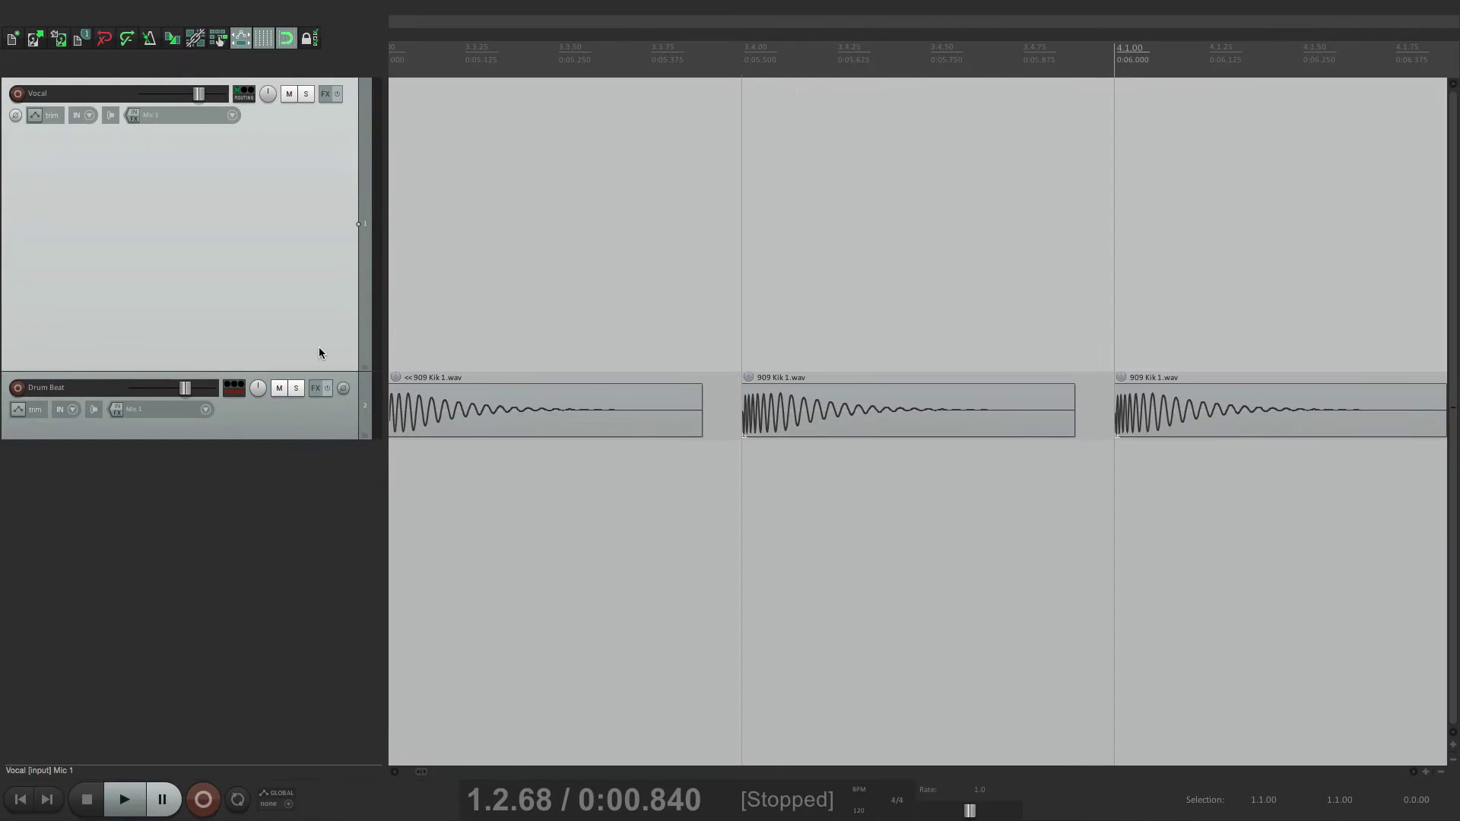
pyautogui.click(1014, 181)
pyautogui.press('space')
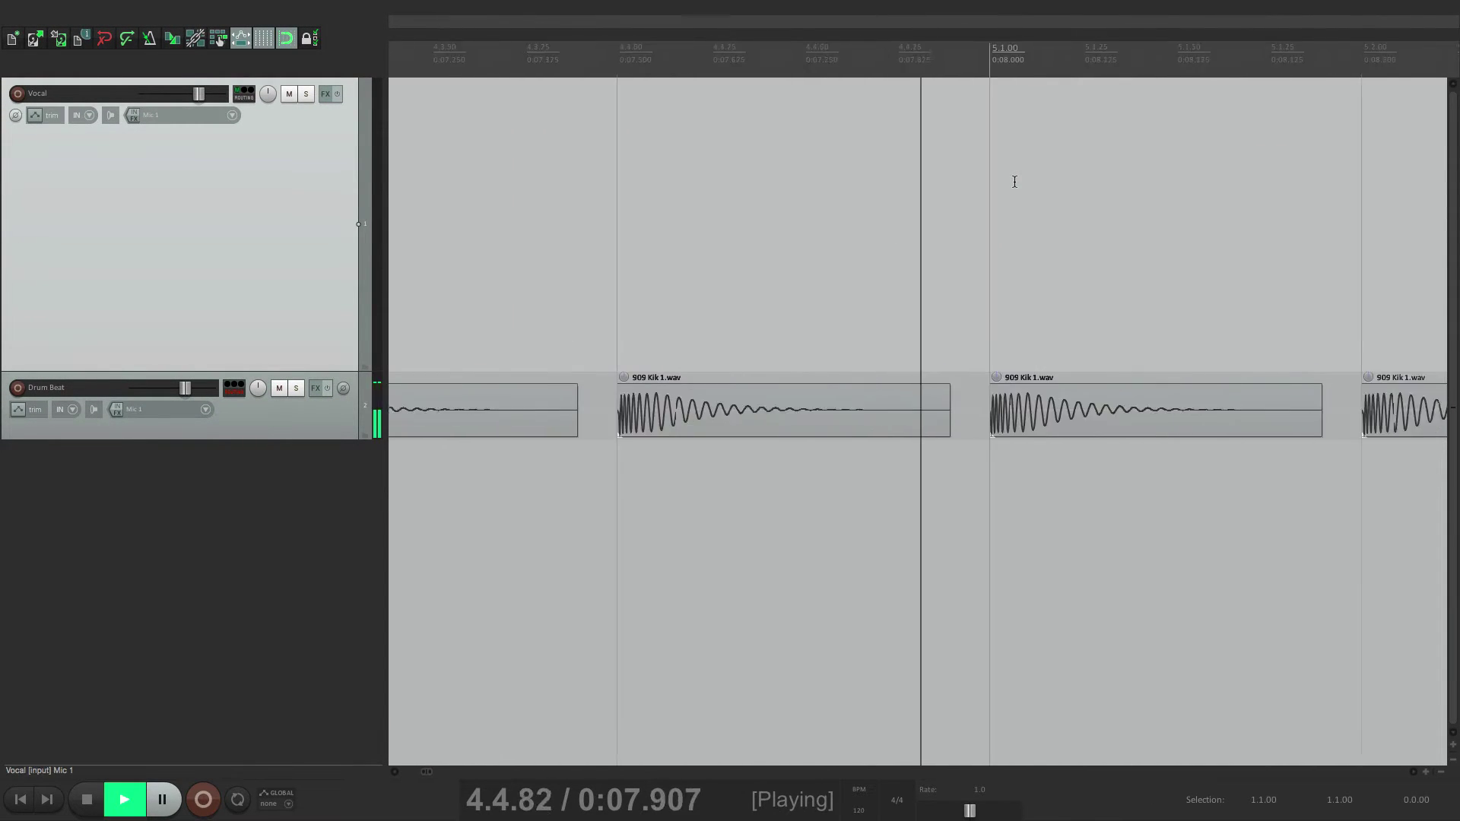
pyautogui.press('space')
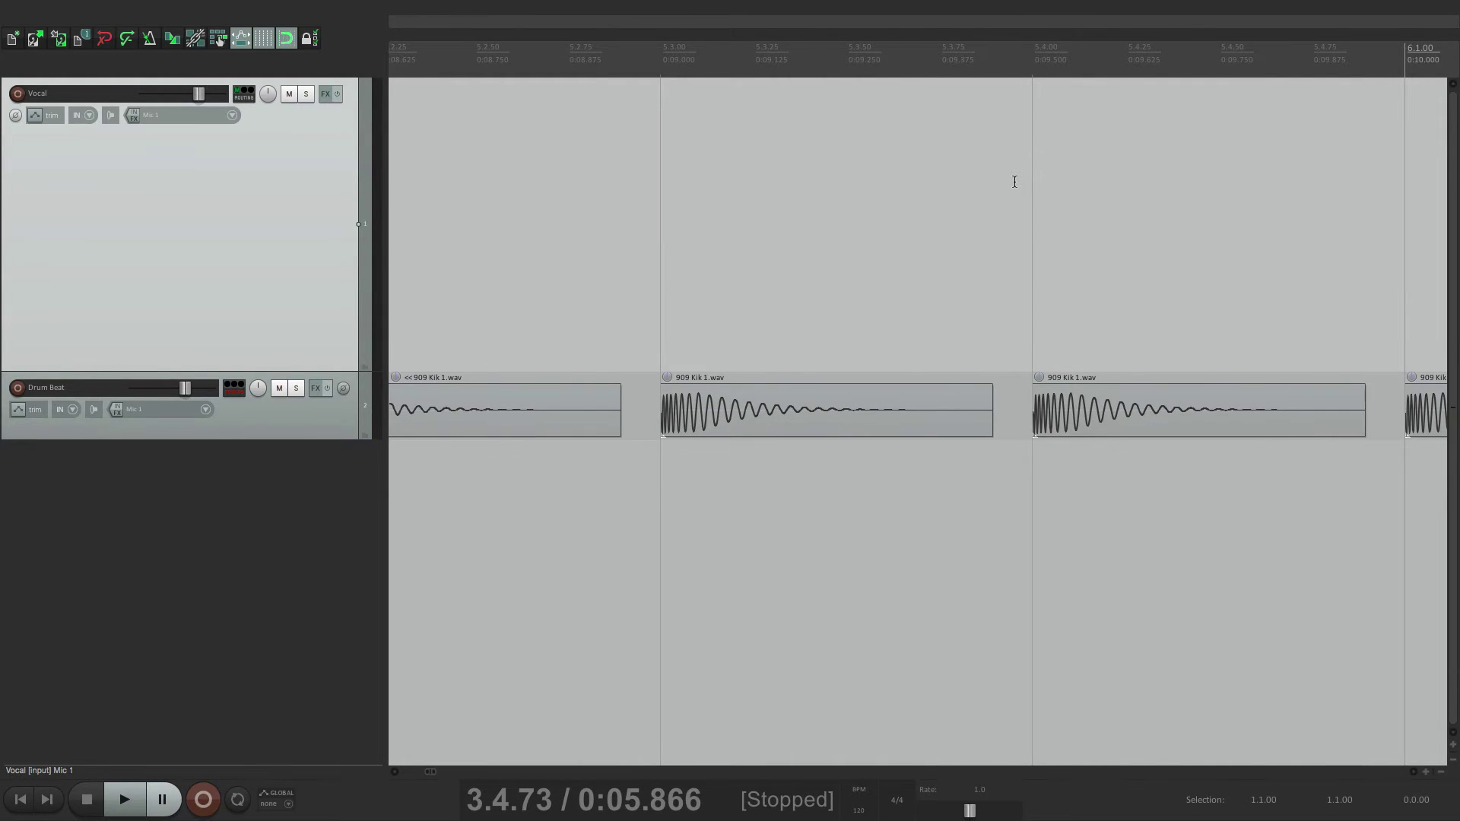
pyautogui.press('super+comma')
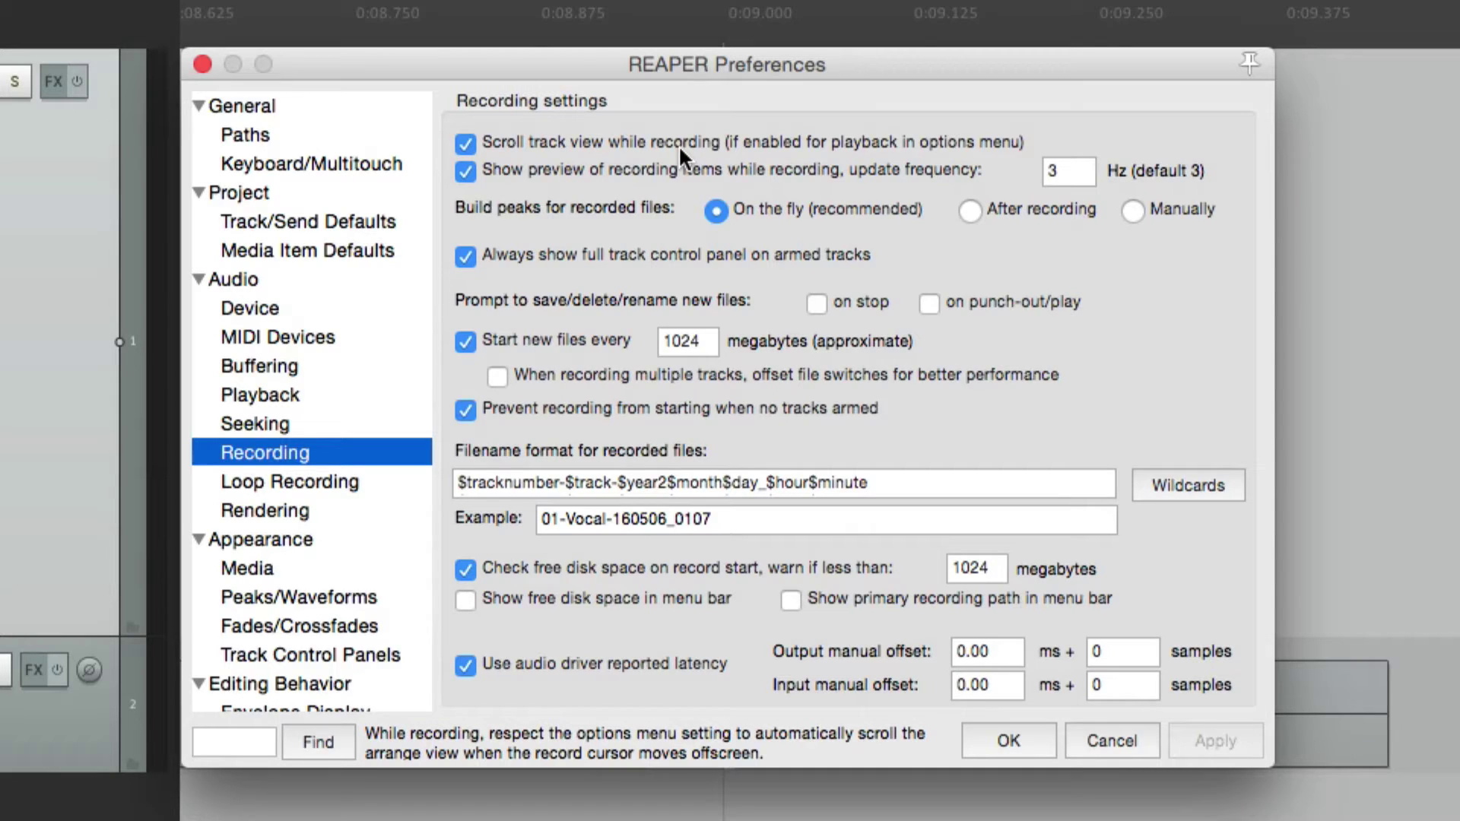
# Step: Turn off track view scrolling while recording, then arm Vocal, record at 0:09.343 and play it back
pyautogui.click(465, 143)
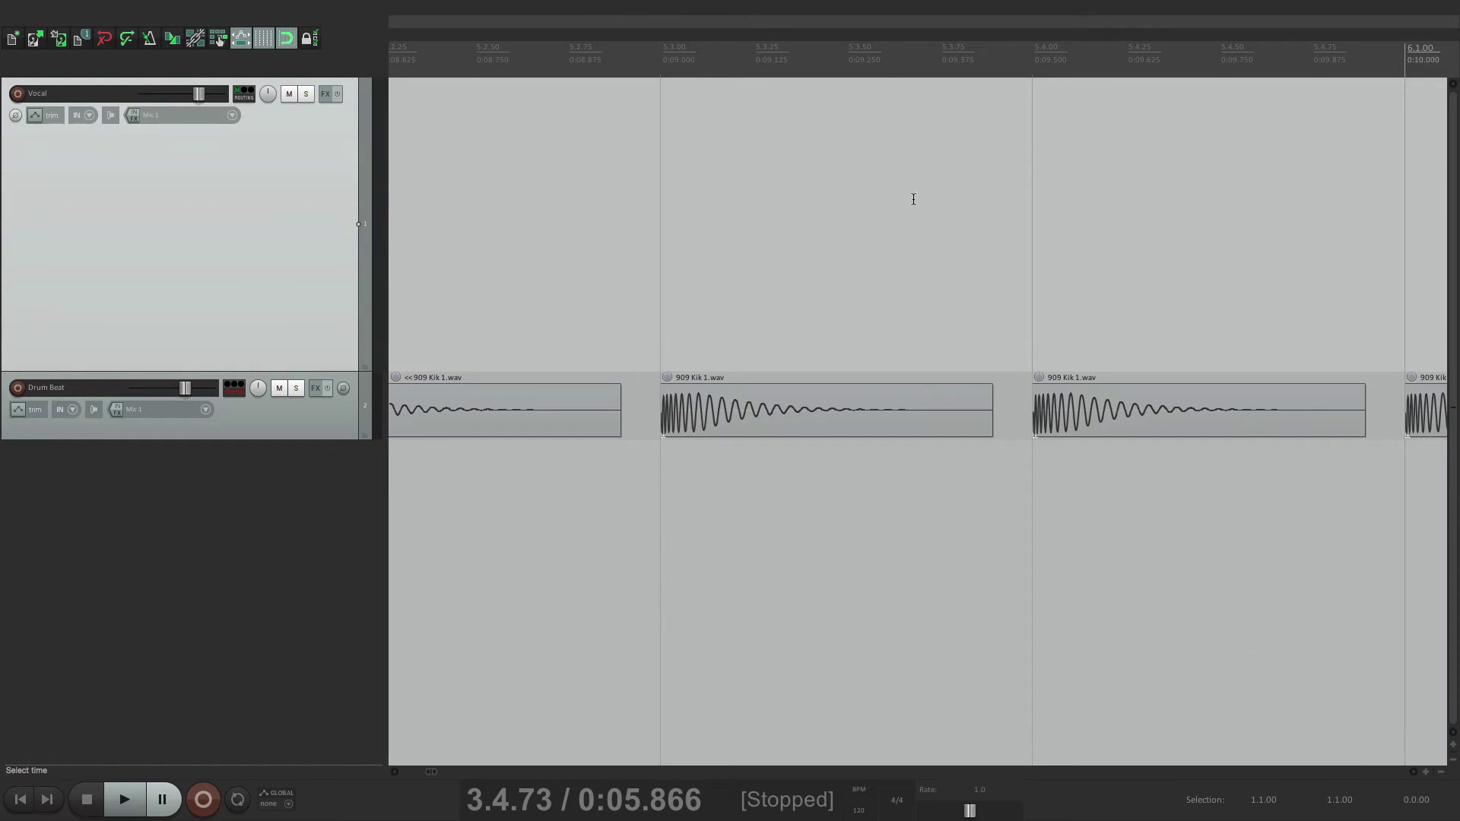
pyautogui.click(915, 199)
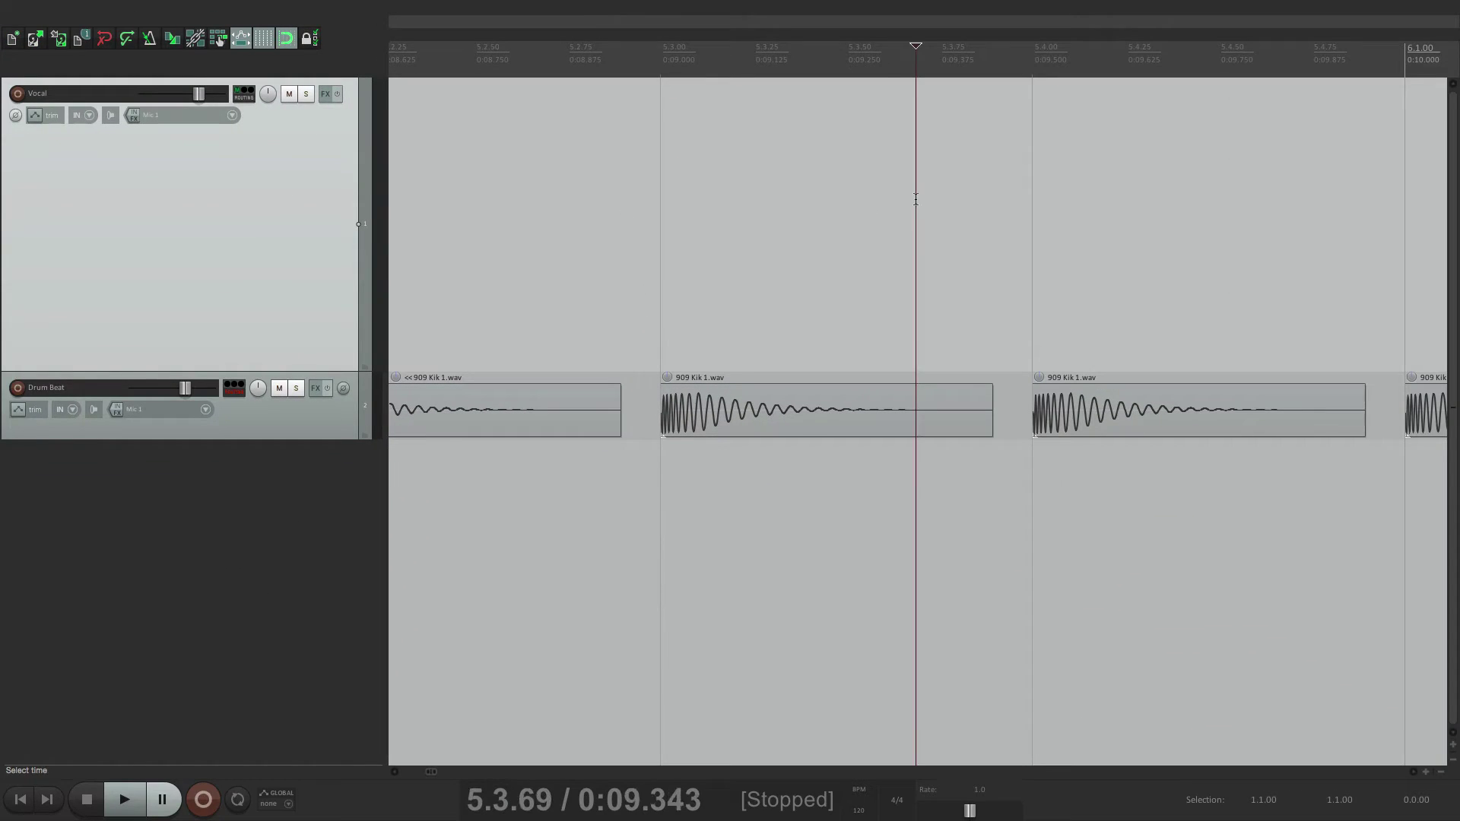
pyautogui.click(18, 93)
pyautogui.hotkey('ctrl', 'r')
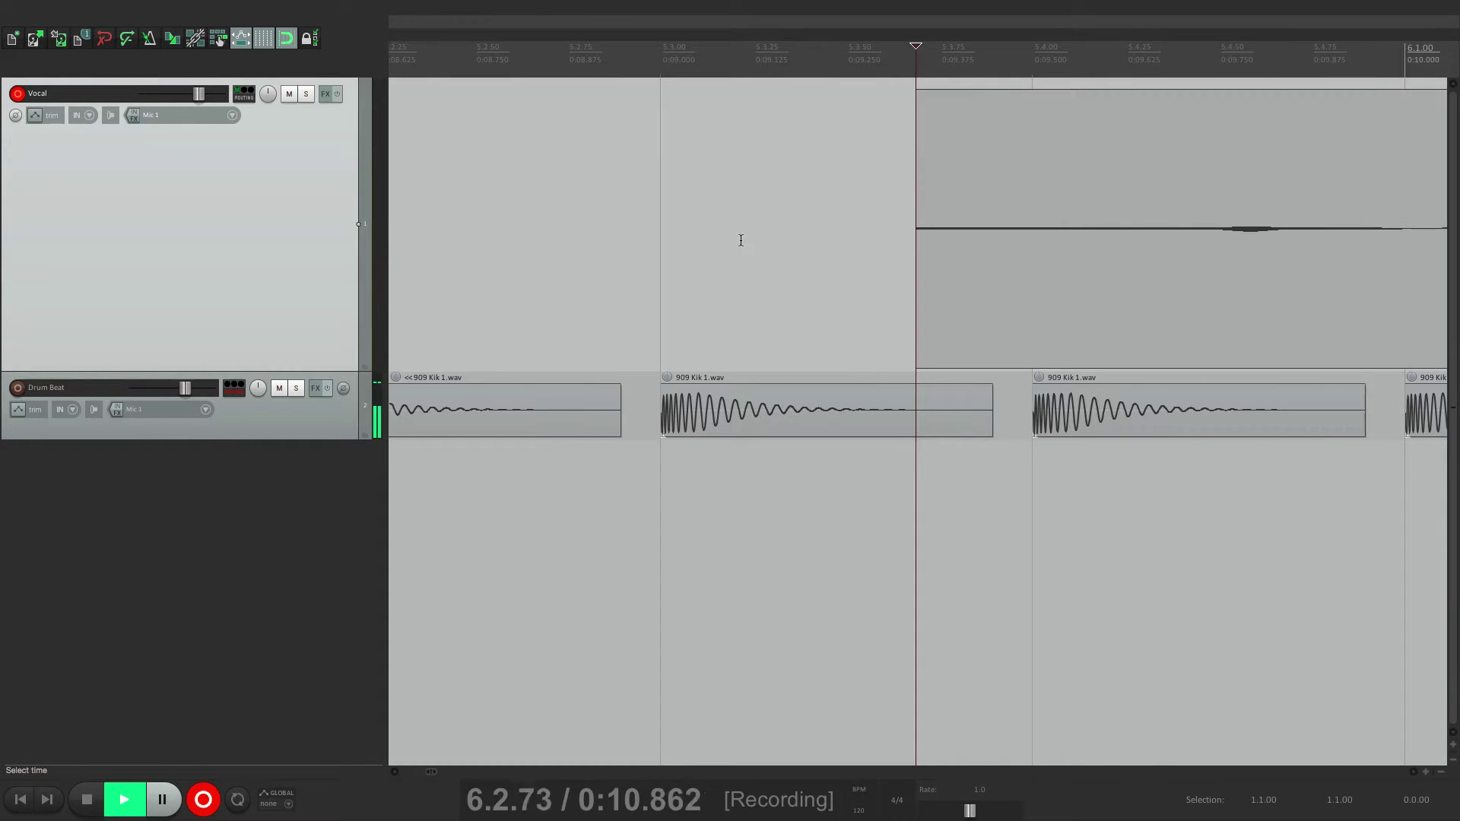
pyautogui.press('space')
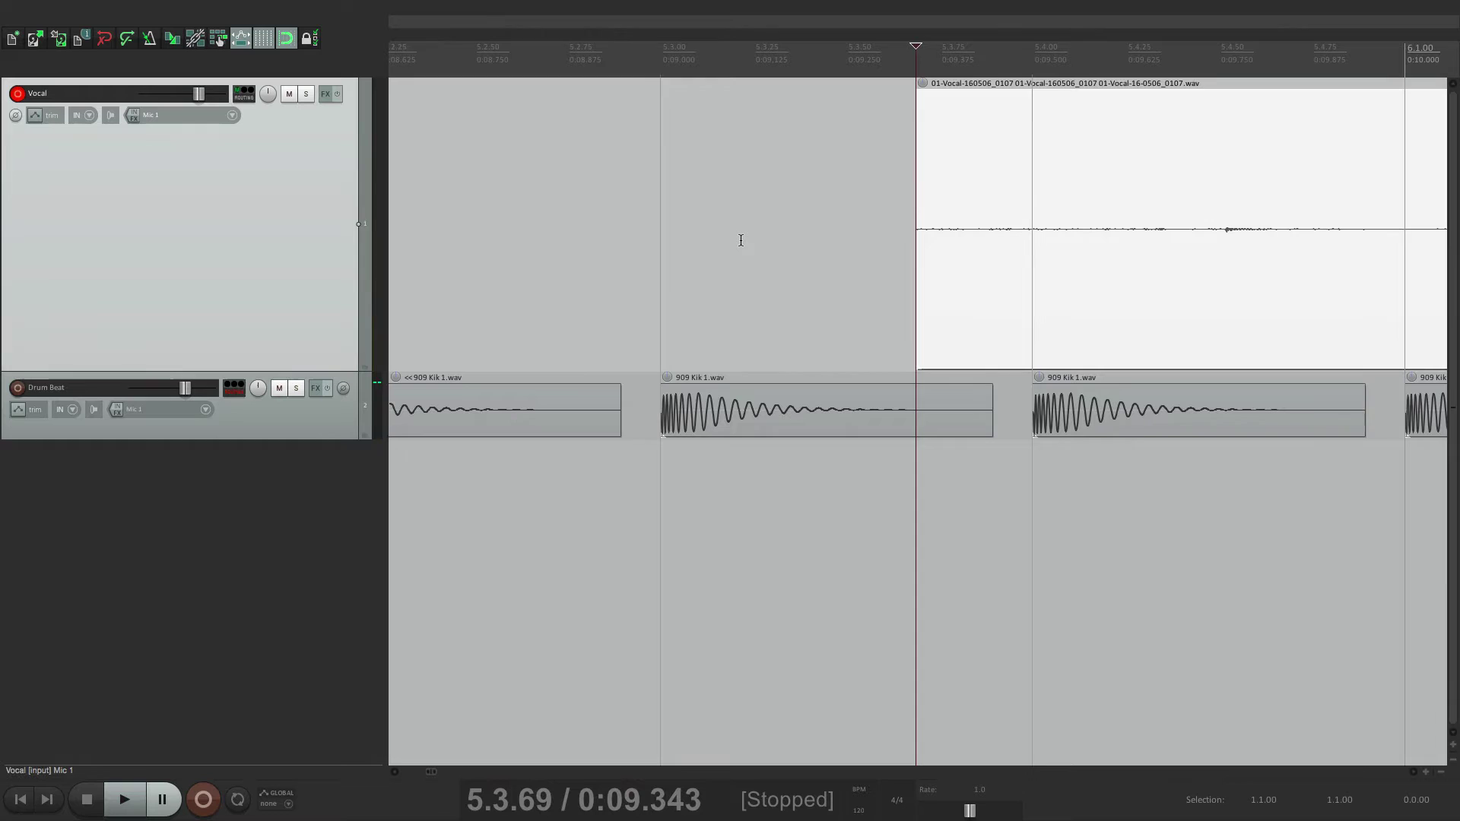
pyautogui.press('space')
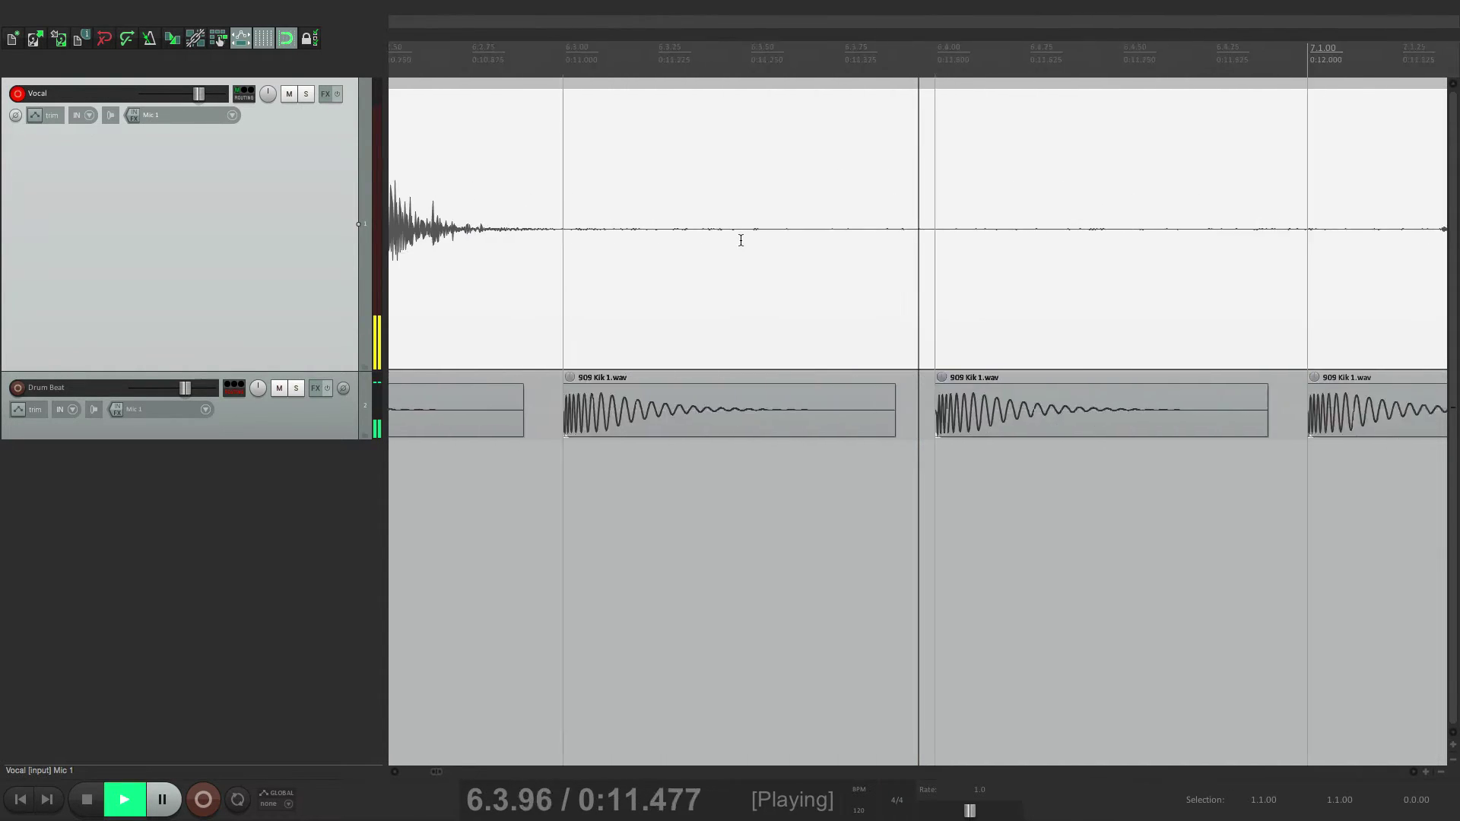
pyautogui.press('space')
# Step: Re-enable track view scrolling while recording, toggle playback auto-scroll, and record another Vocal take
pyautogui.hotkey('ctrl', 'p')
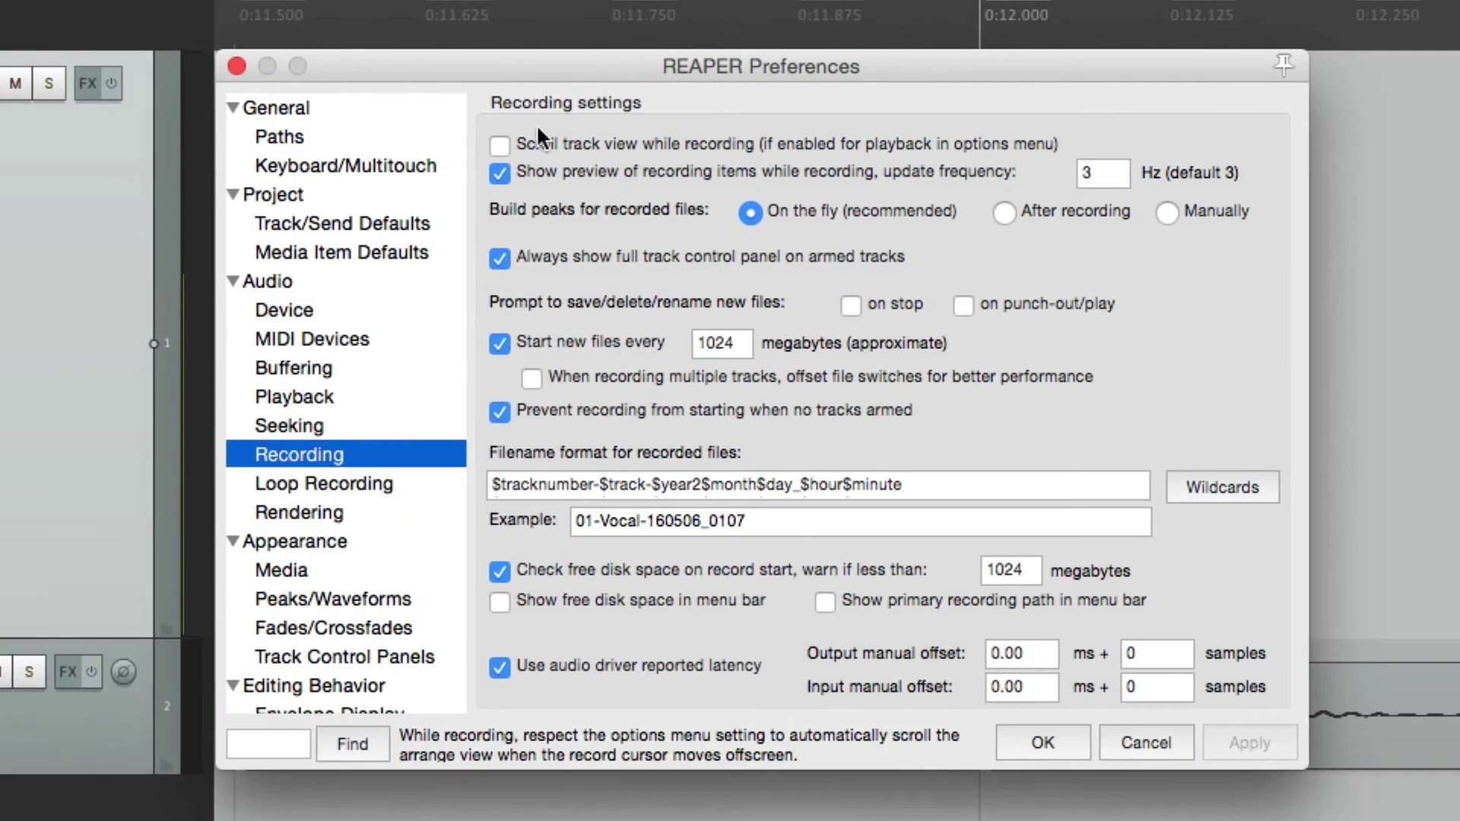
pyautogui.click(500, 142)
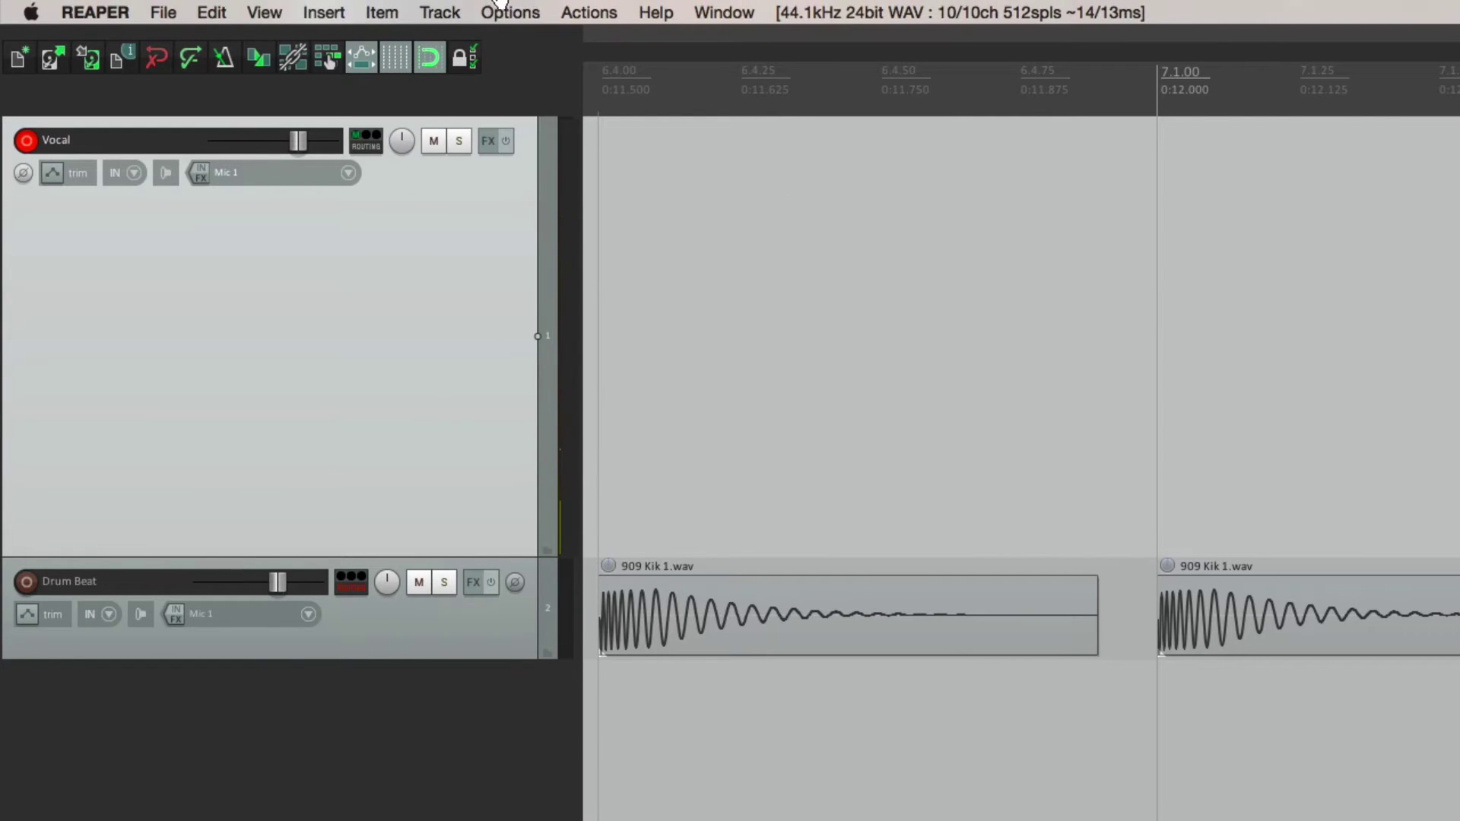
pyautogui.click(510, 12)
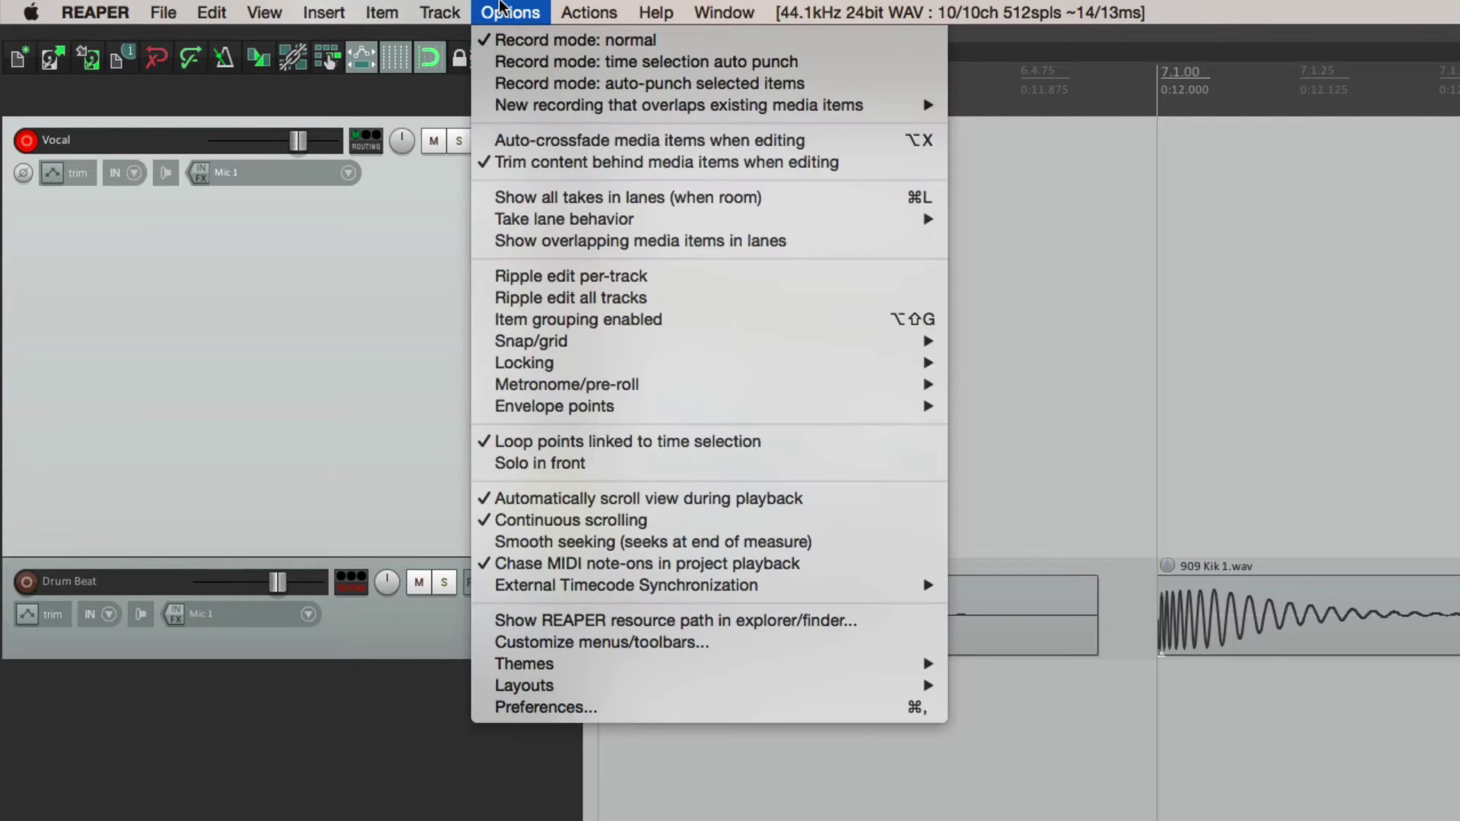
pyautogui.click(499, 505)
pyautogui.click(1394, 273)
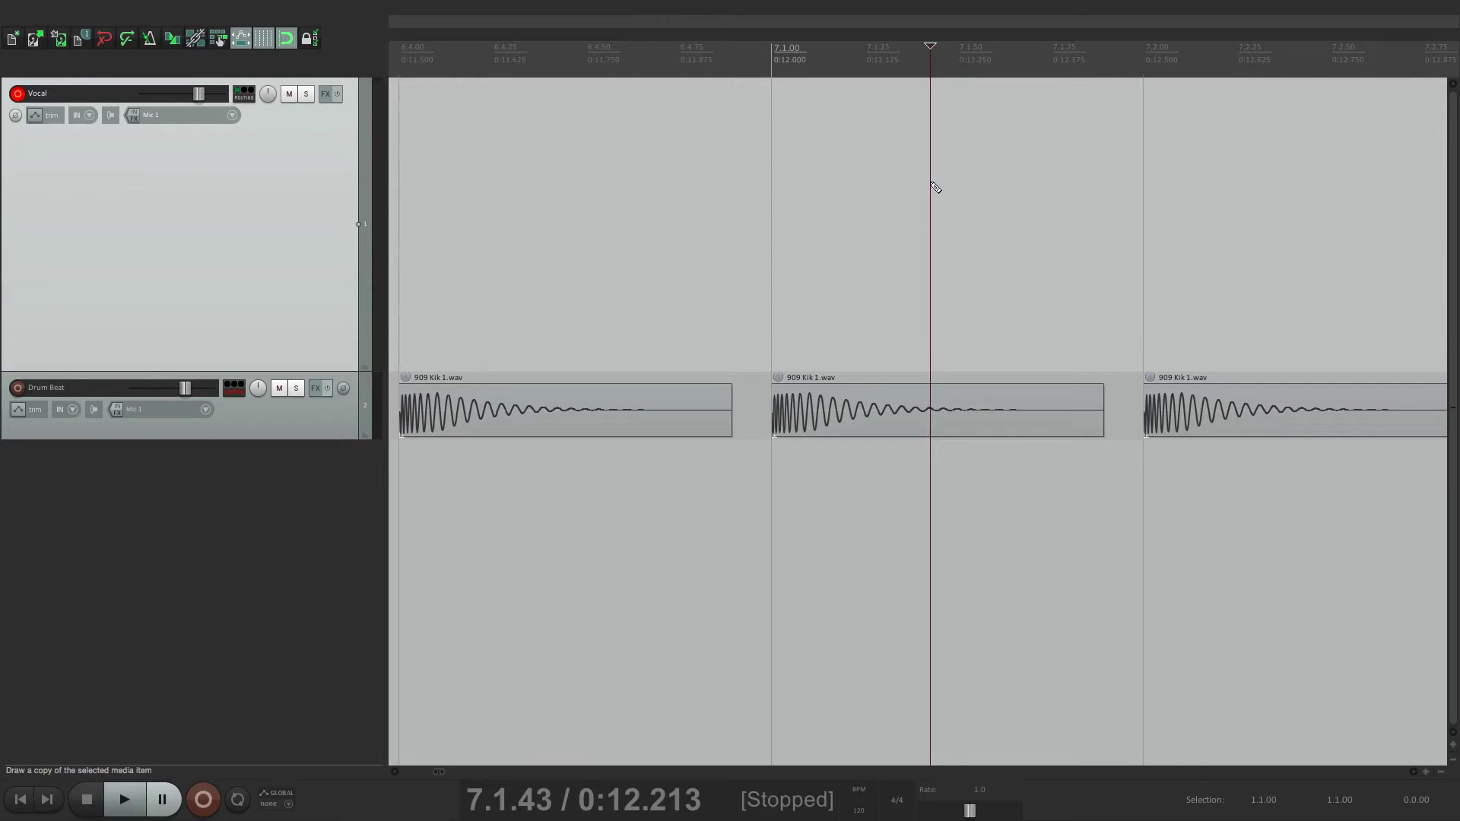
pyautogui.hotkey('ctrl', 'r')
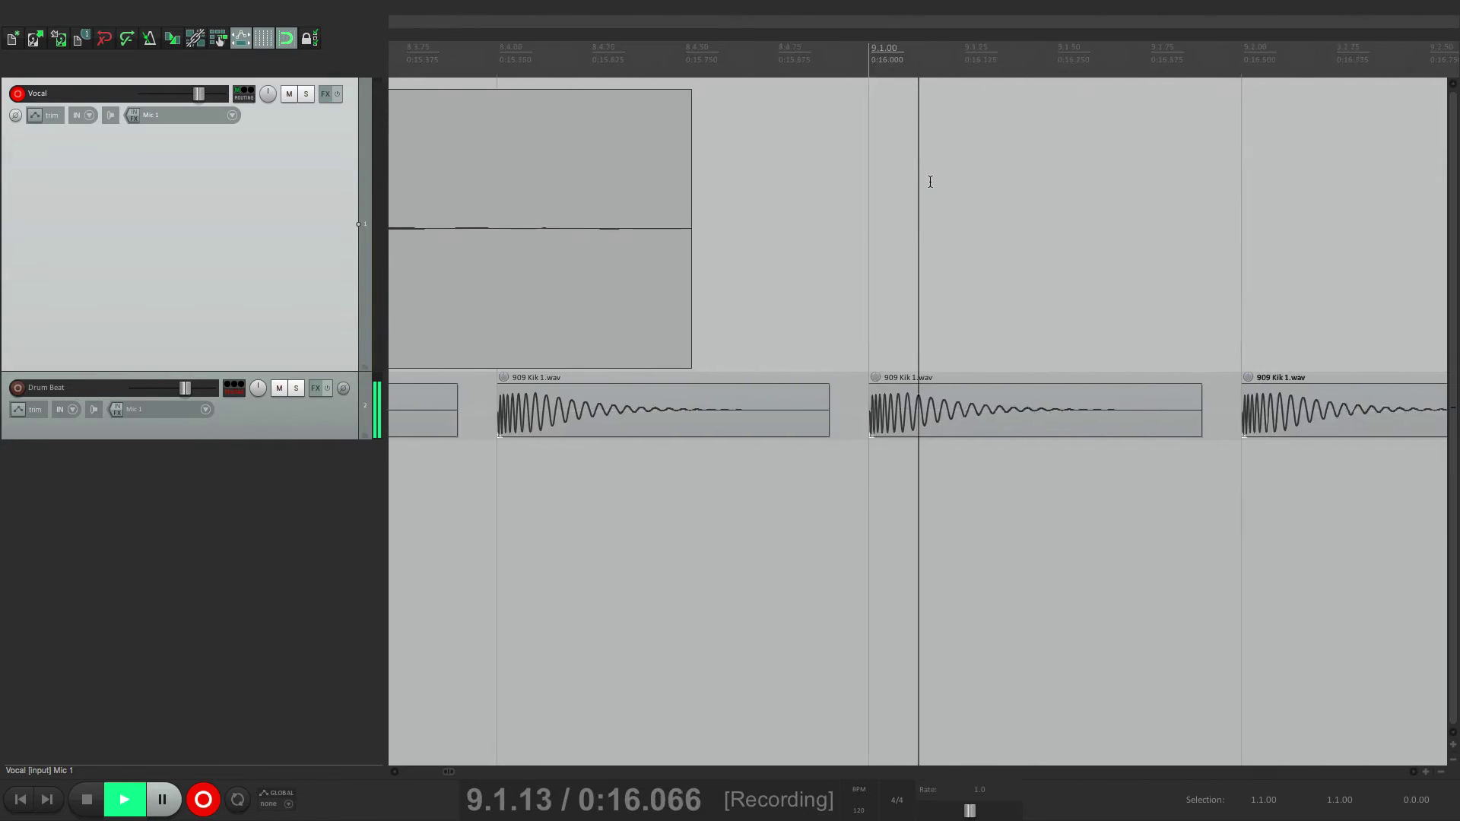
pyautogui.press('space')
pyautogui.press('super+comma')
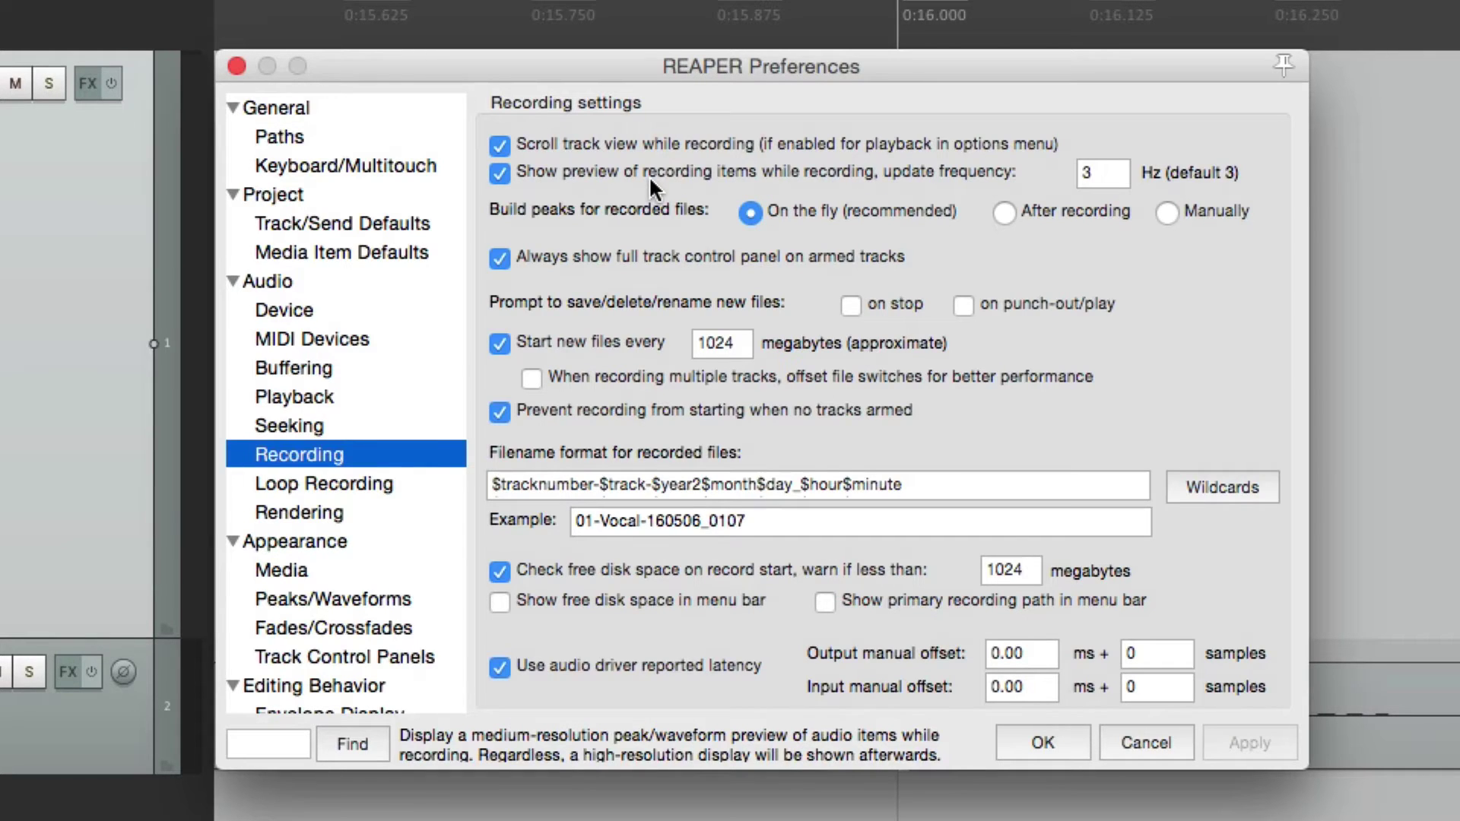
# Step: Close preferences and record a short vocal take near the project beginning
pyautogui.click(1043, 741)
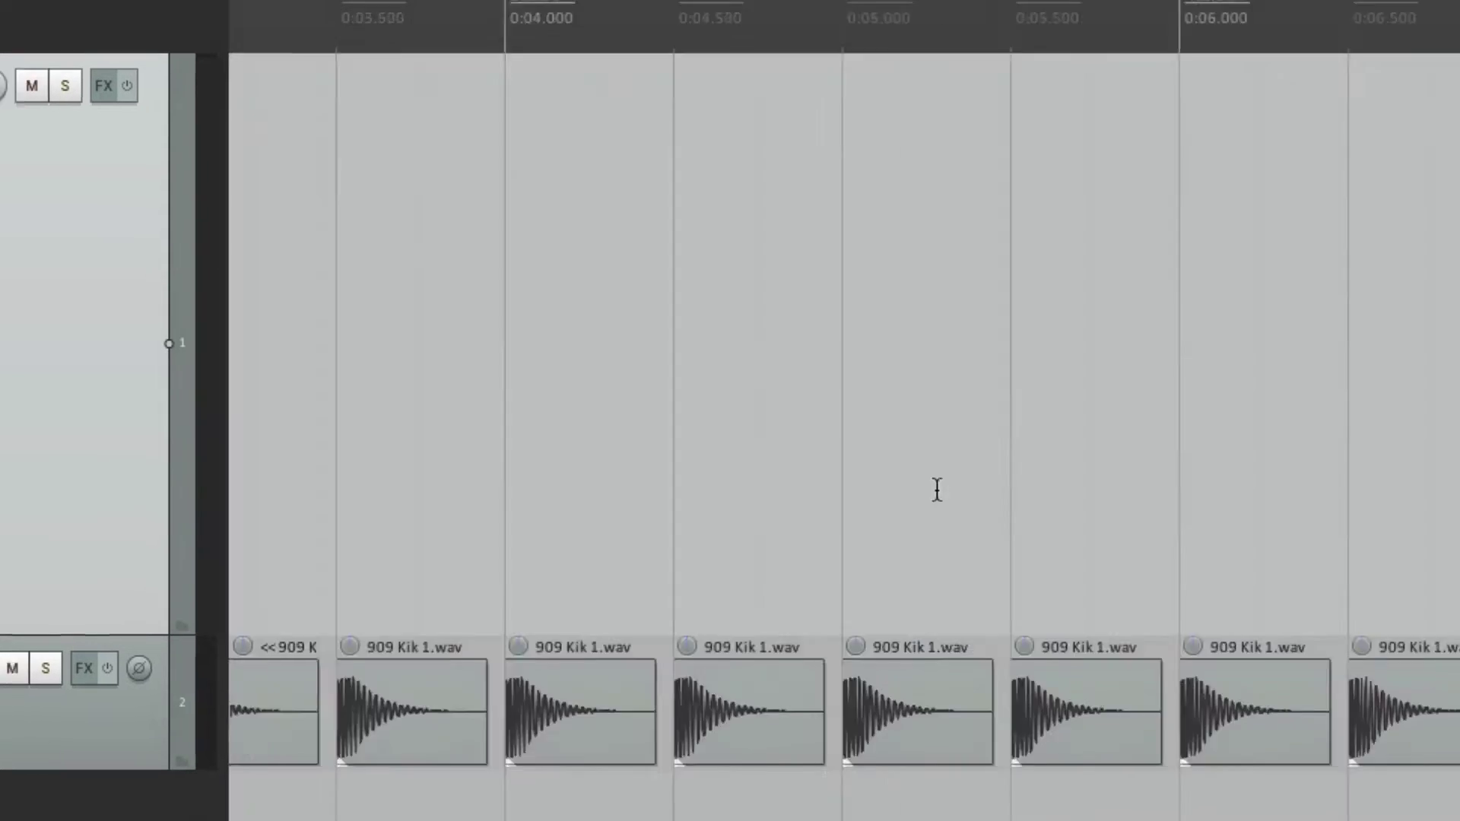
pyautogui.click(674, 292)
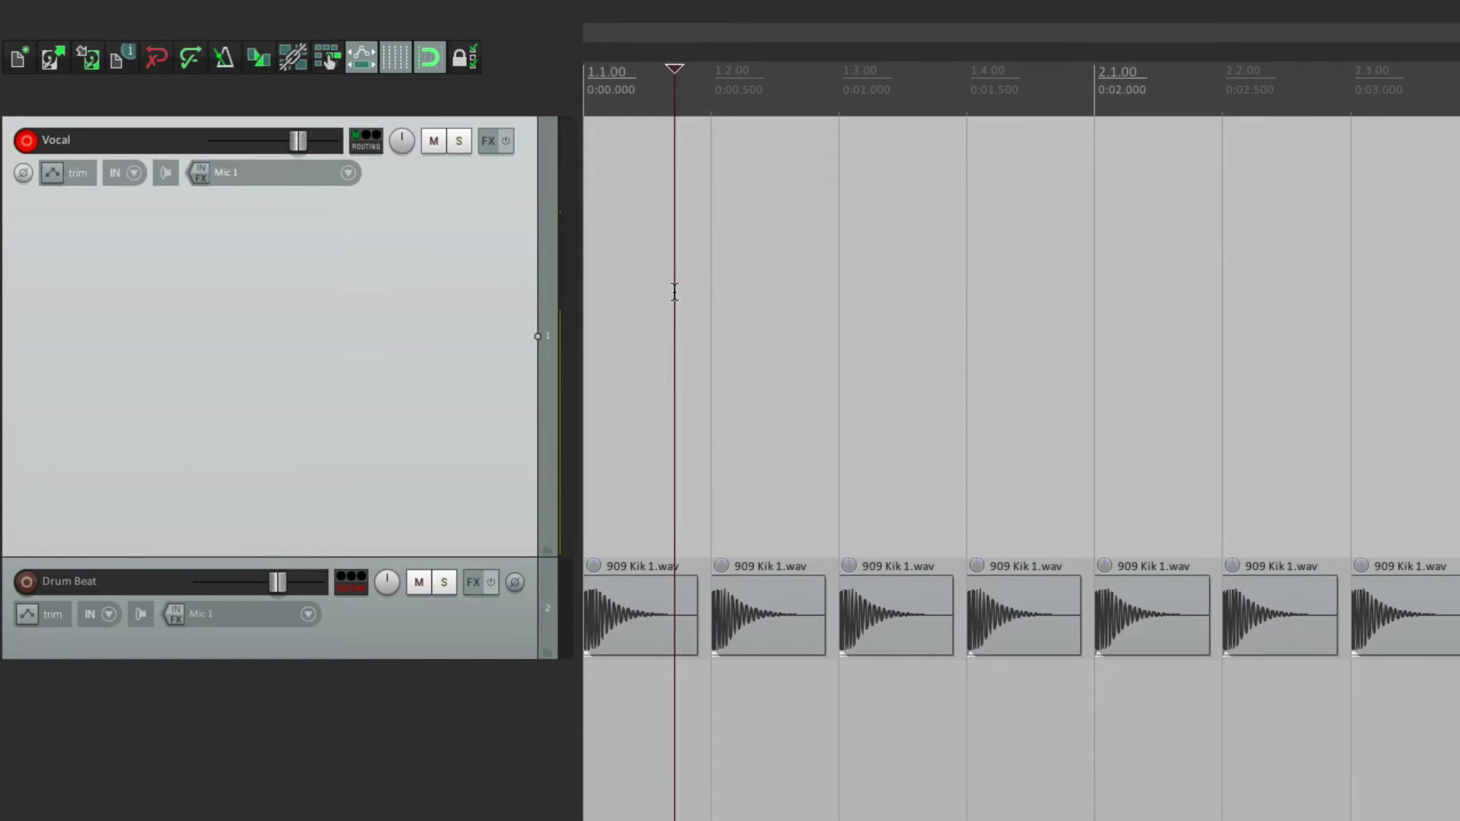
pyautogui.hotkey('ctrl', 'r')
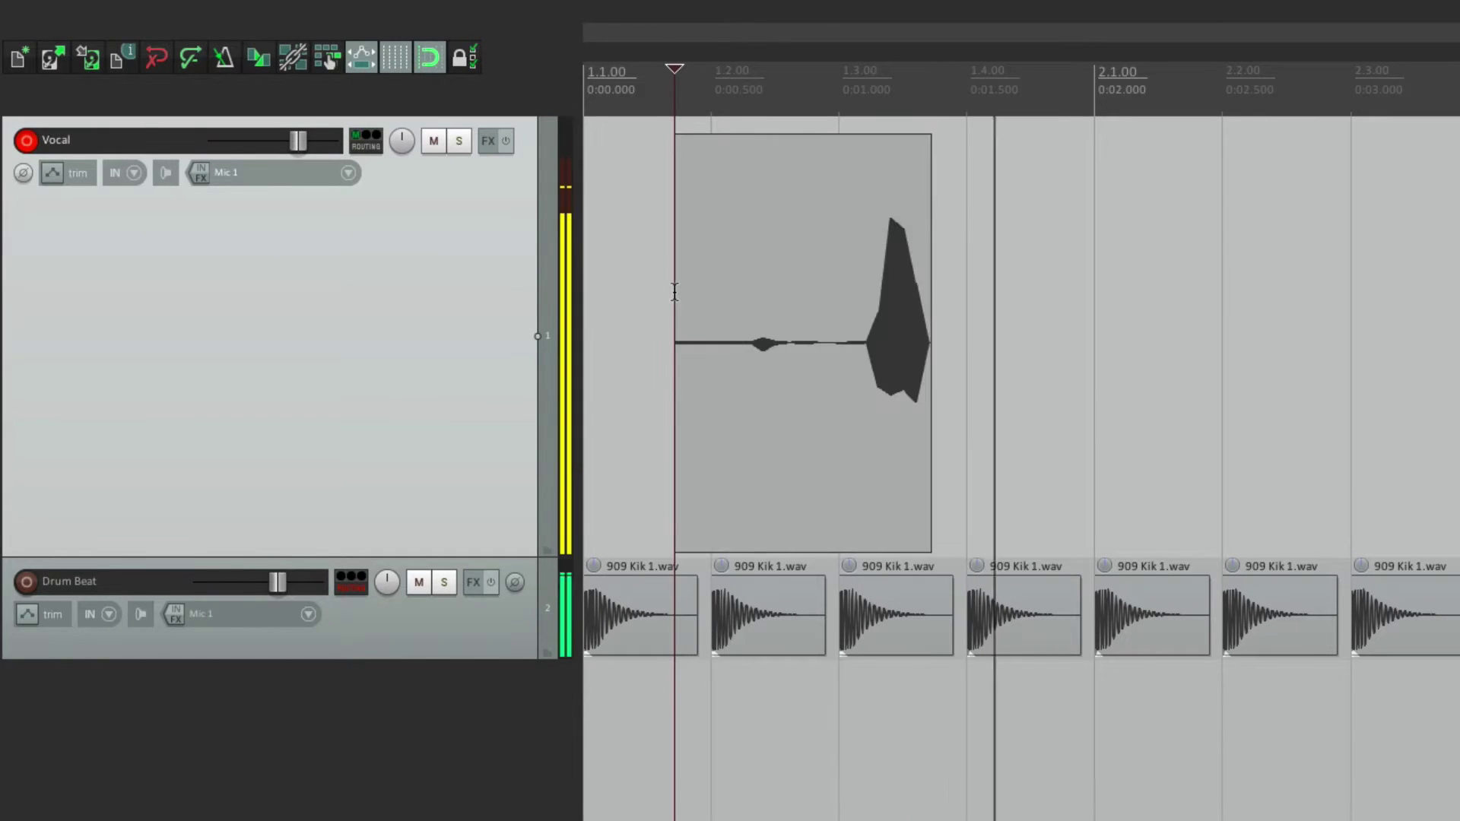
pyautogui.hotkey('ctrl', 'r')
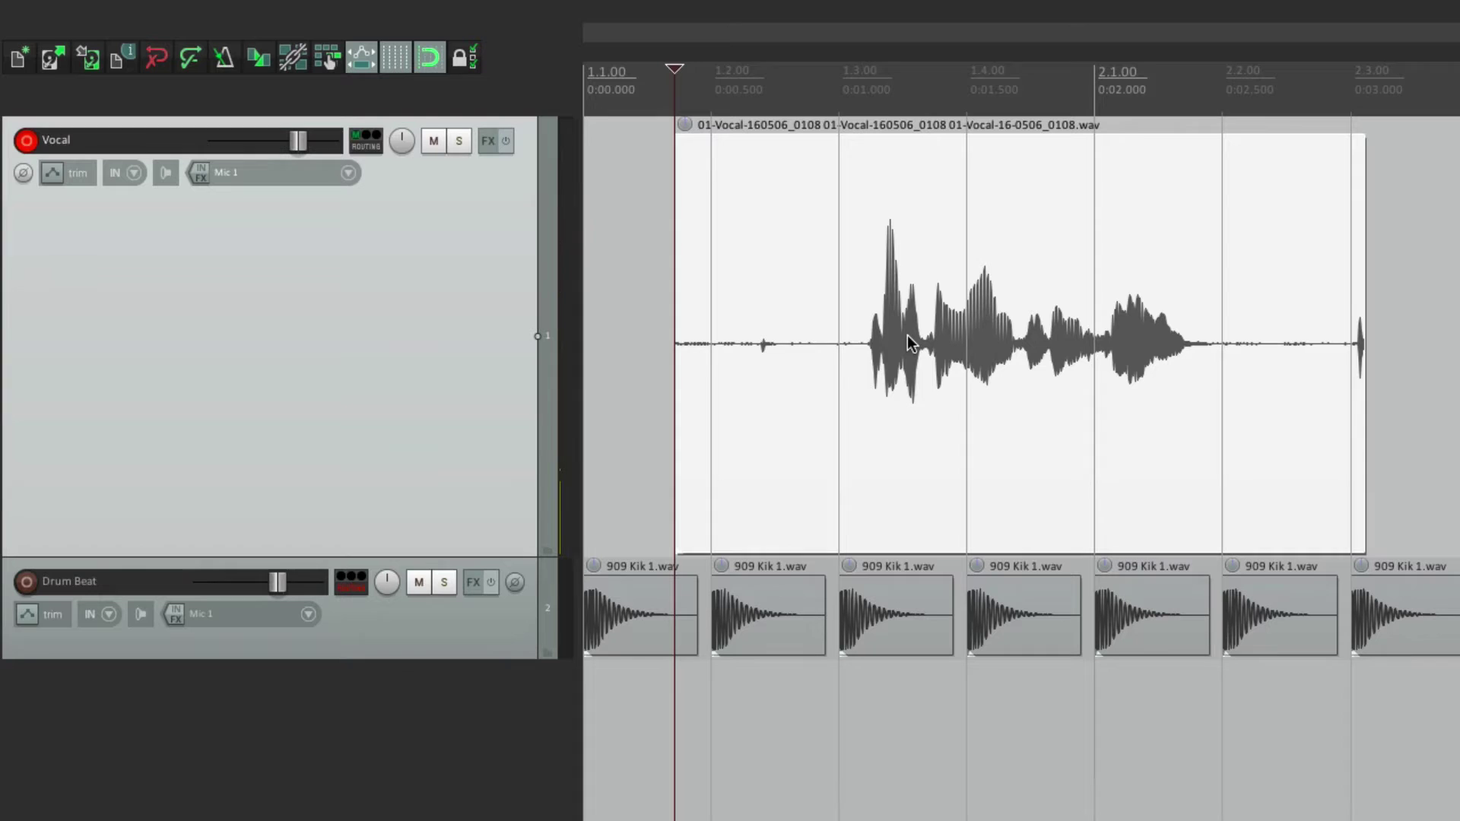
# Step: Toggle 'Show preview of recording items while recording', record another Vocal take, and reopen Recording settings
pyautogui.press('super+comma')
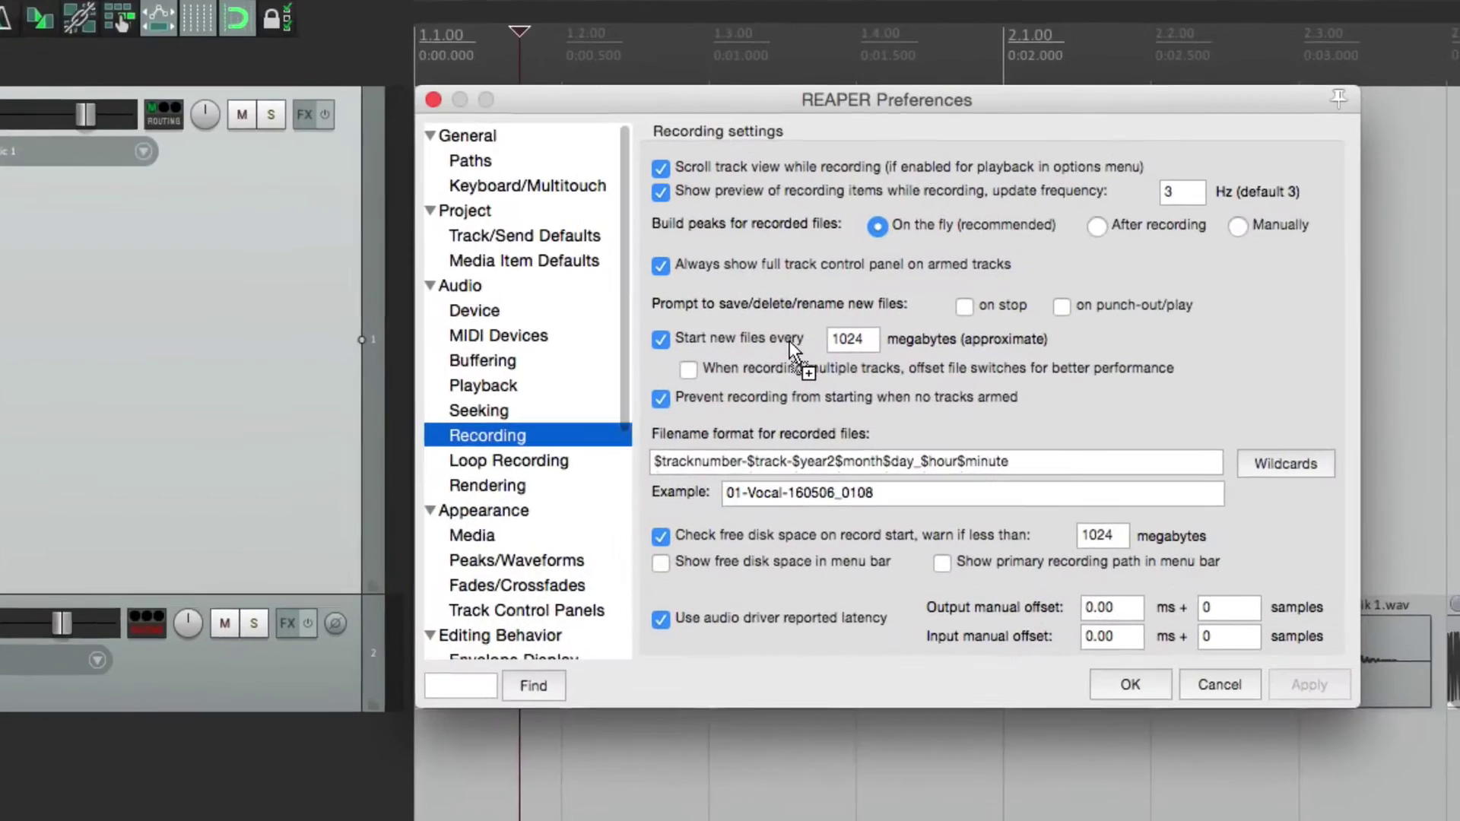
pyautogui.click(660, 191)
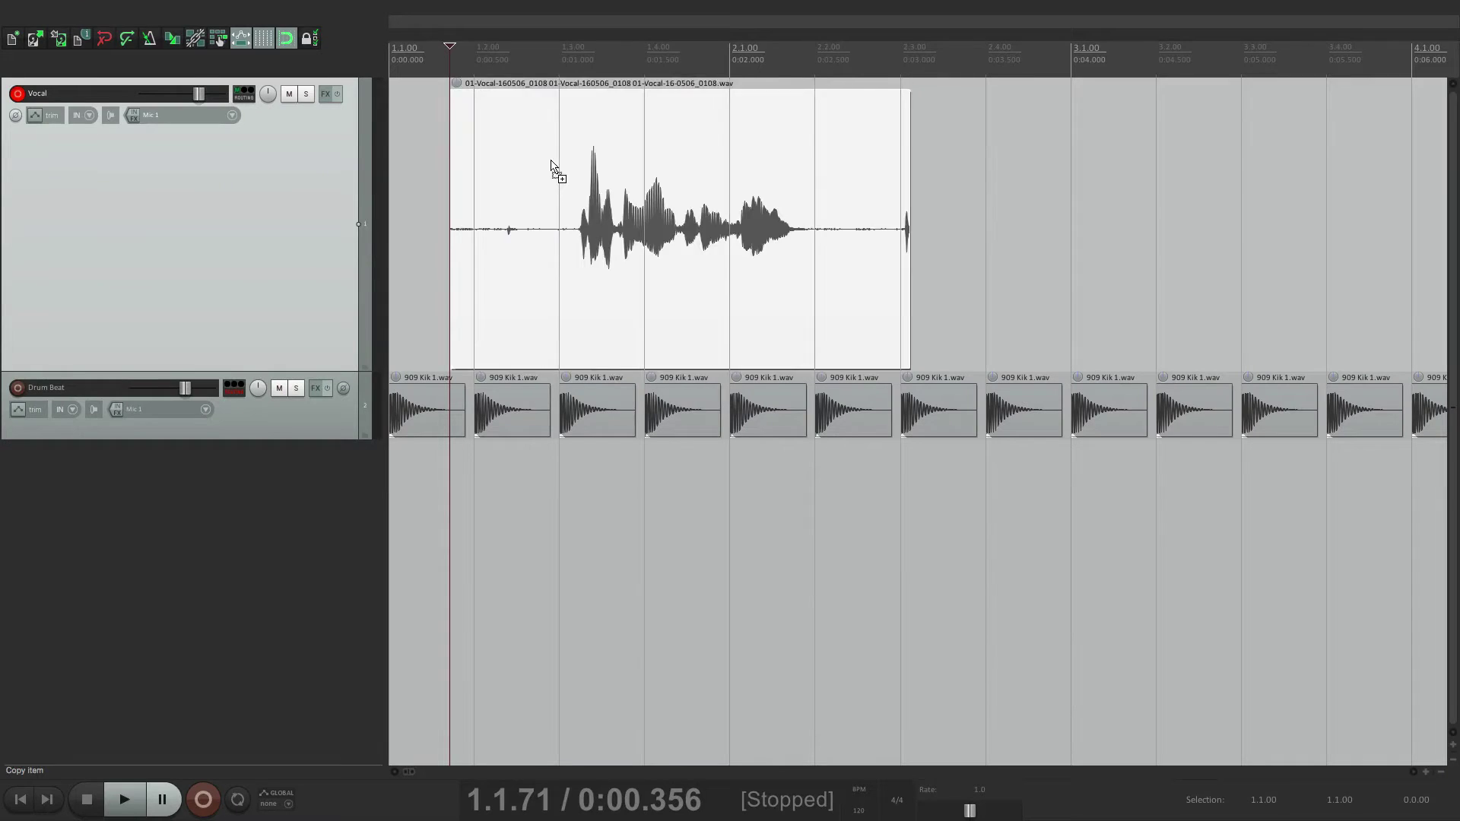
pyautogui.press('Delete')
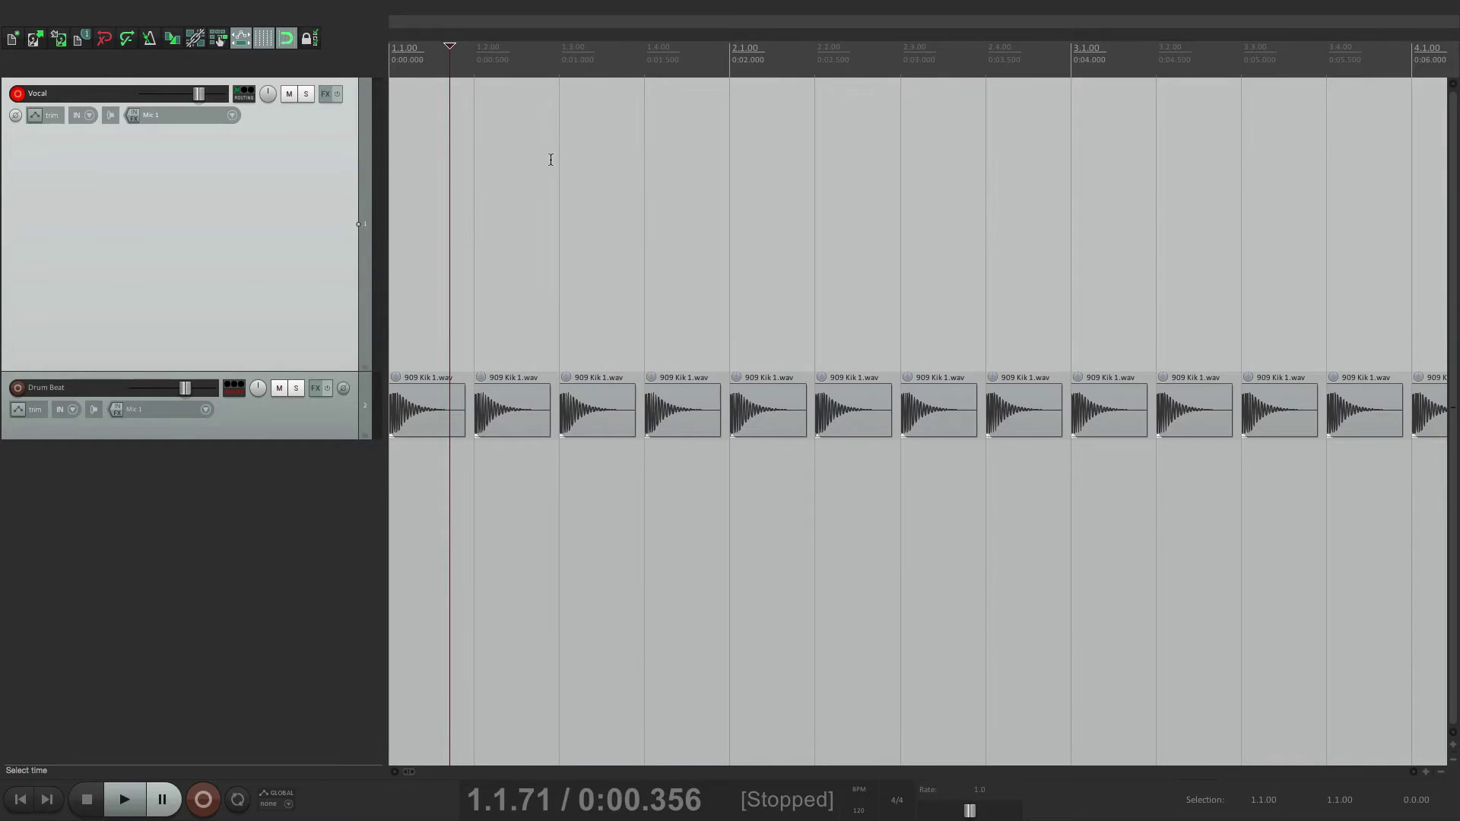
pyautogui.hotkey('ctrl', 'r')
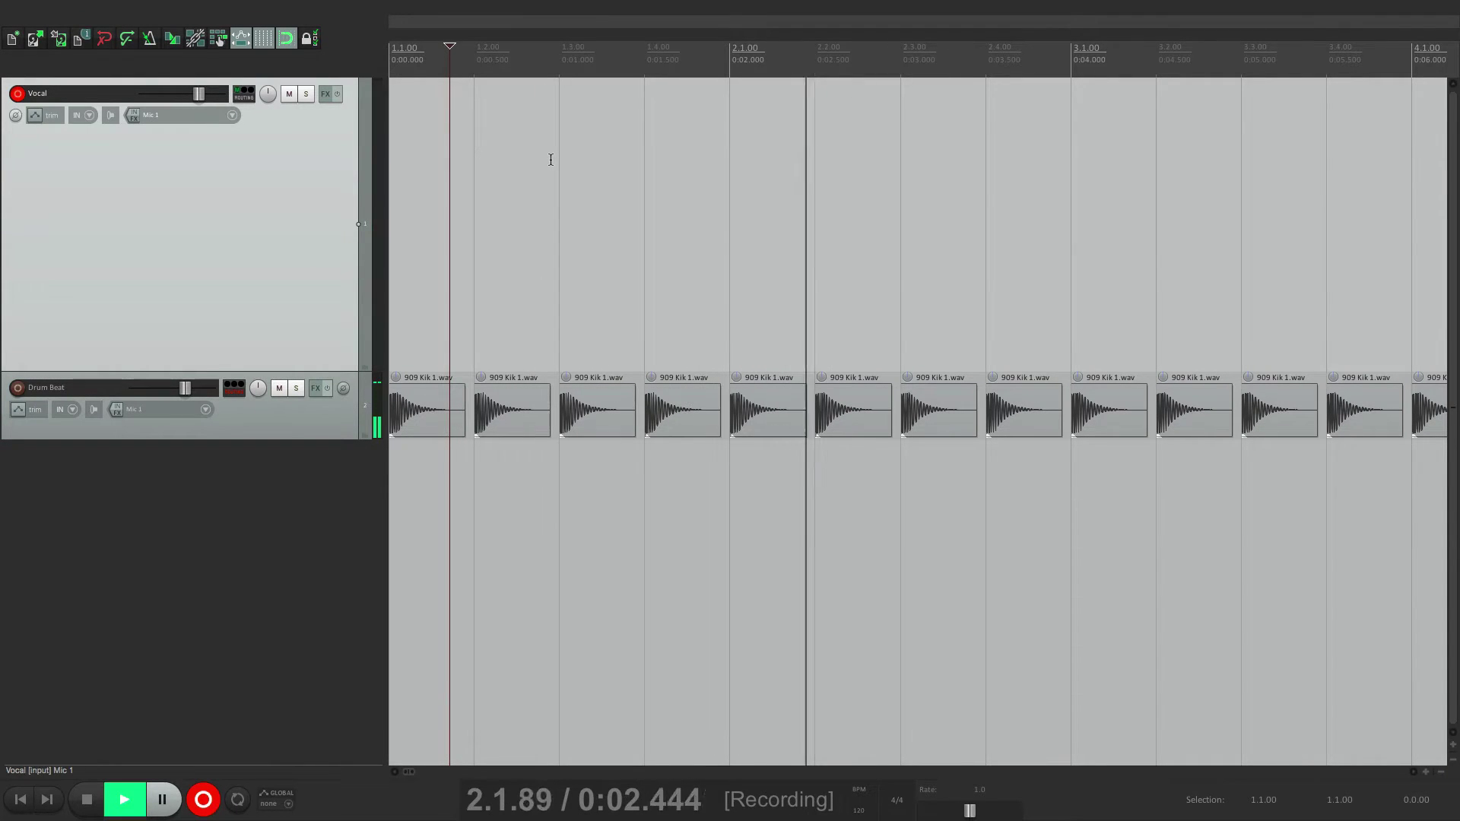
pyautogui.press('space')
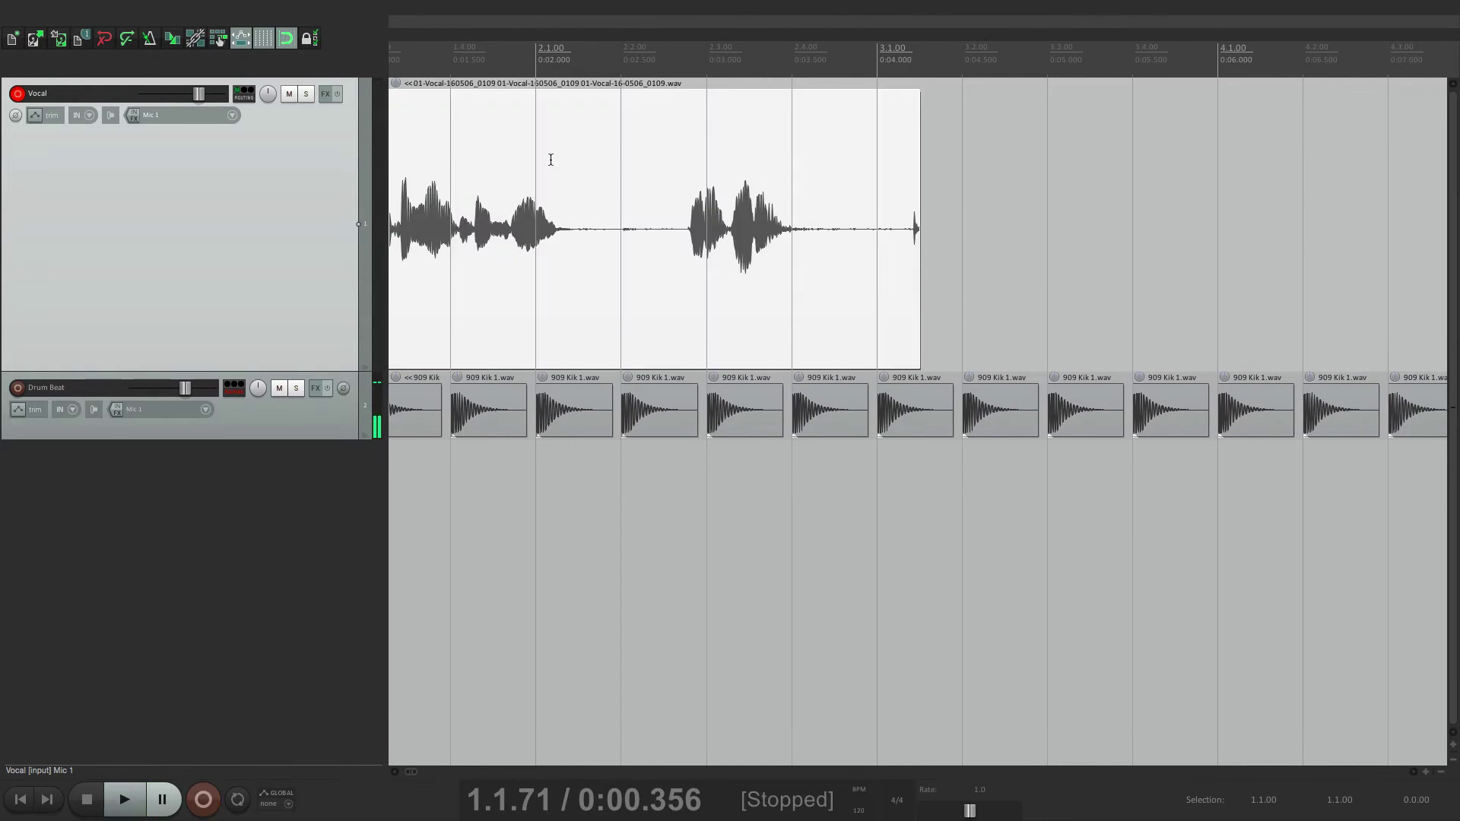
pyautogui.scroll(2, 548, 156)
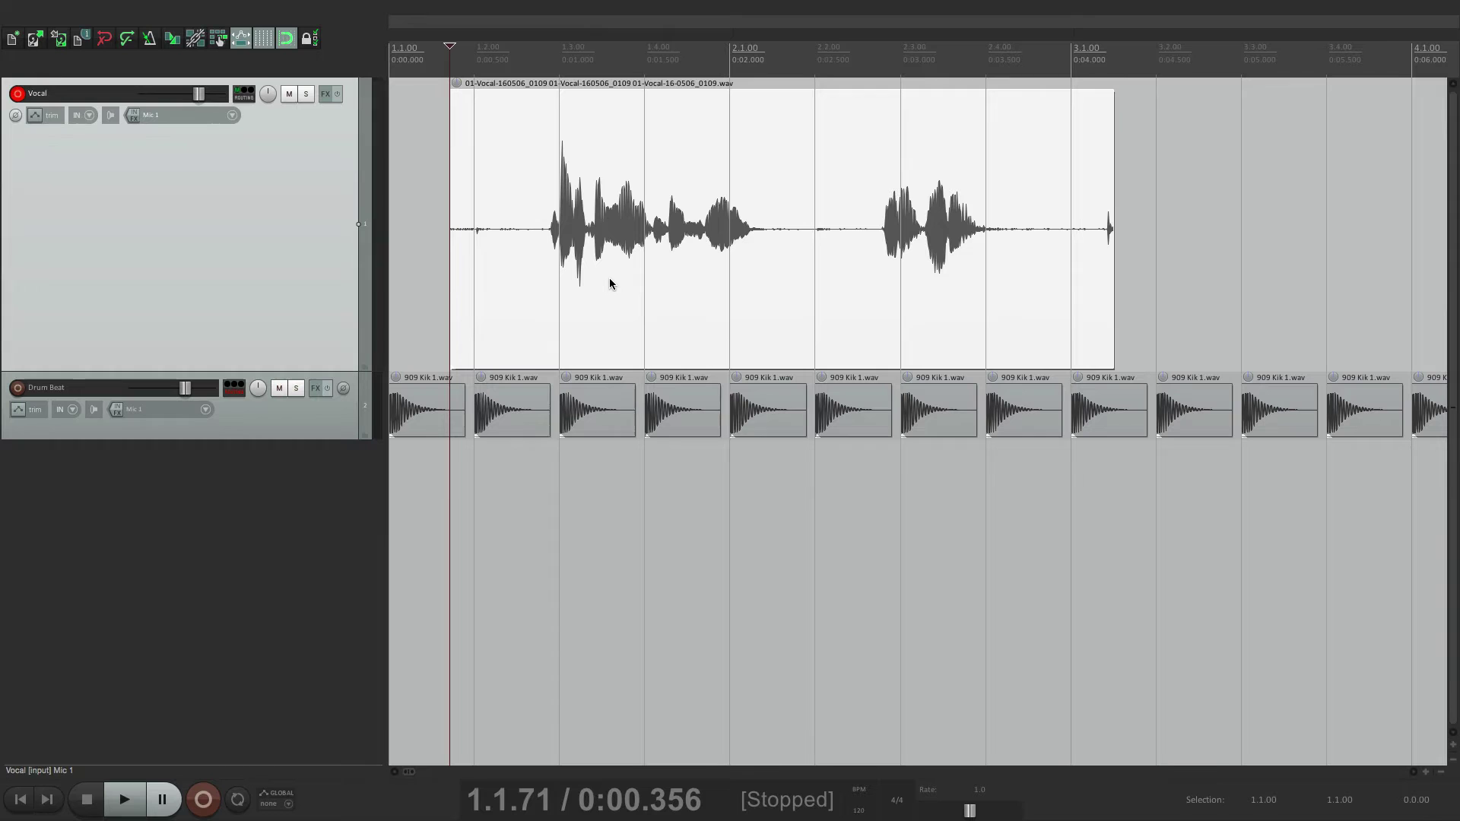
pyautogui.press('super+comma')
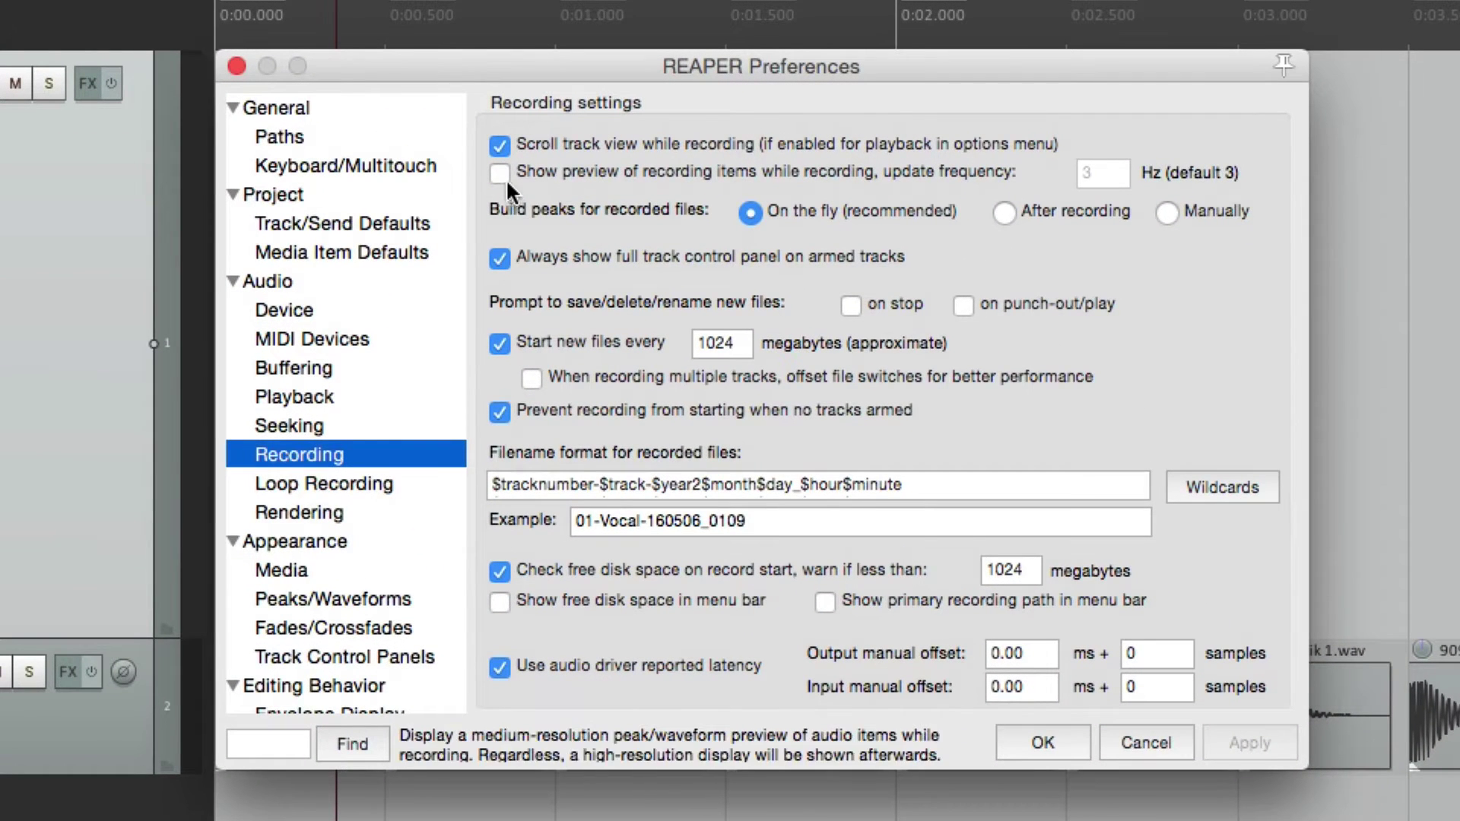
# Step: Turn on waveform preview while recording at 10 Hz and record a test take
pyautogui.click(504, 174)
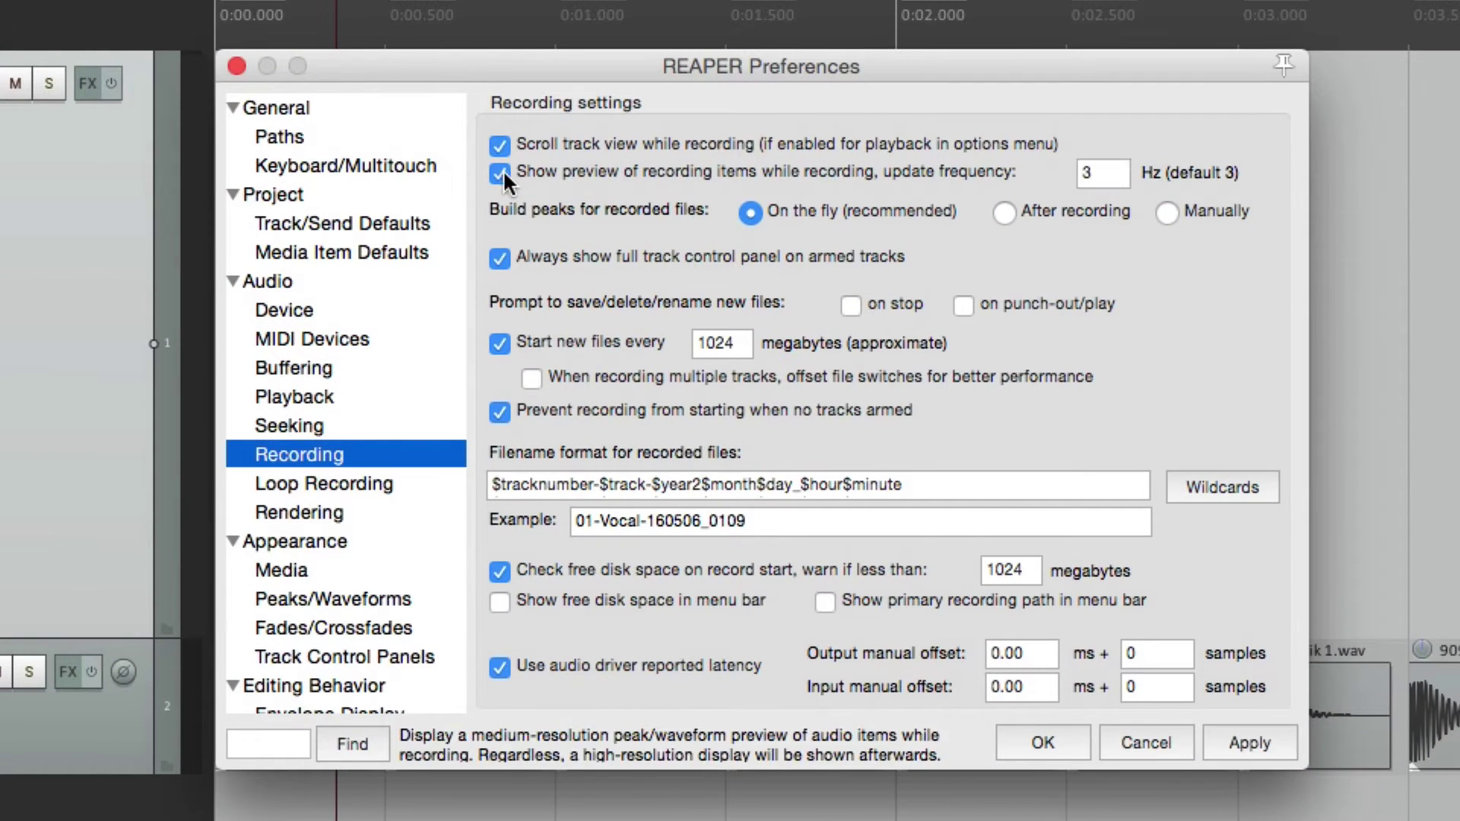
pyautogui.click(1105, 176)
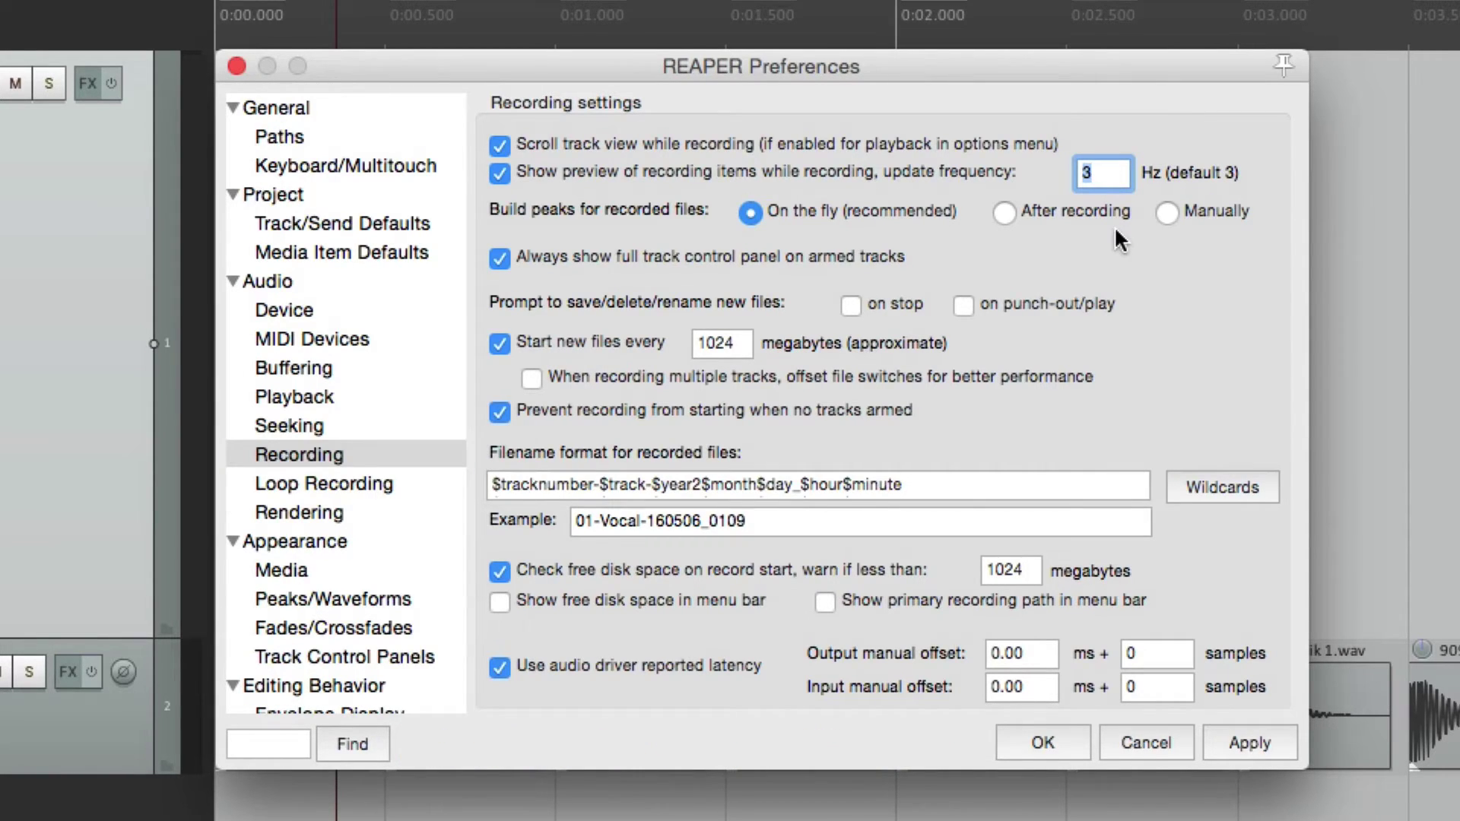
pyautogui.write('10')
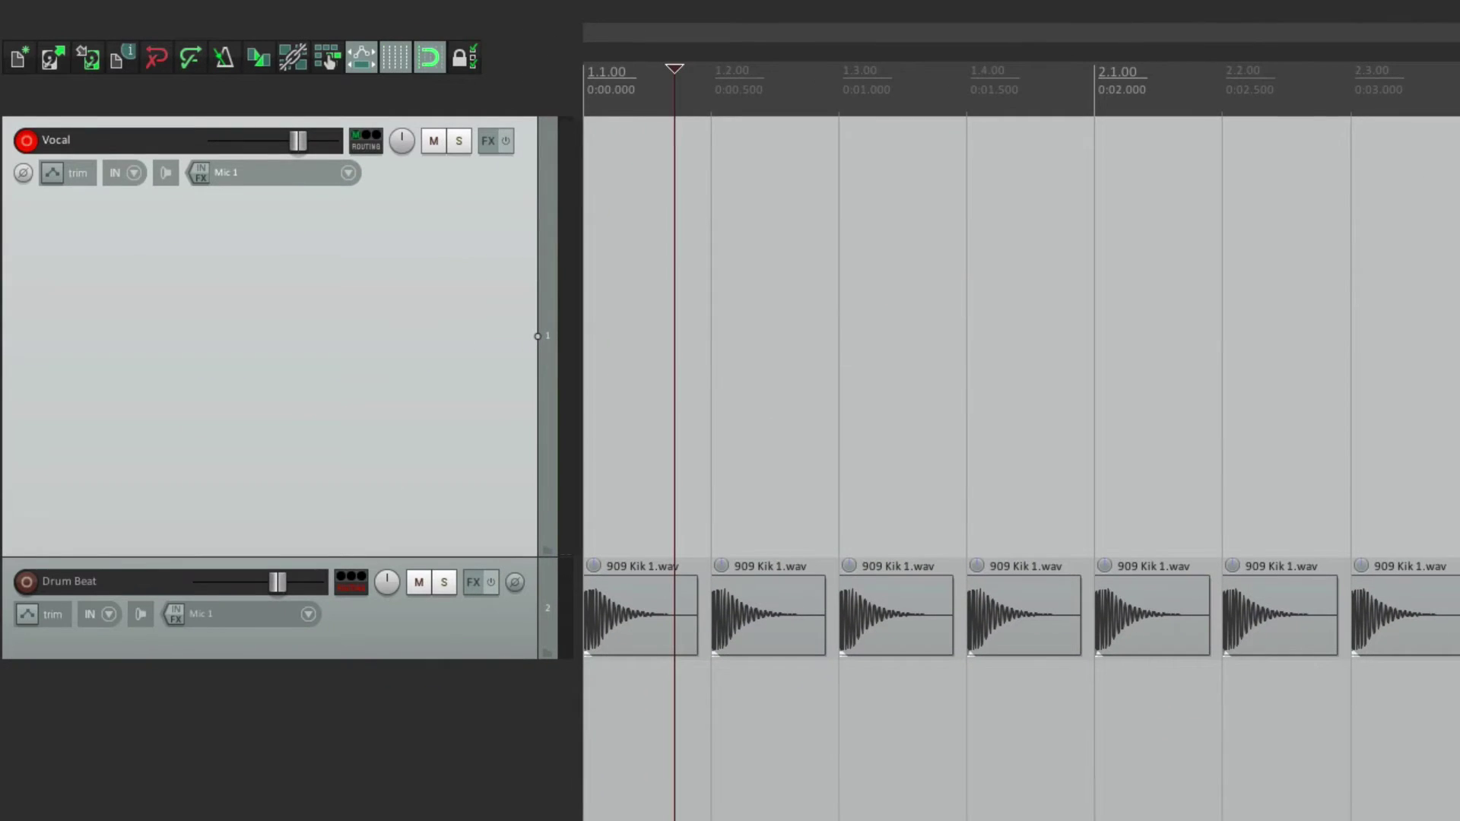
pyautogui.hotkey('ctrl', 'r')
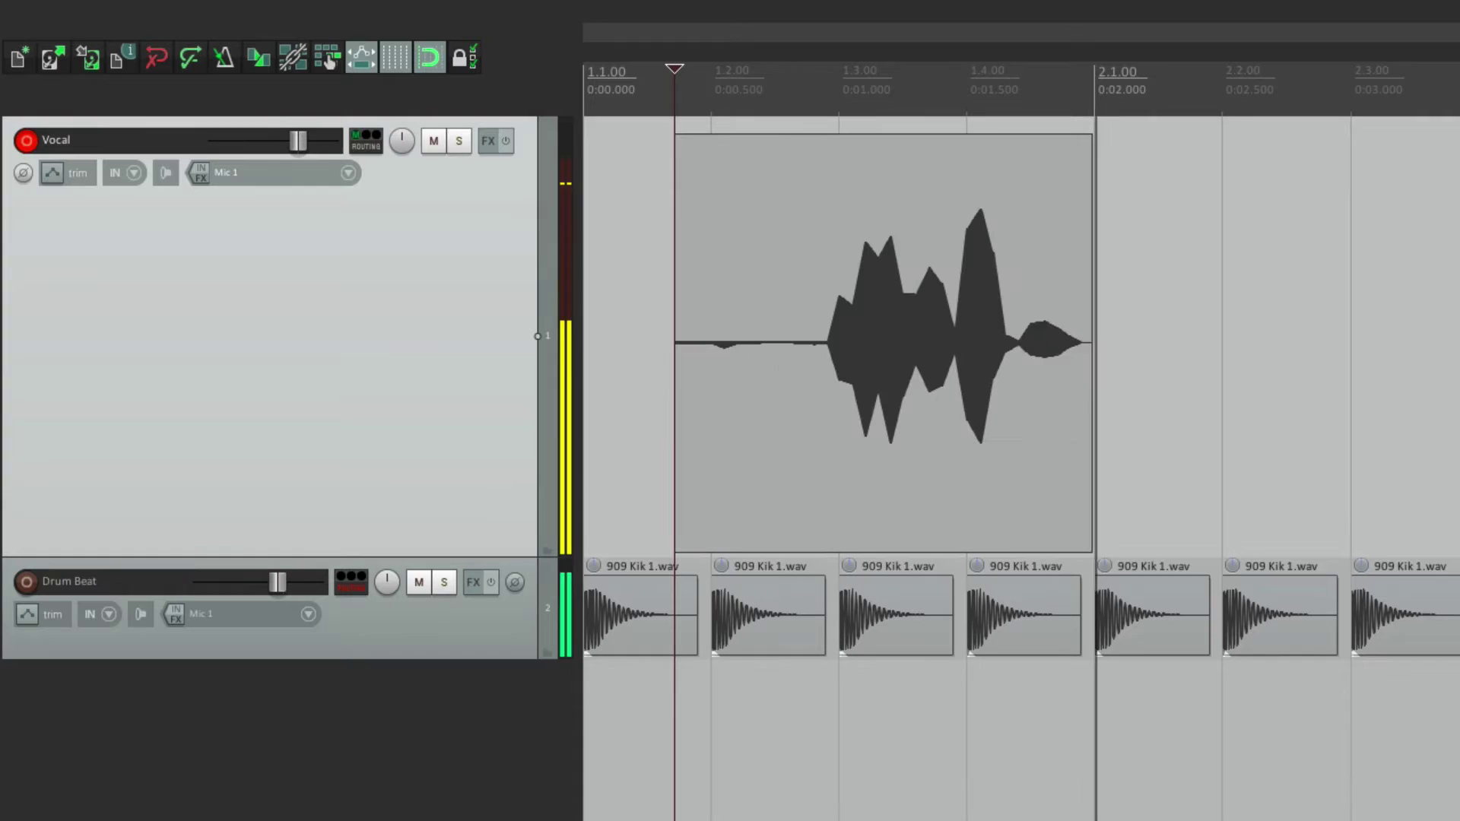
pyautogui.press('space')
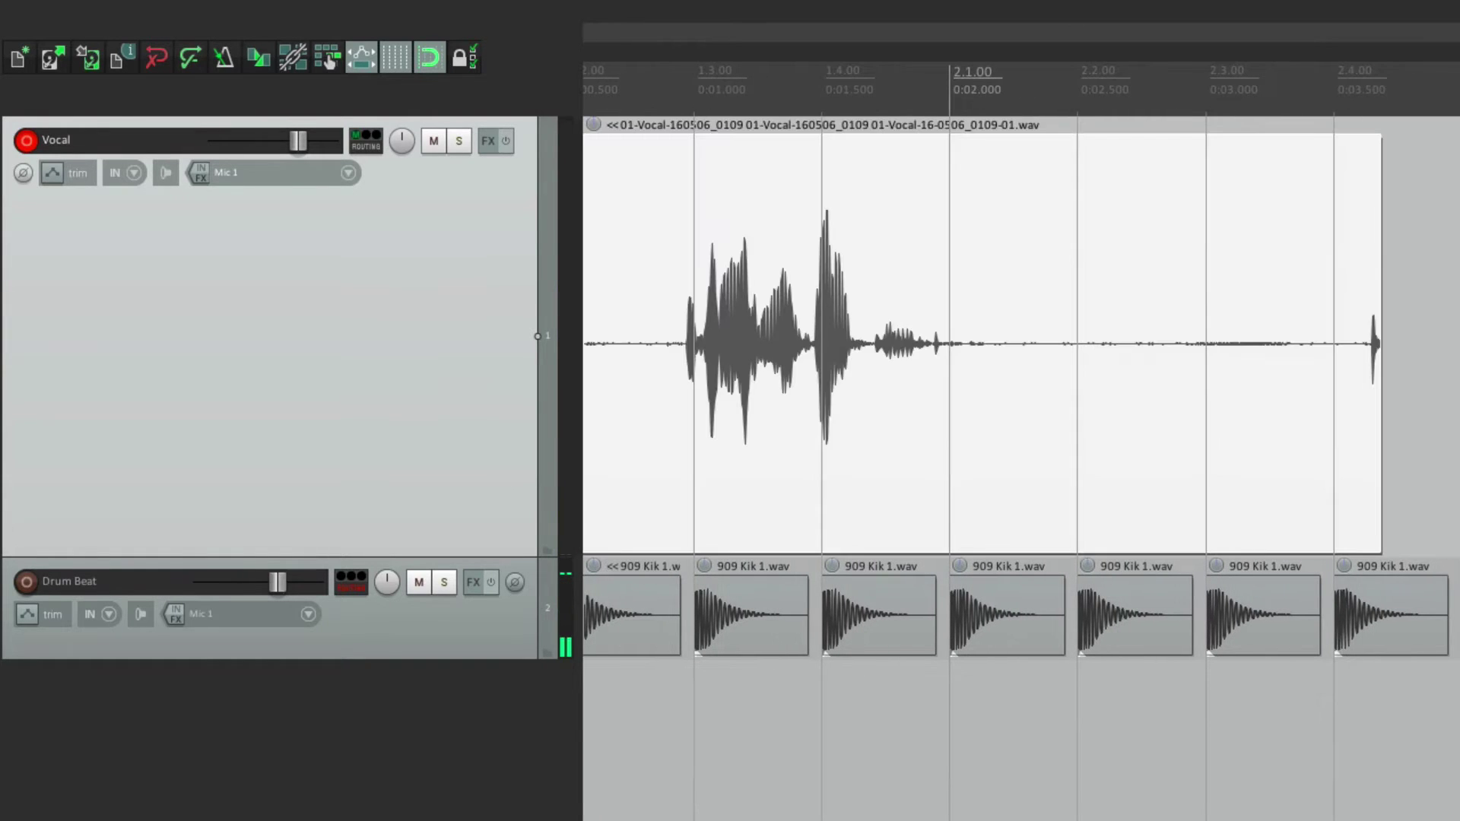
# Step: Change the preview update frequency to 1 Hz and record another test take
pyautogui.press('super+comma')
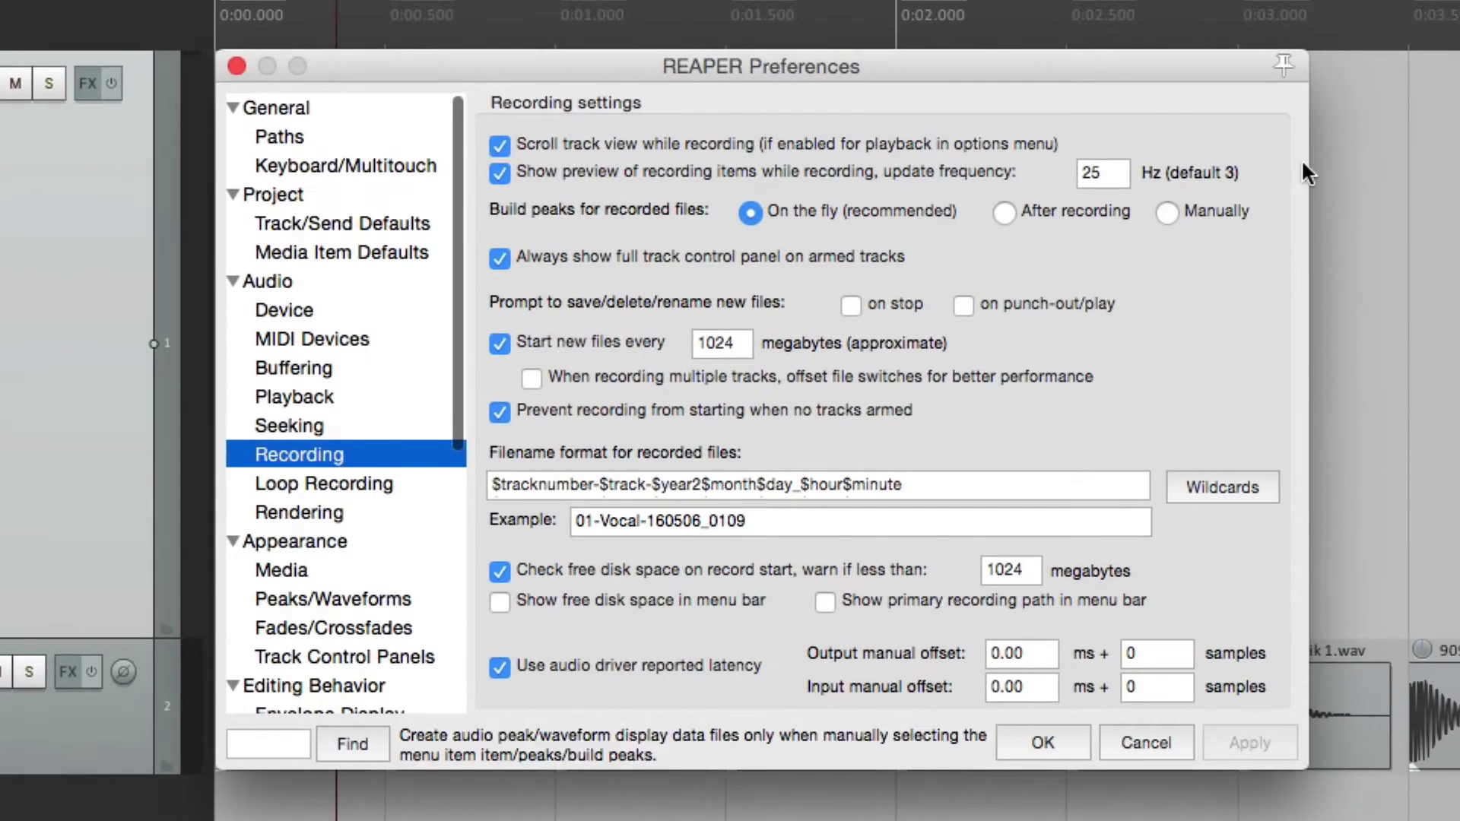
pyautogui.doubleClick(1197, 200)
pyautogui.write('1')
pyautogui.press('Return')
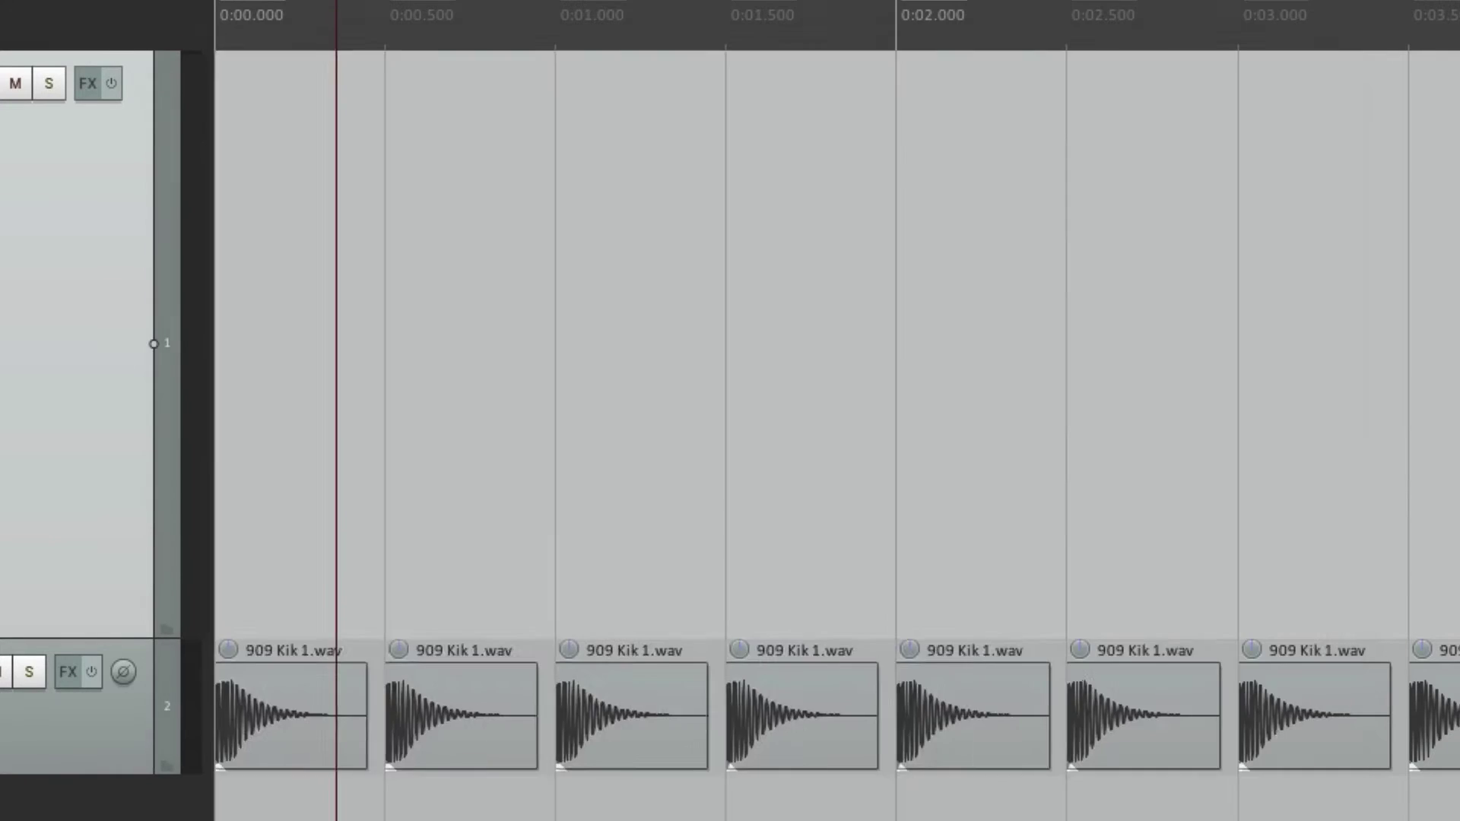
pyautogui.hotkey('ctrl', 'r')
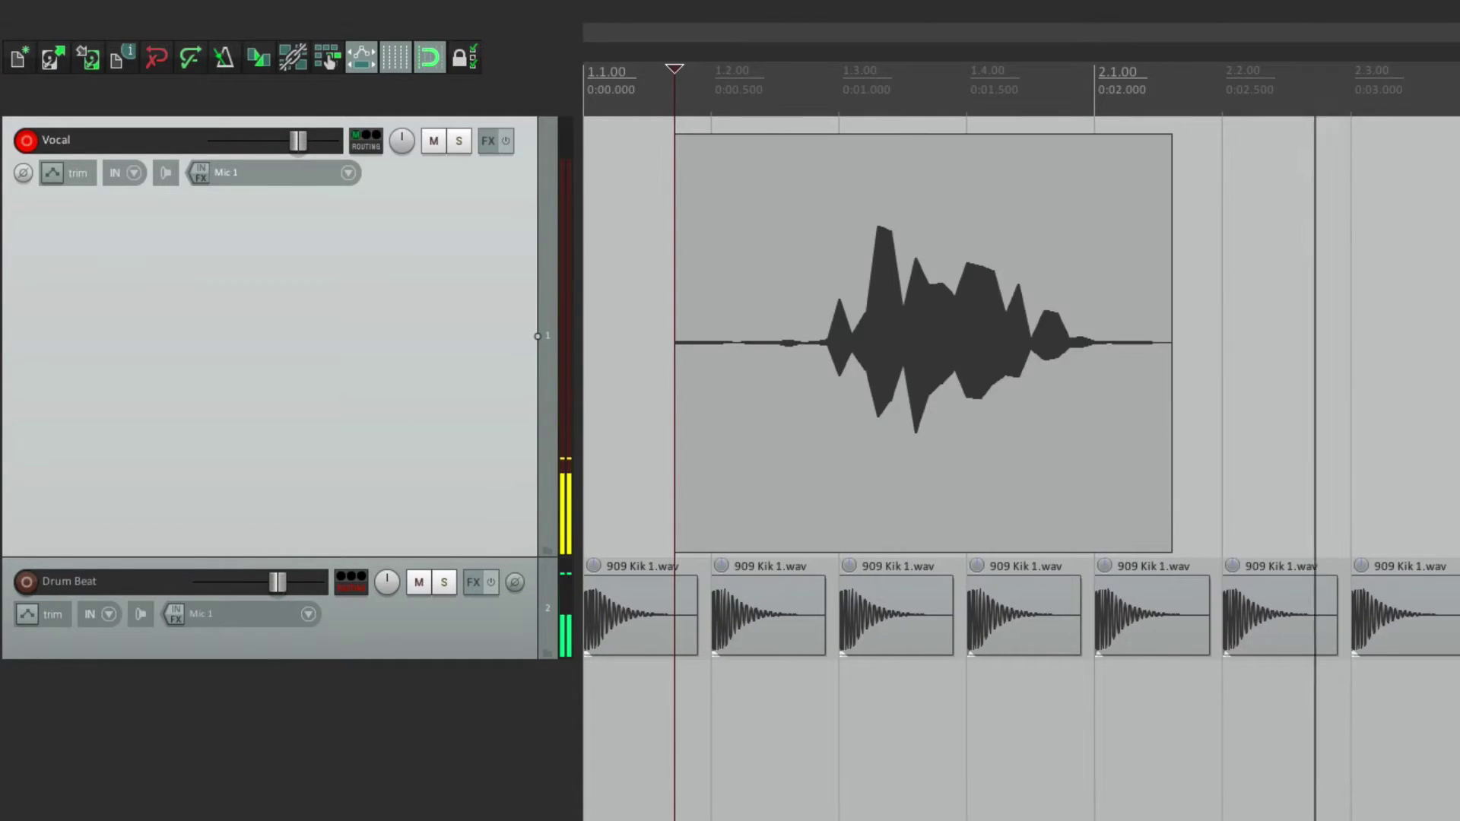
pyautogui.press('space')
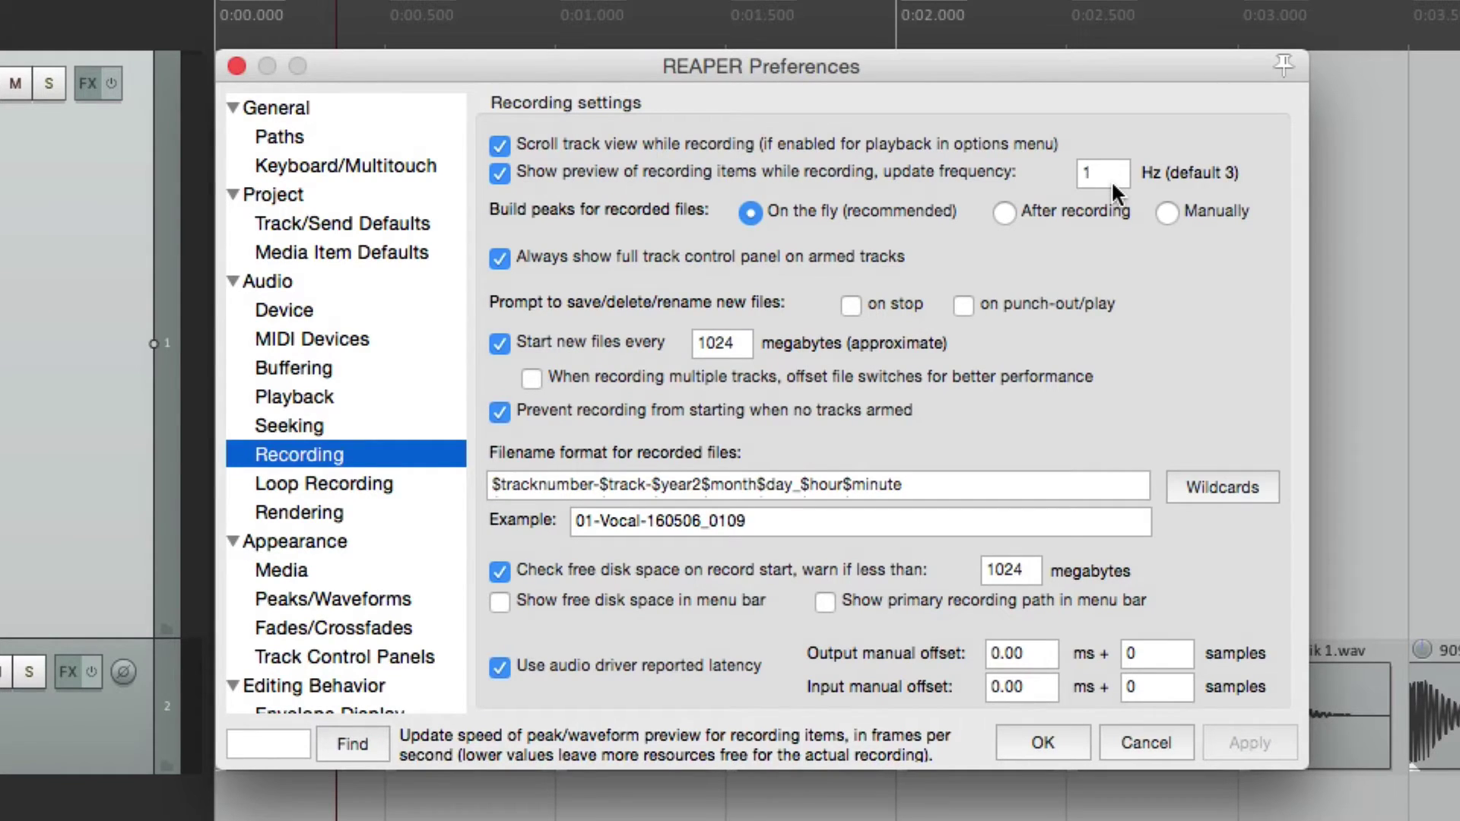
# Step: Set the preview update frequency to 3 Hz and record a fresh vocal take
pyautogui.doubleClick(1112, 182)
pyautogui.write('3')
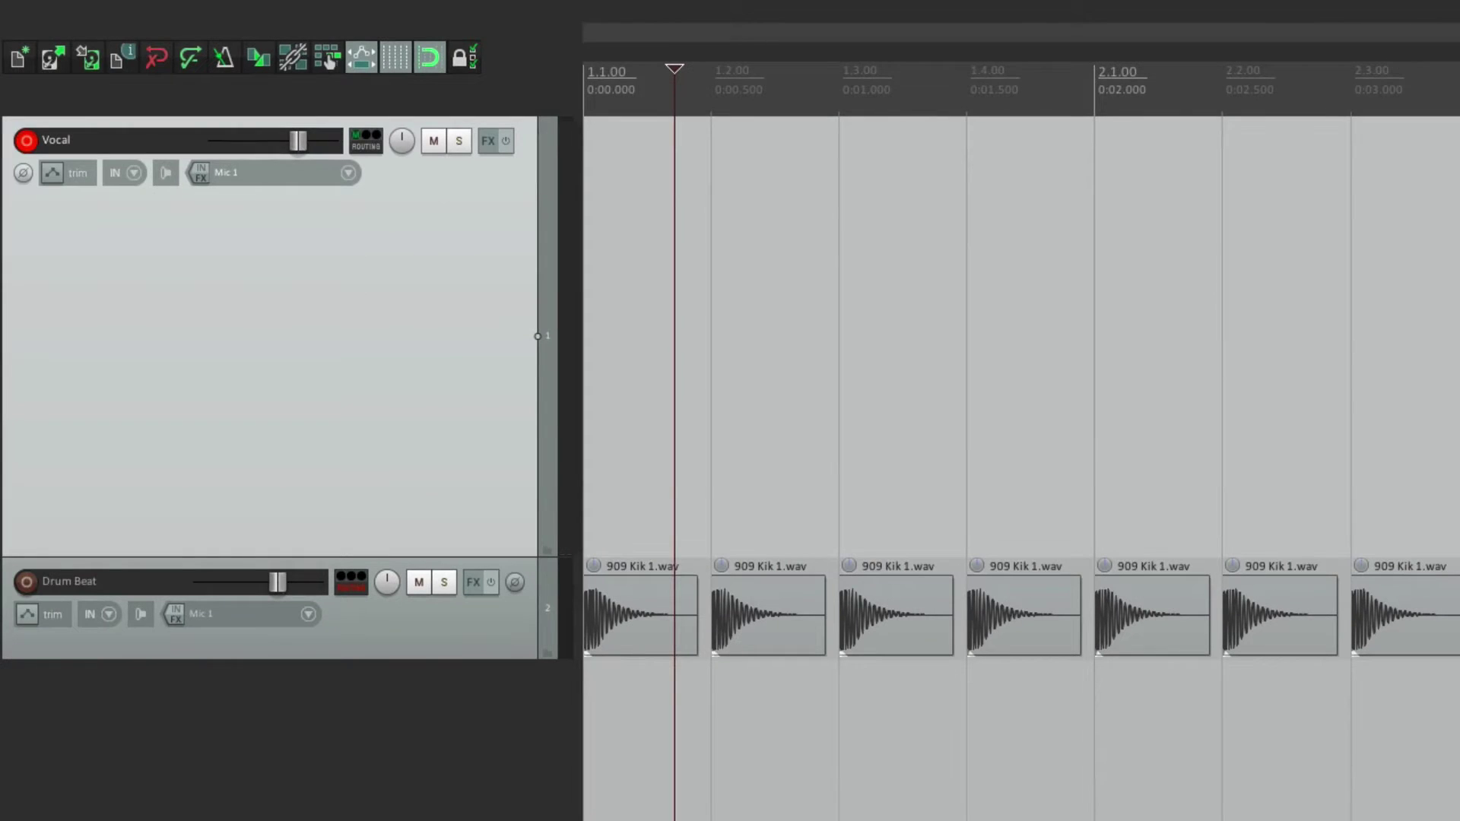
pyautogui.hotkey('ctrl', 'r')
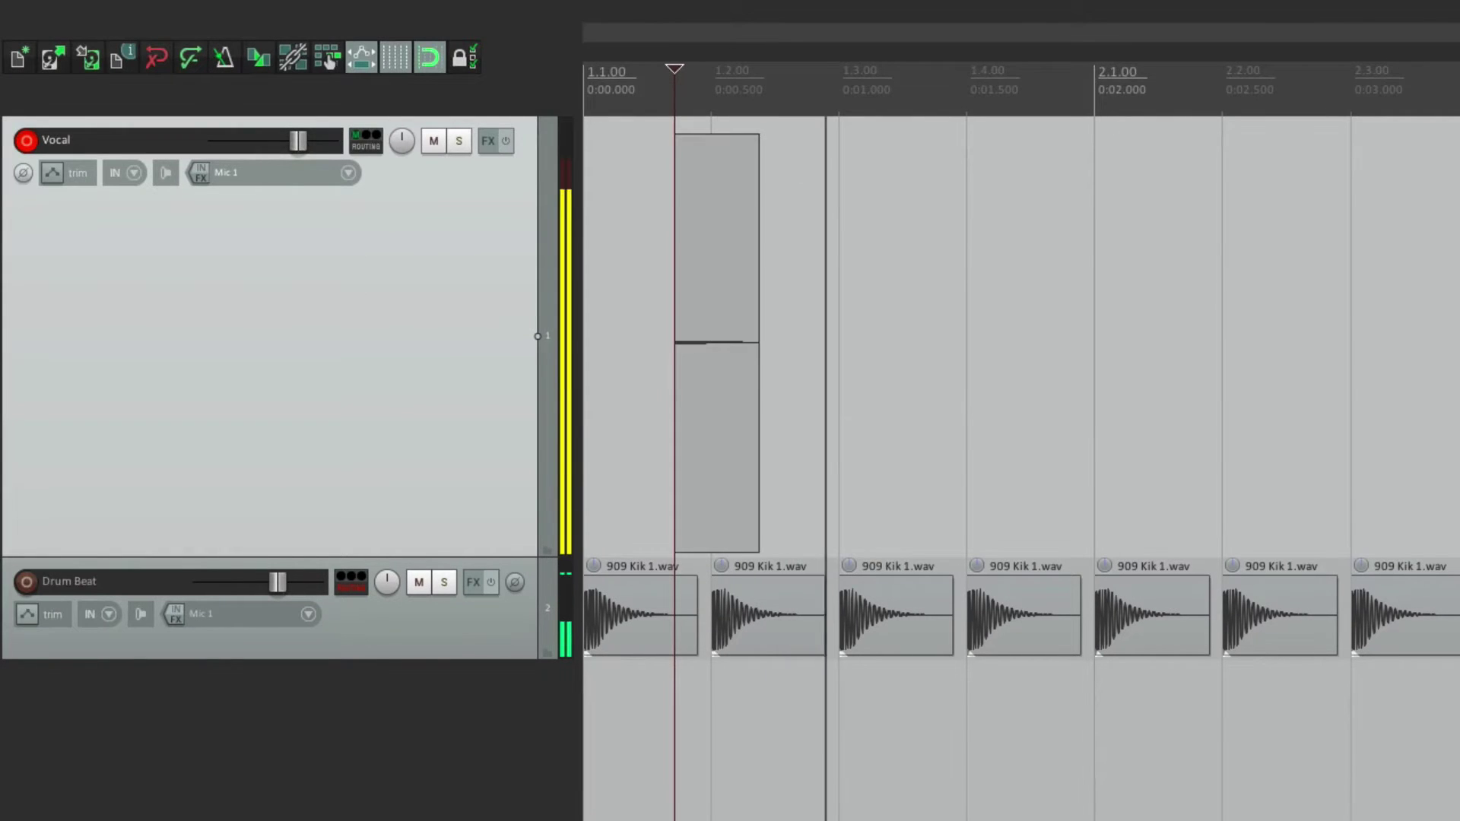
pyautogui.press('space')
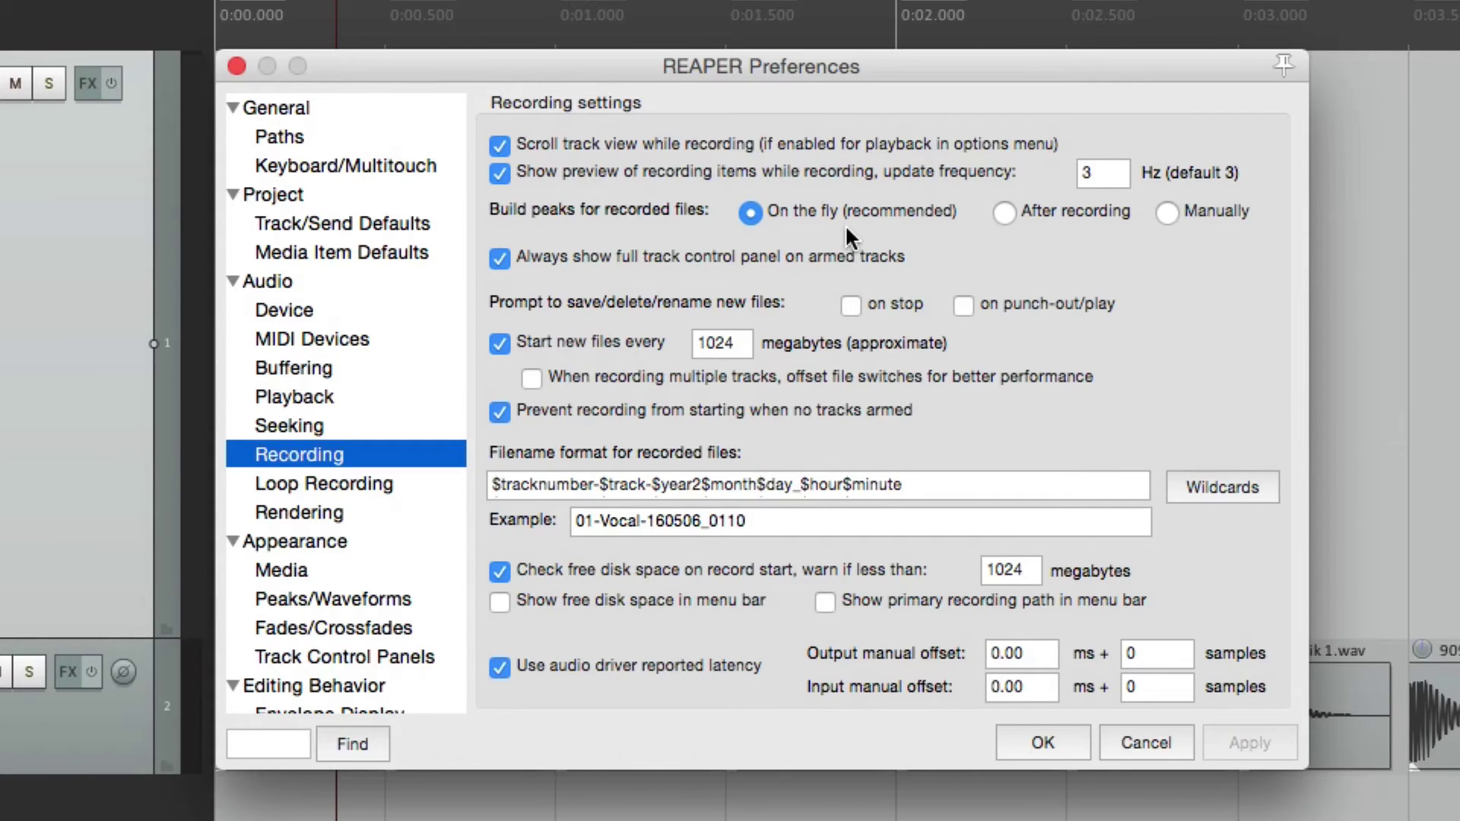
# Step: Set Build peaks to 'After recording' and record a vocal take to see peaks afterward
pyautogui.click(1008, 216)
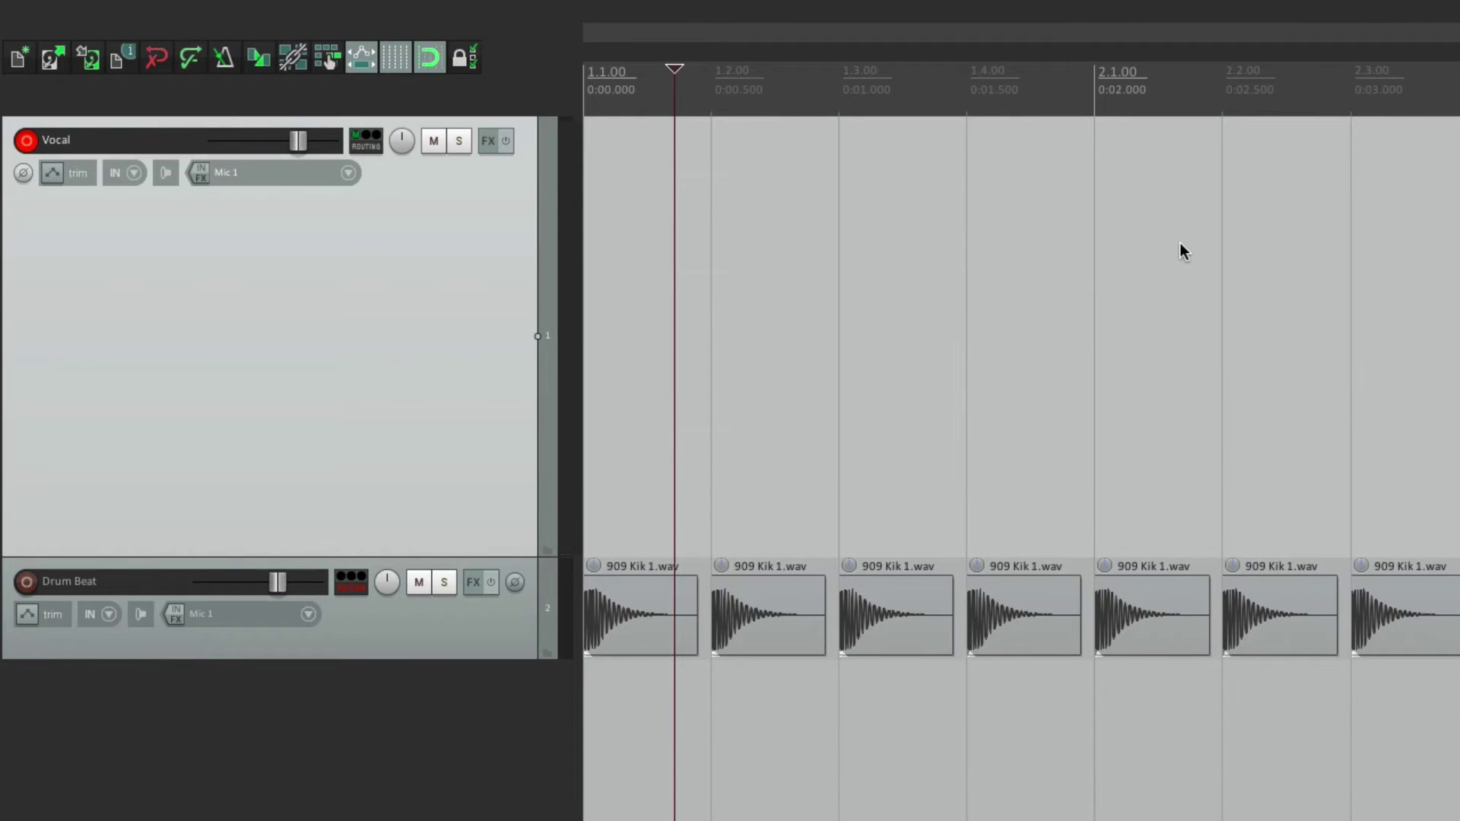
pyautogui.hotkey('ctrl', 'r')
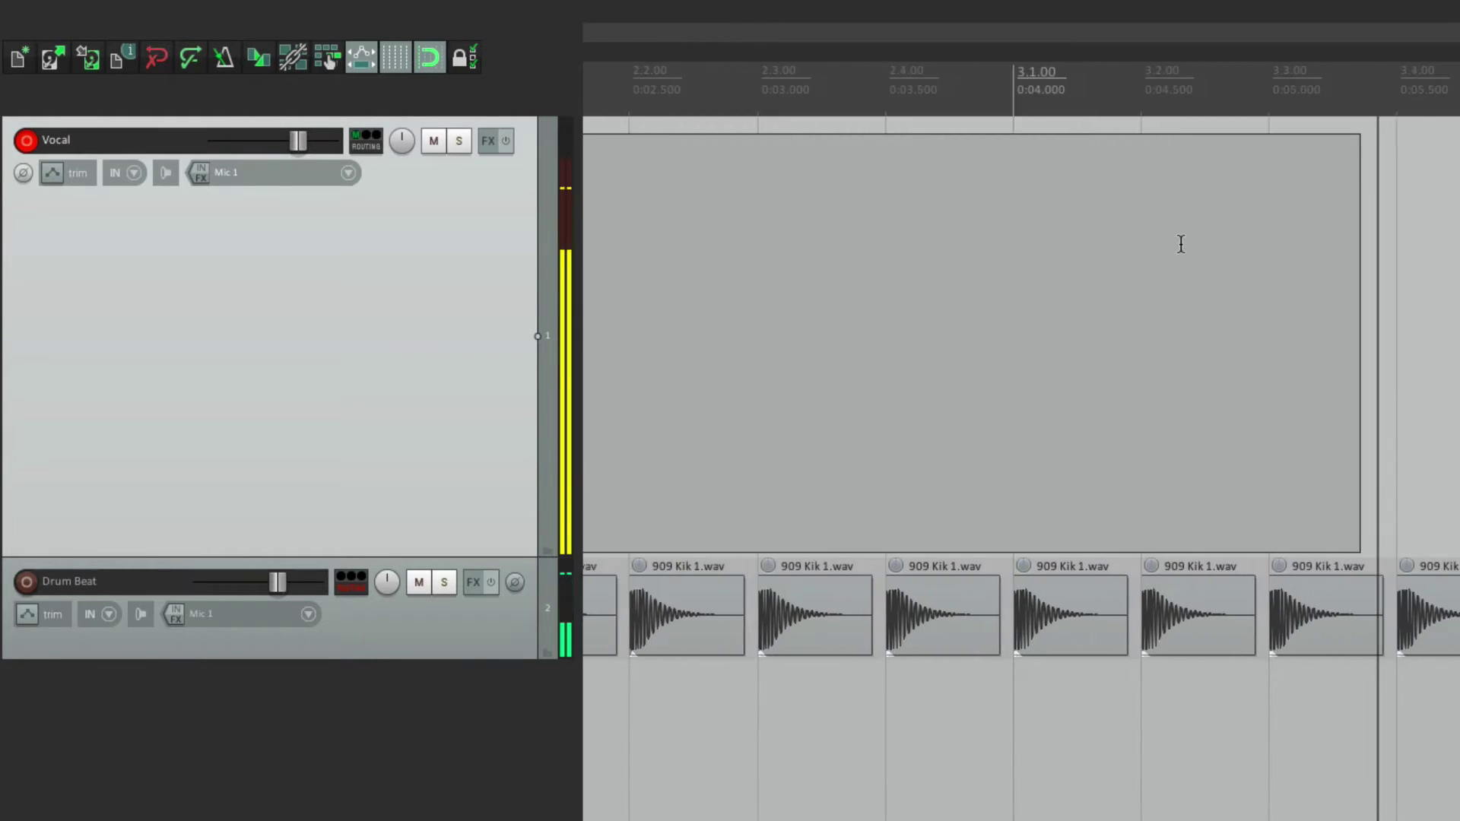
pyautogui.press('space')
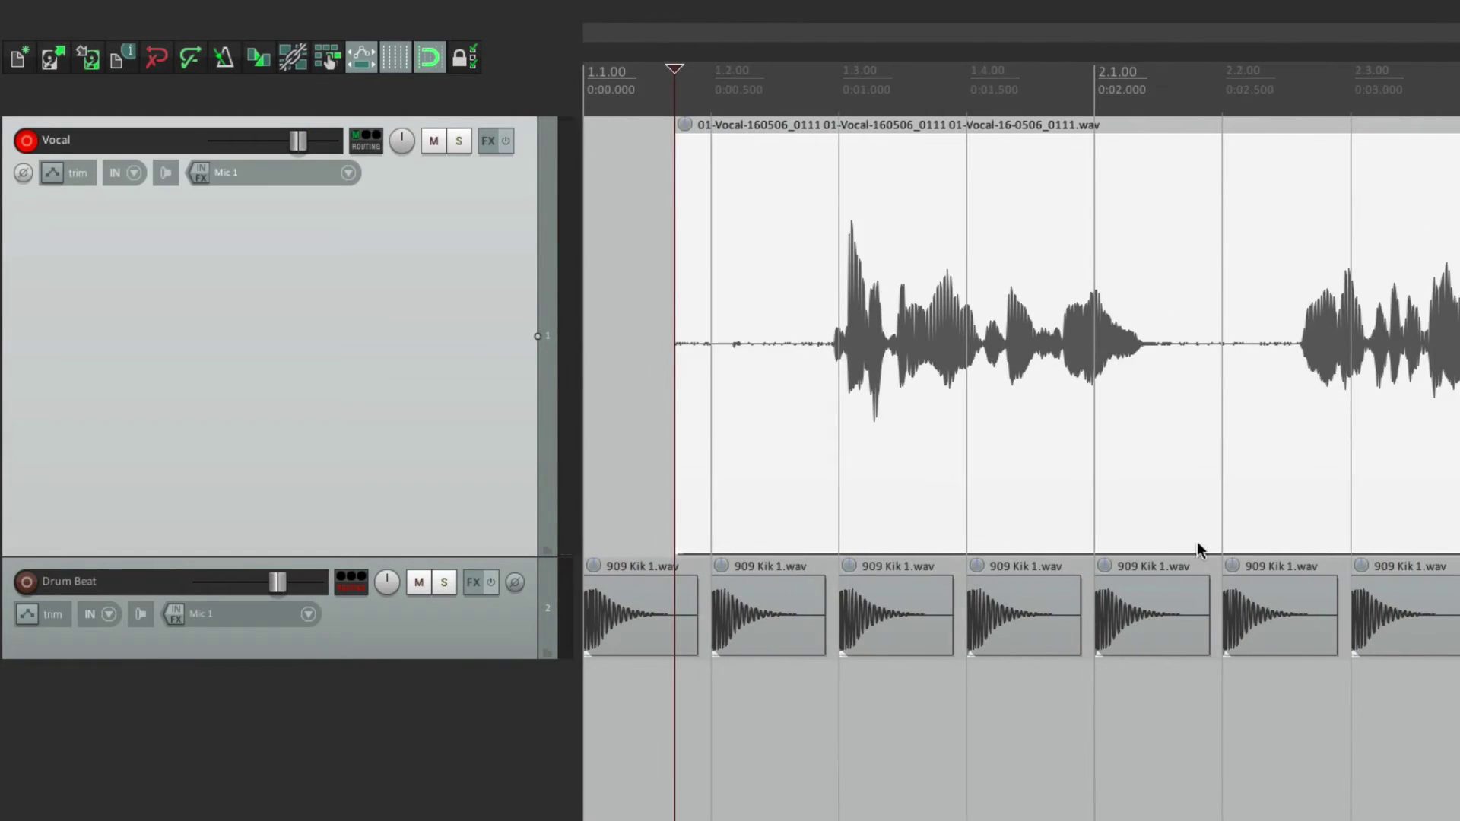
# Step: Set Build peaks to 'Manually' and record a new vocal take
pyautogui.press('super+comma')
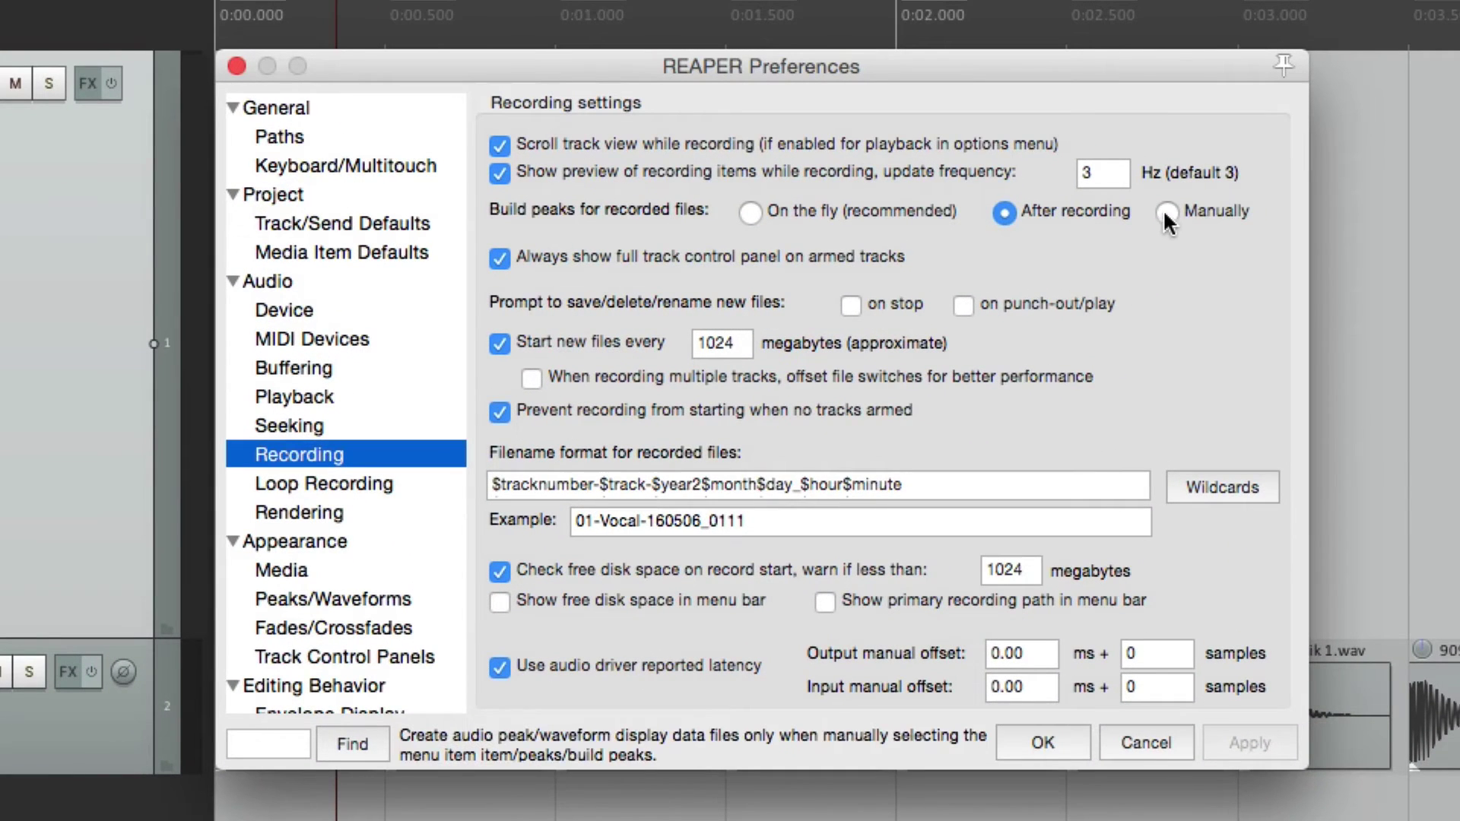
pyautogui.click(1166, 217)
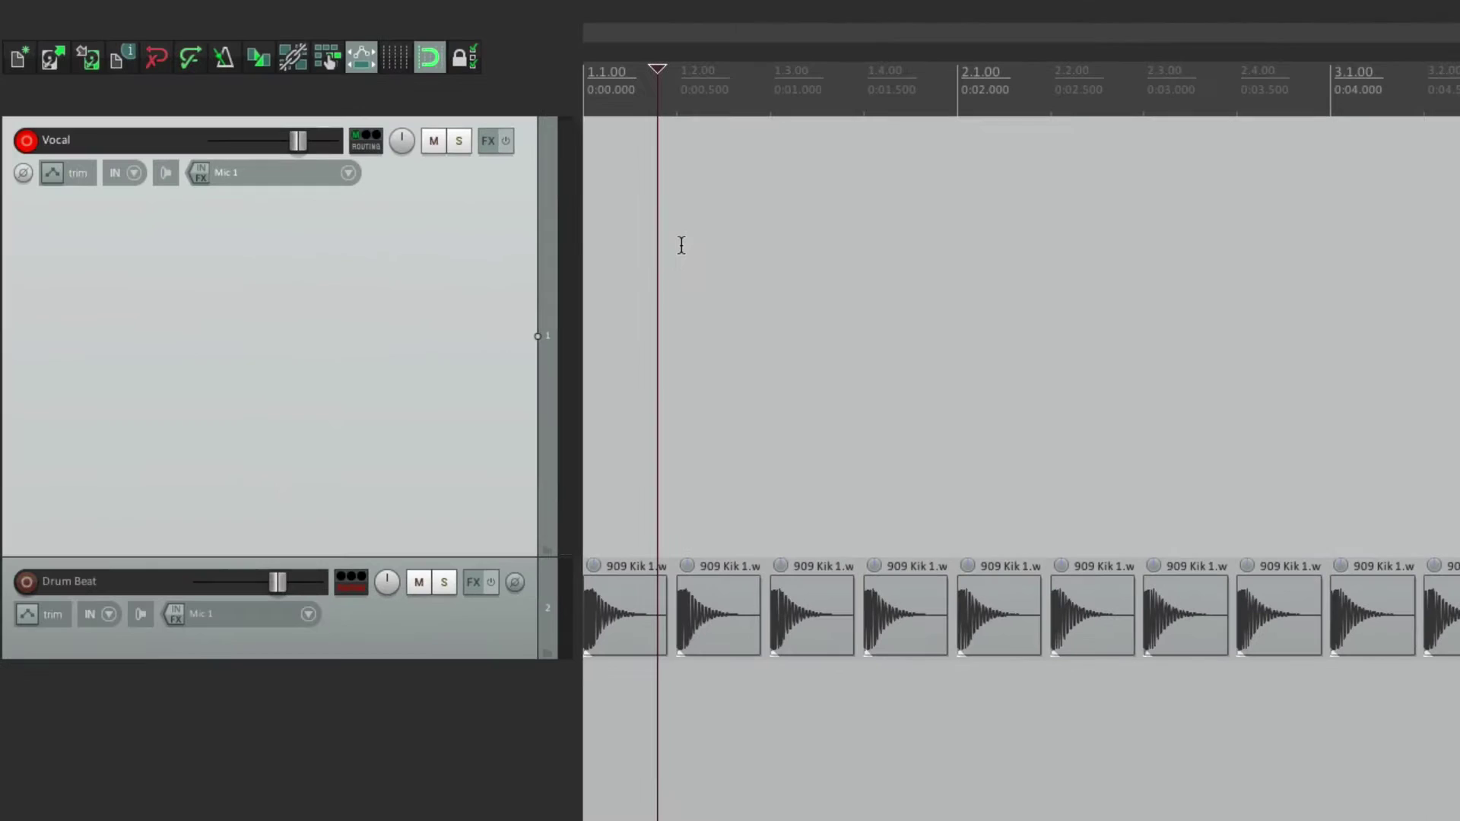
pyautogui.hotkey('ctrl', 'r')
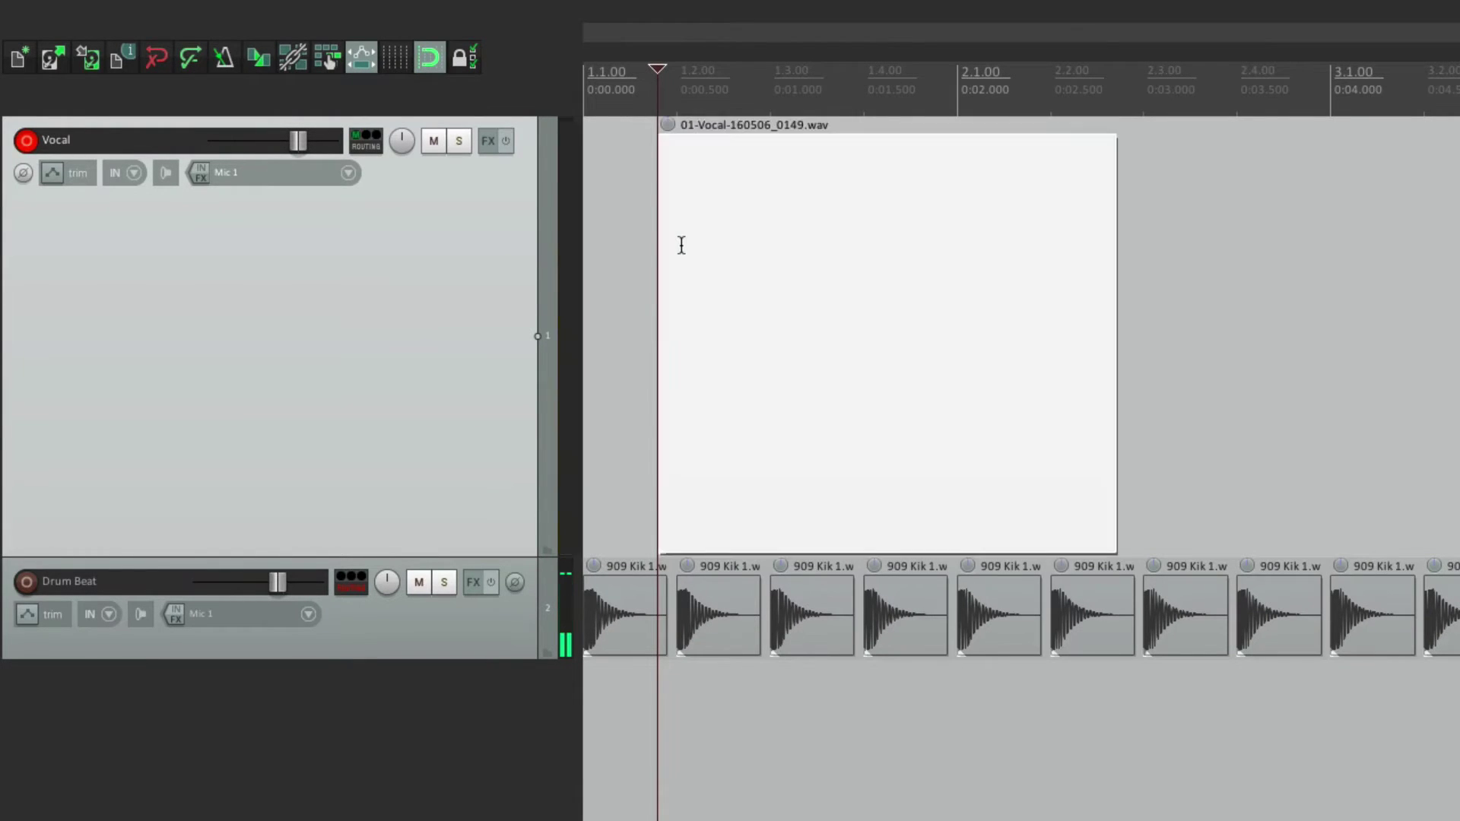
pyautogui.hotkey('ctrl', 'r')
# Step: Build peaks for the new take 01-Vocal-160506_0149.wav via Item > Peaks
pyautogui.moveTo(512, 9)
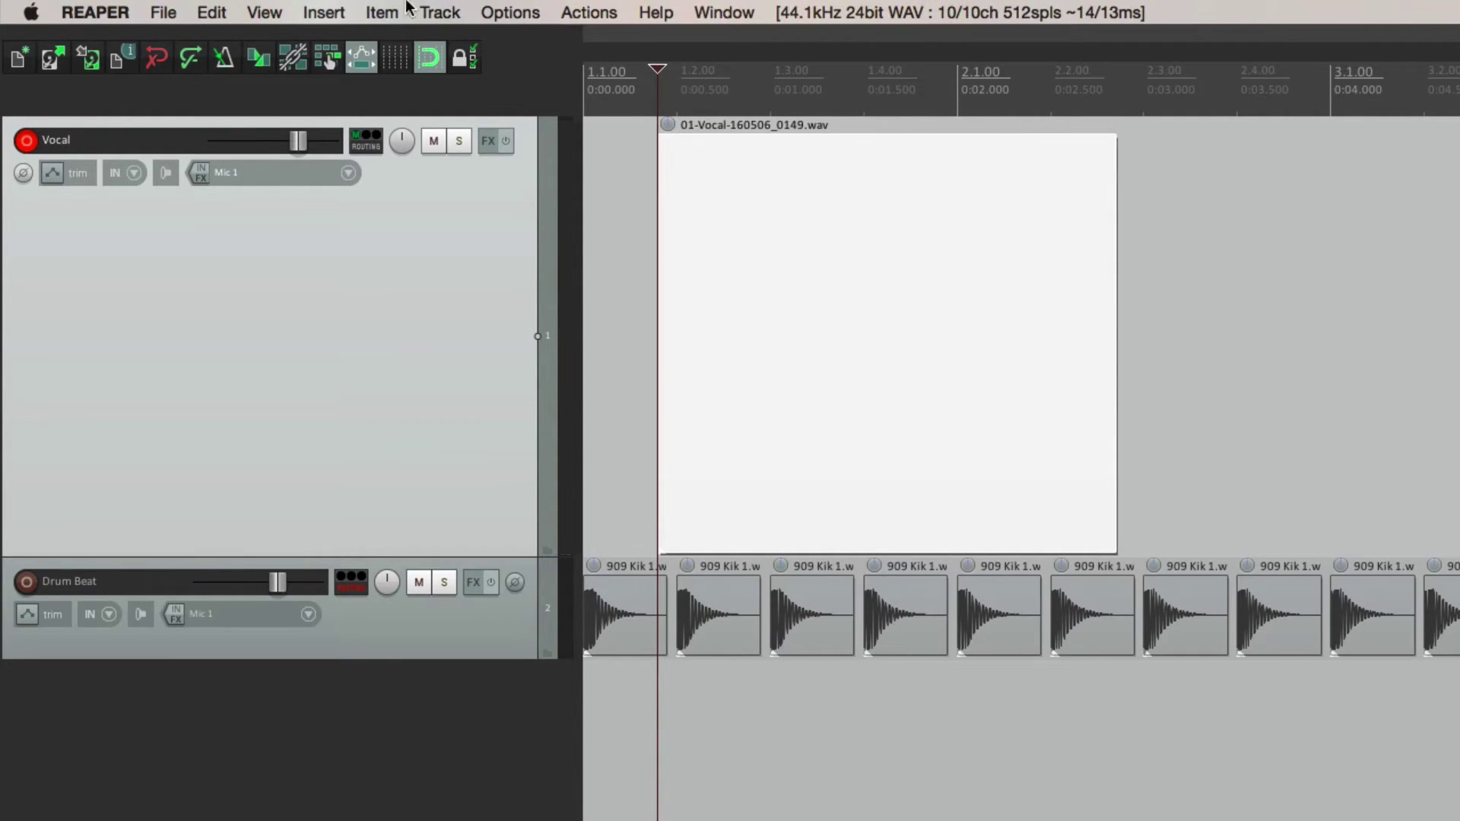
pyautogui.click(382, 11)
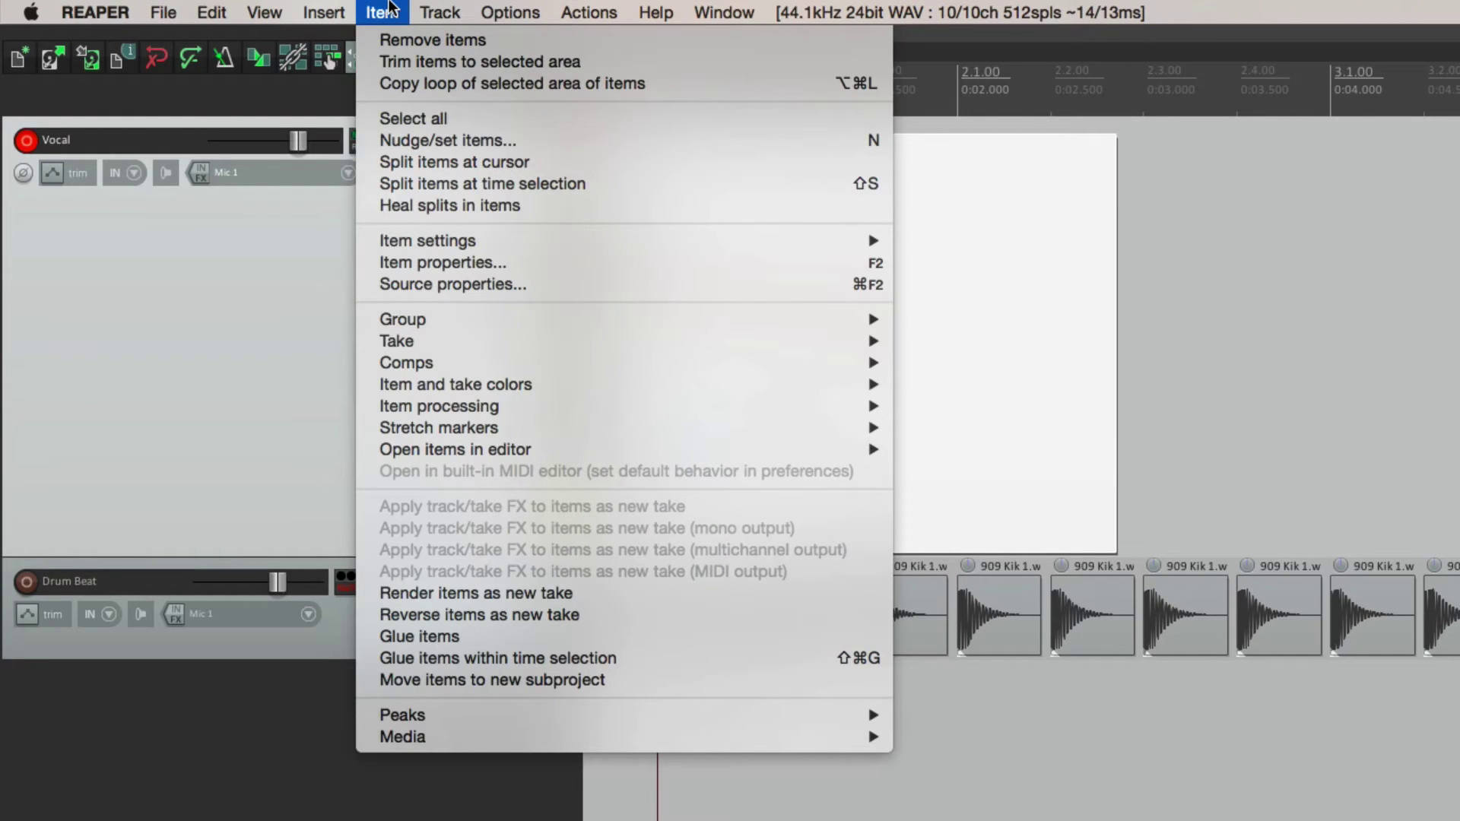
pyautogui.moveTo(466, 714)
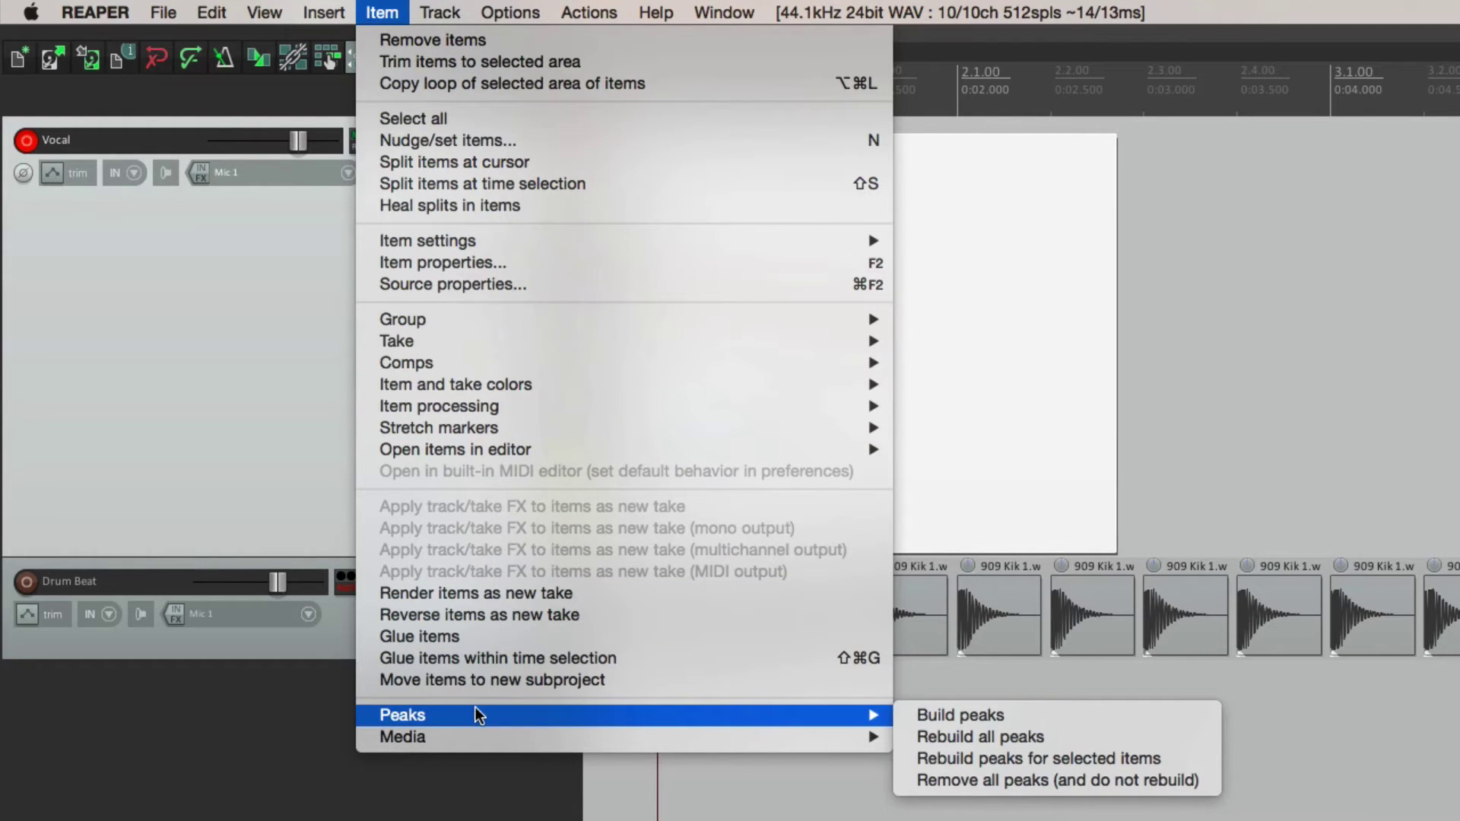
pyautogui.click(1133, 759)
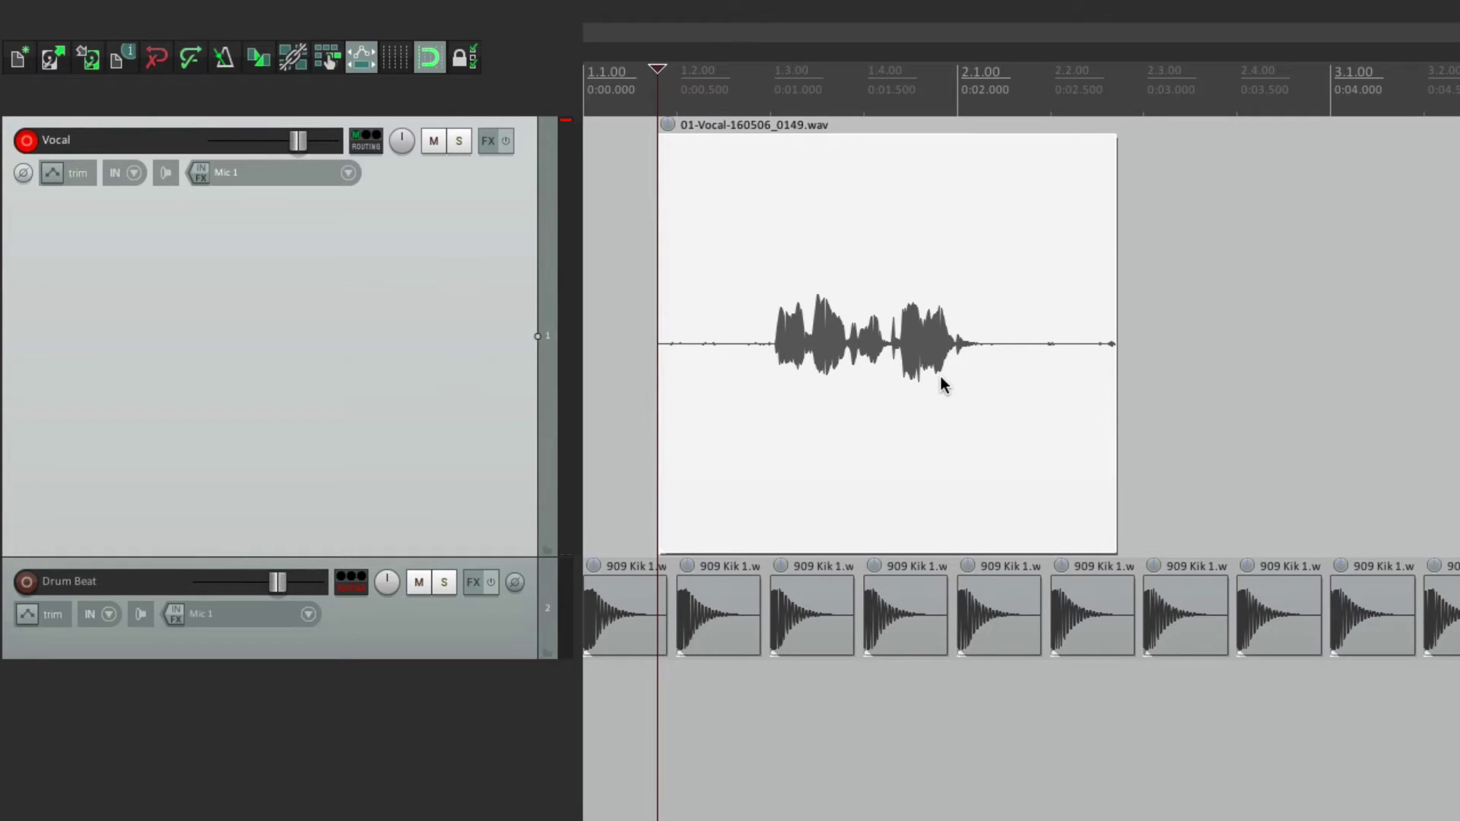
# Step: Choose 'On the fly (recommended)' for Build peaks and untick 'Always show full track control panel on armed tracks'
pyautogui.hotkey('ctrl', 'p')
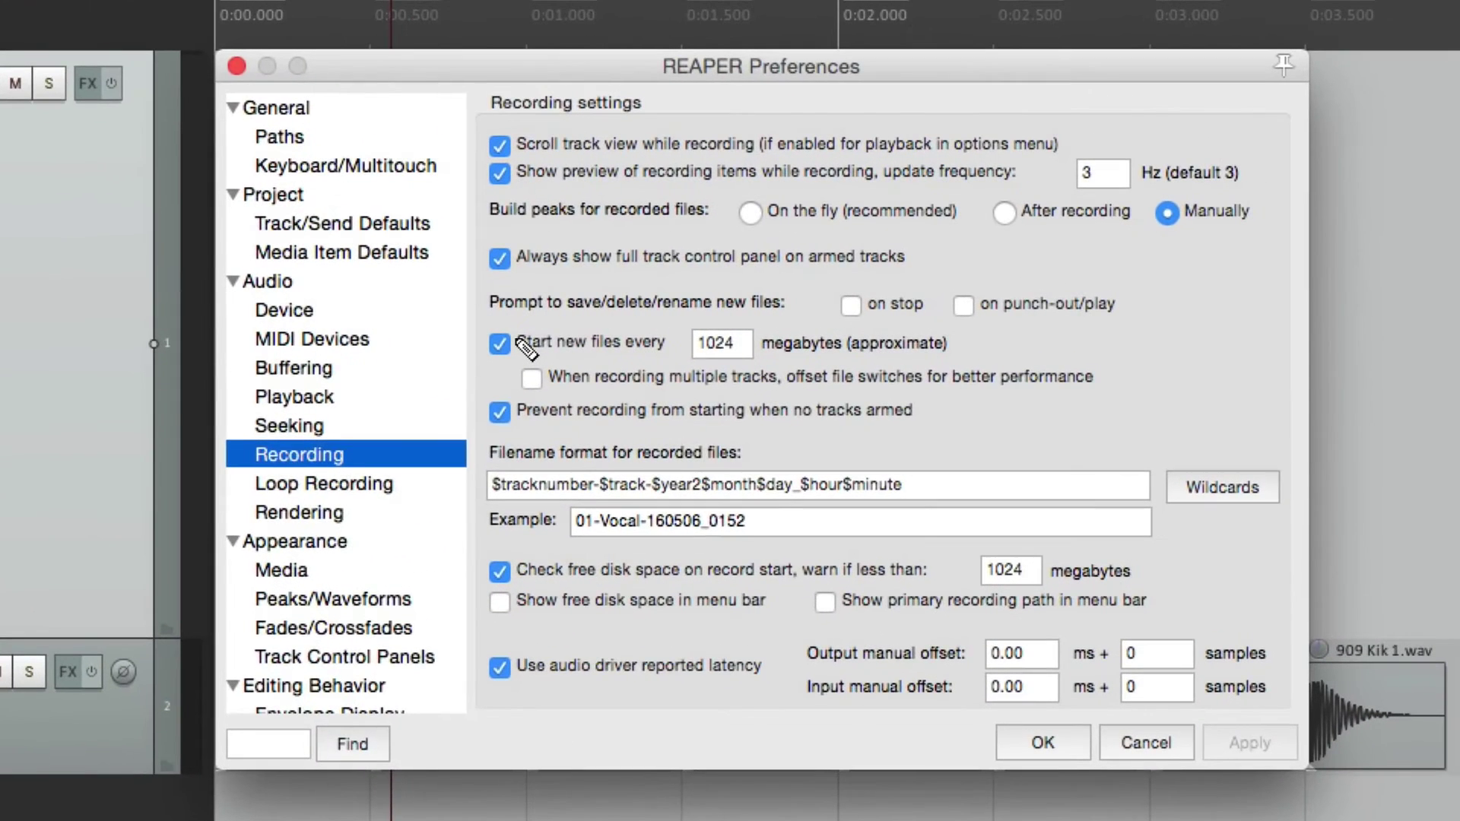
pyautogui.click(750, 213)
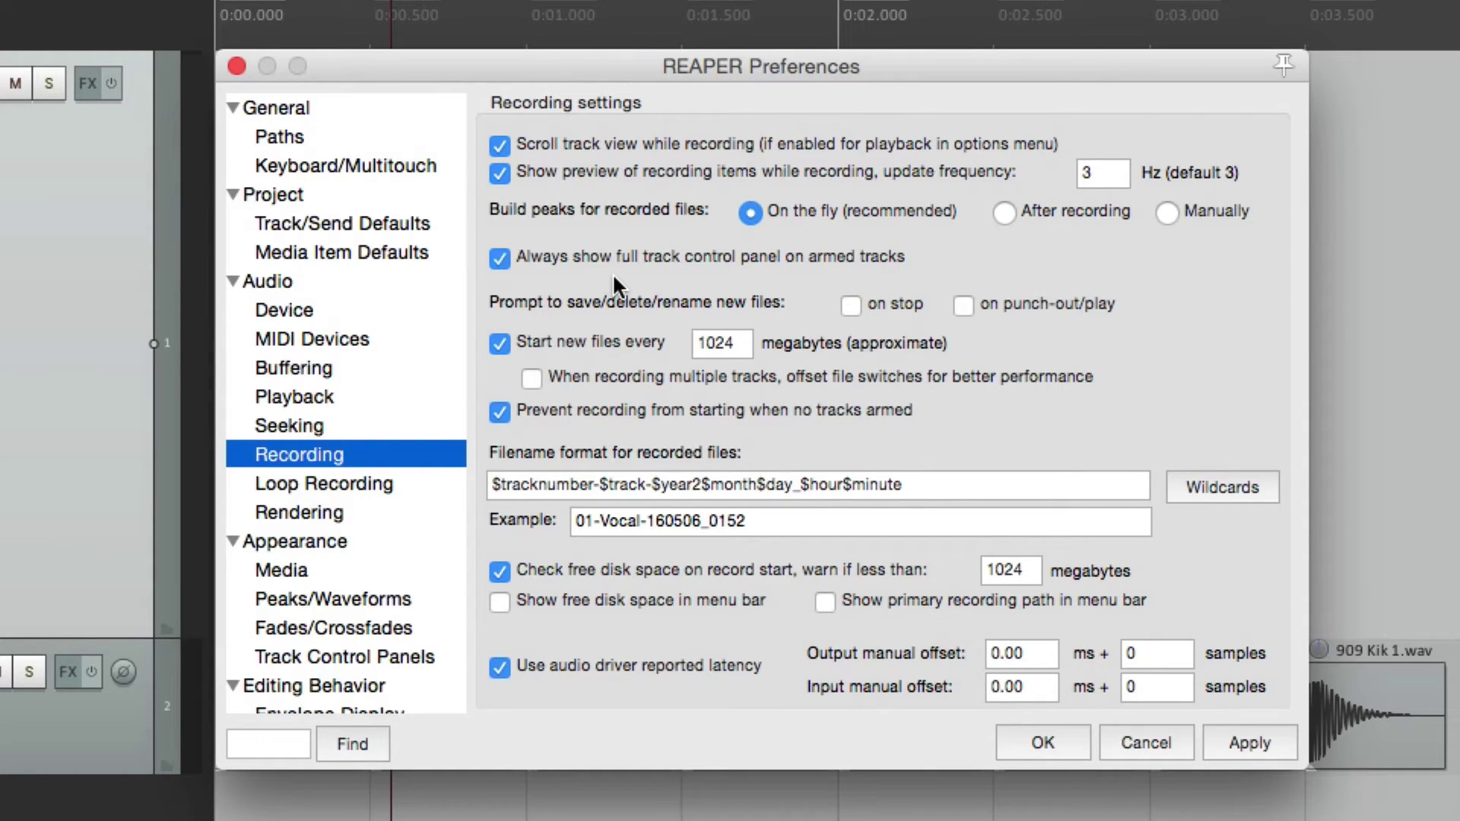
pyautogui.click(500, 258)
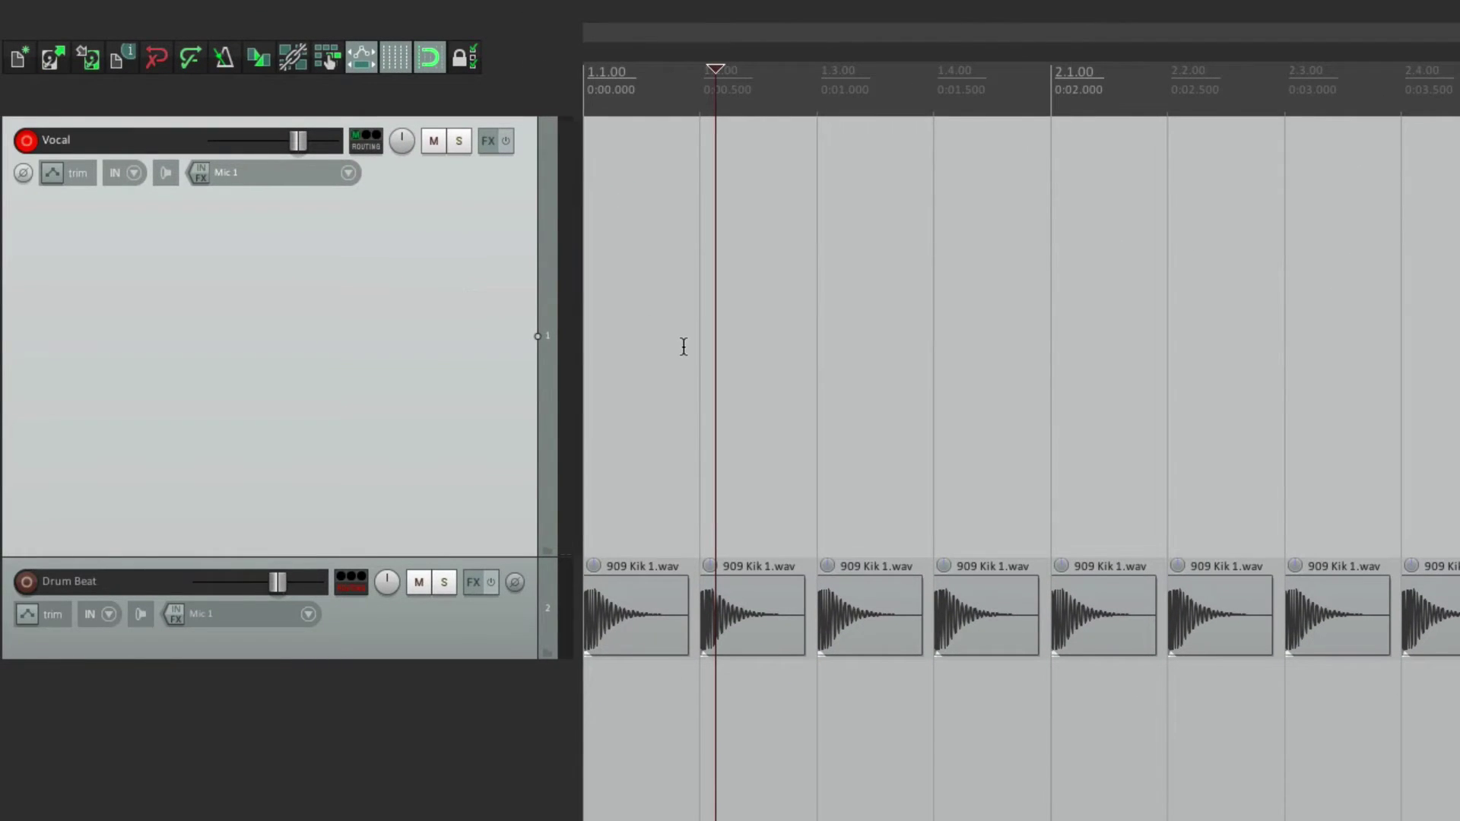
# Step: Add four empty tracks below the Drum Beat track
pyautogui.click(424, 817)
pyautogui.doubleClick(425, 817)
pyautogui.scroll(-5, 679, 694)
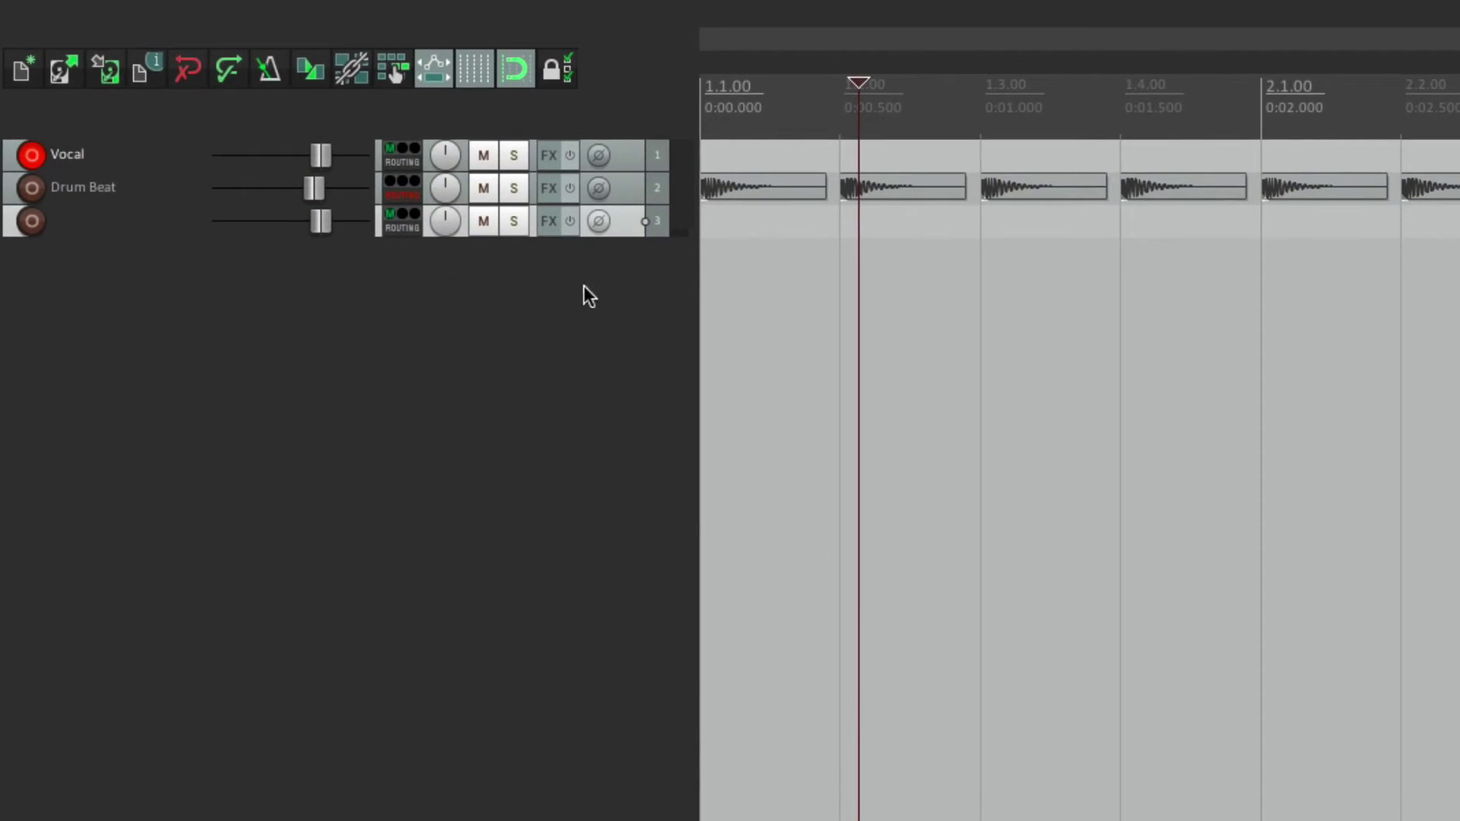
pyautogui.doubleClick(478, 229)
pyautogui.doubleClick(565, 366)
pyautogui.doubleClick(555, 387)
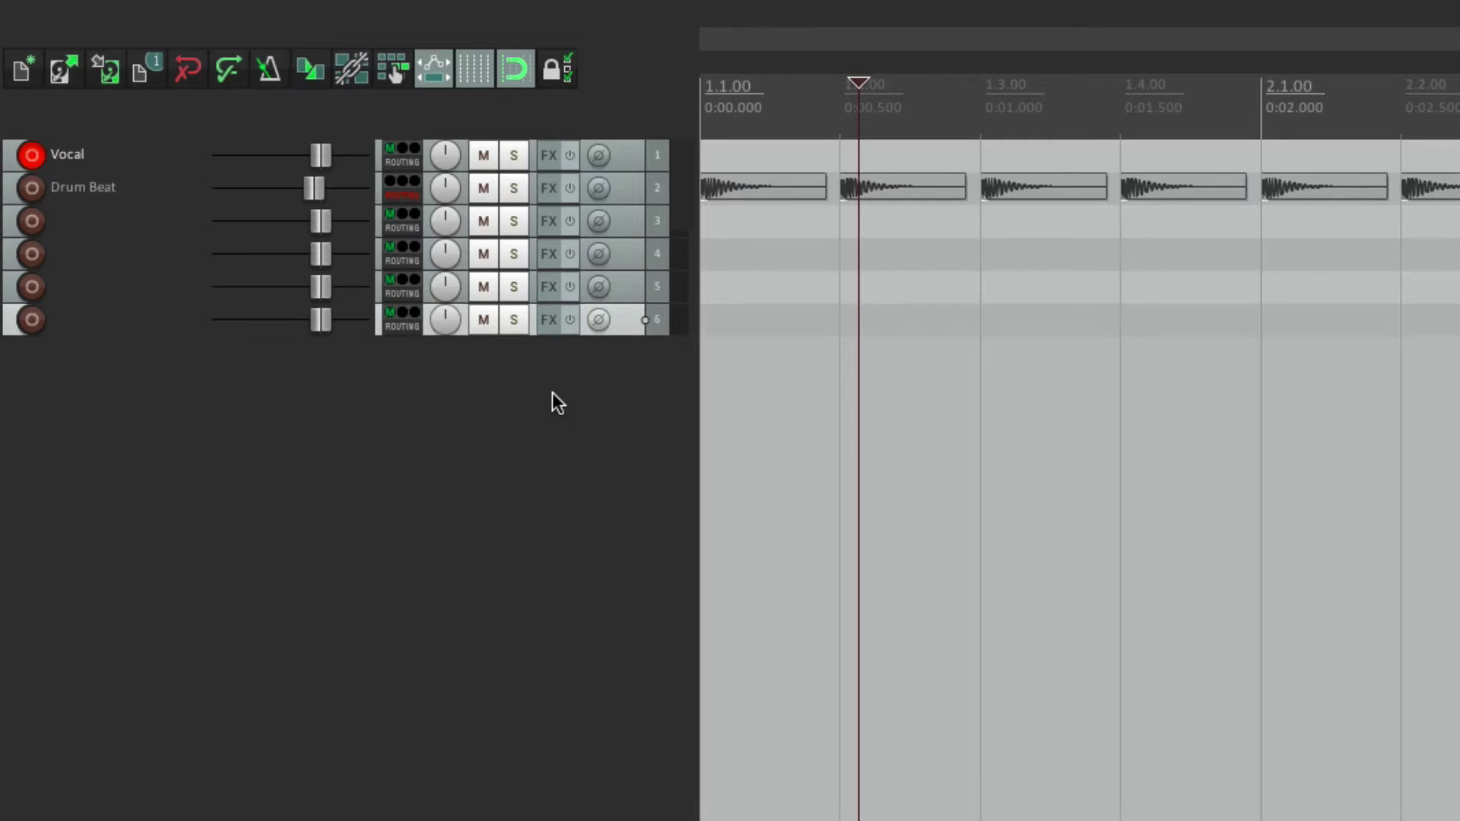
# Step: Re-arm the Vocal track and tick 'Always show full track control panel on armed tracks'
pyautogui.moveTo(344, 158)
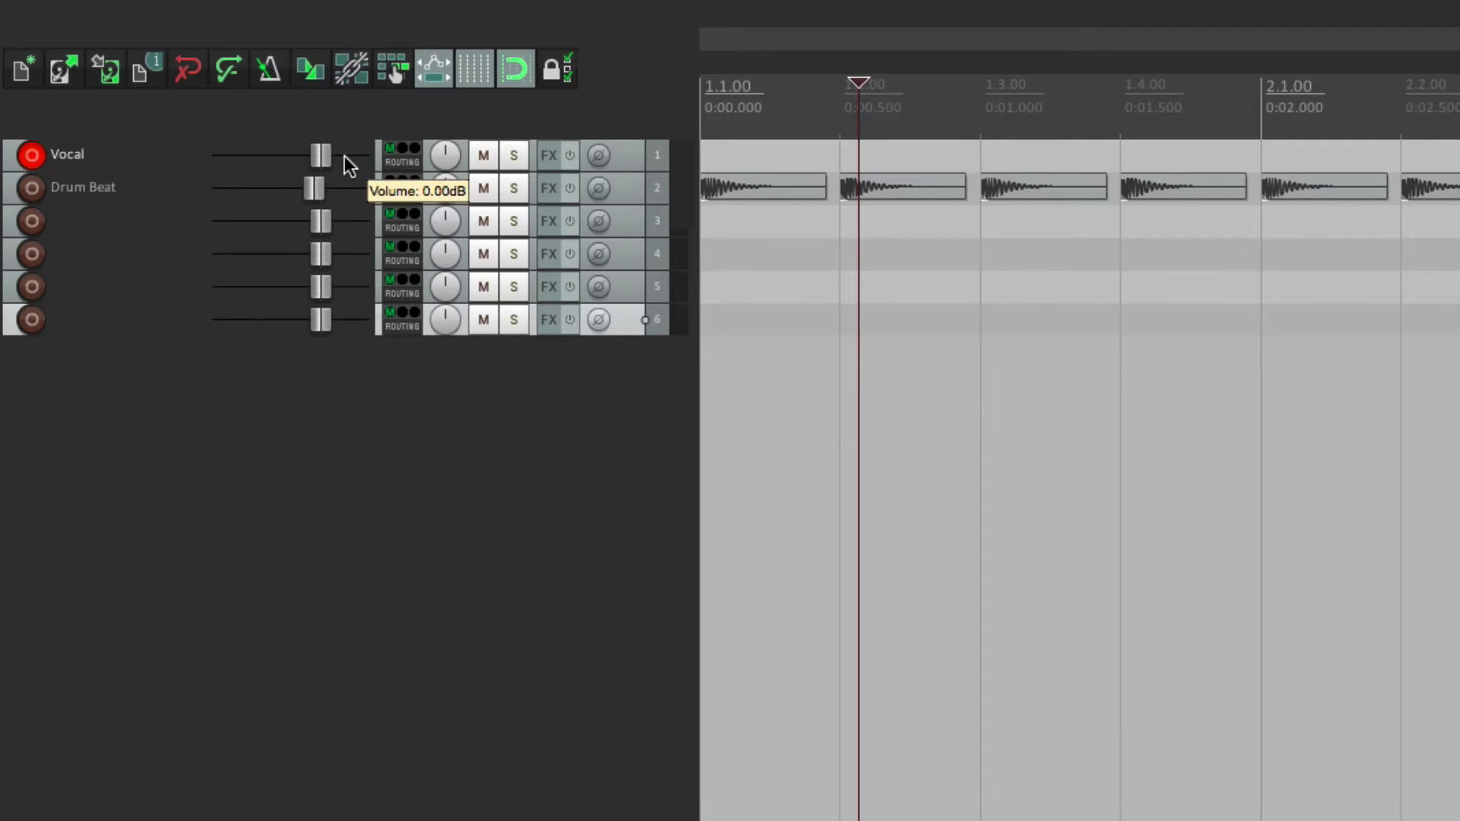
pyautogui.click(40, 152)
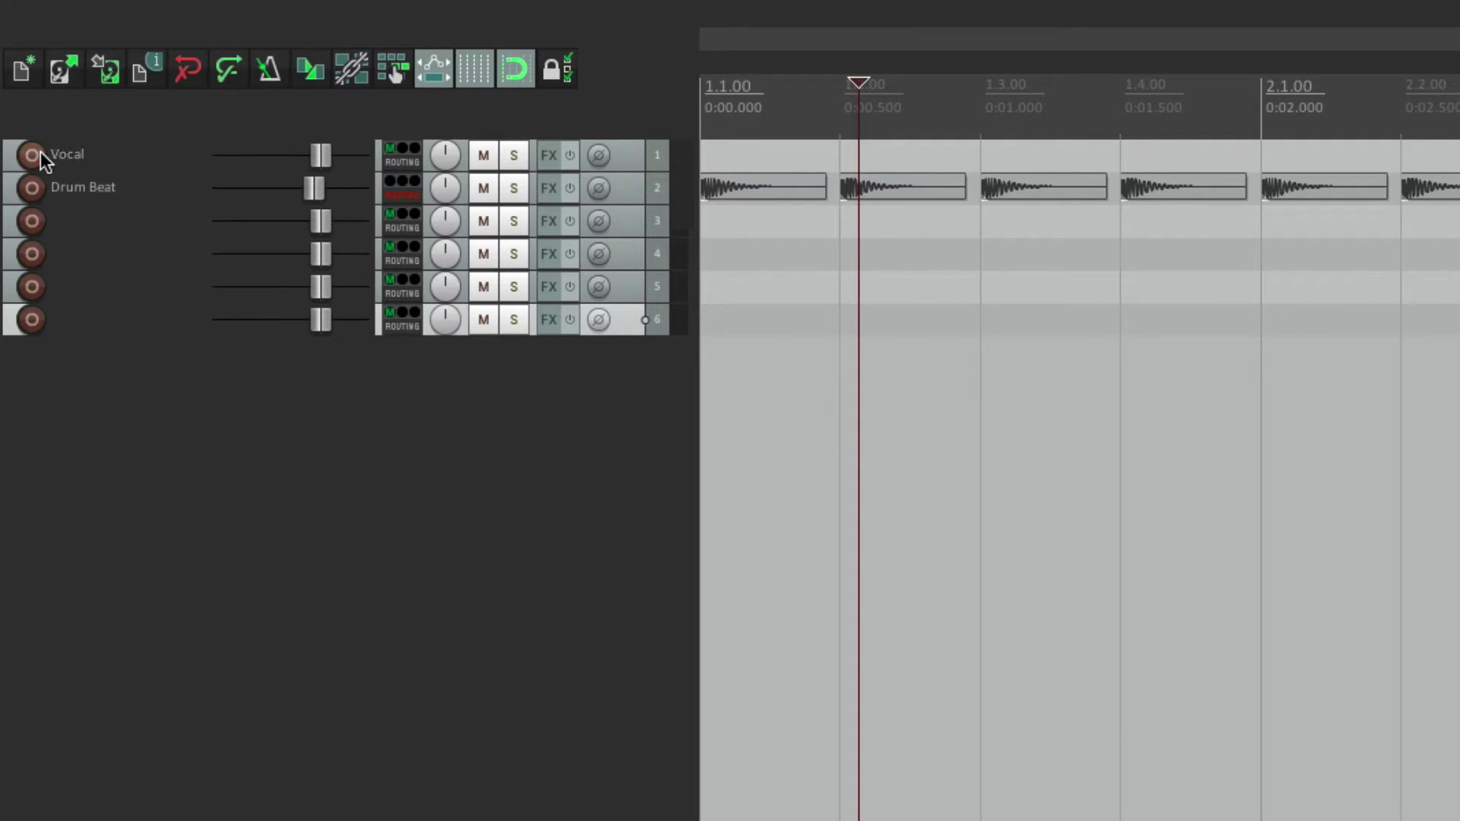
pyautogui.click(40, 152)
pyautogui.press('super+comma')
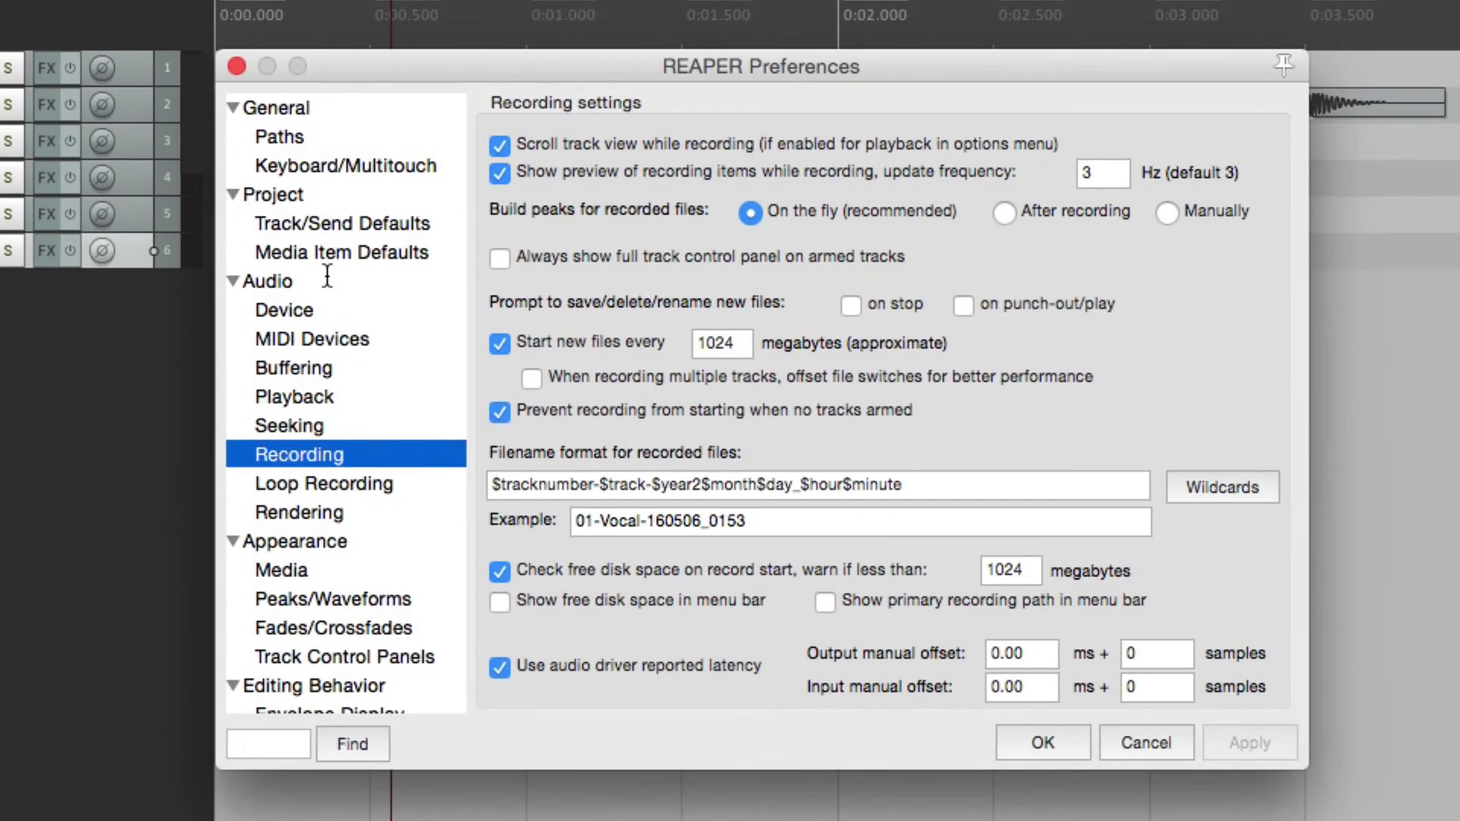
pyautogui.click(499, 257)
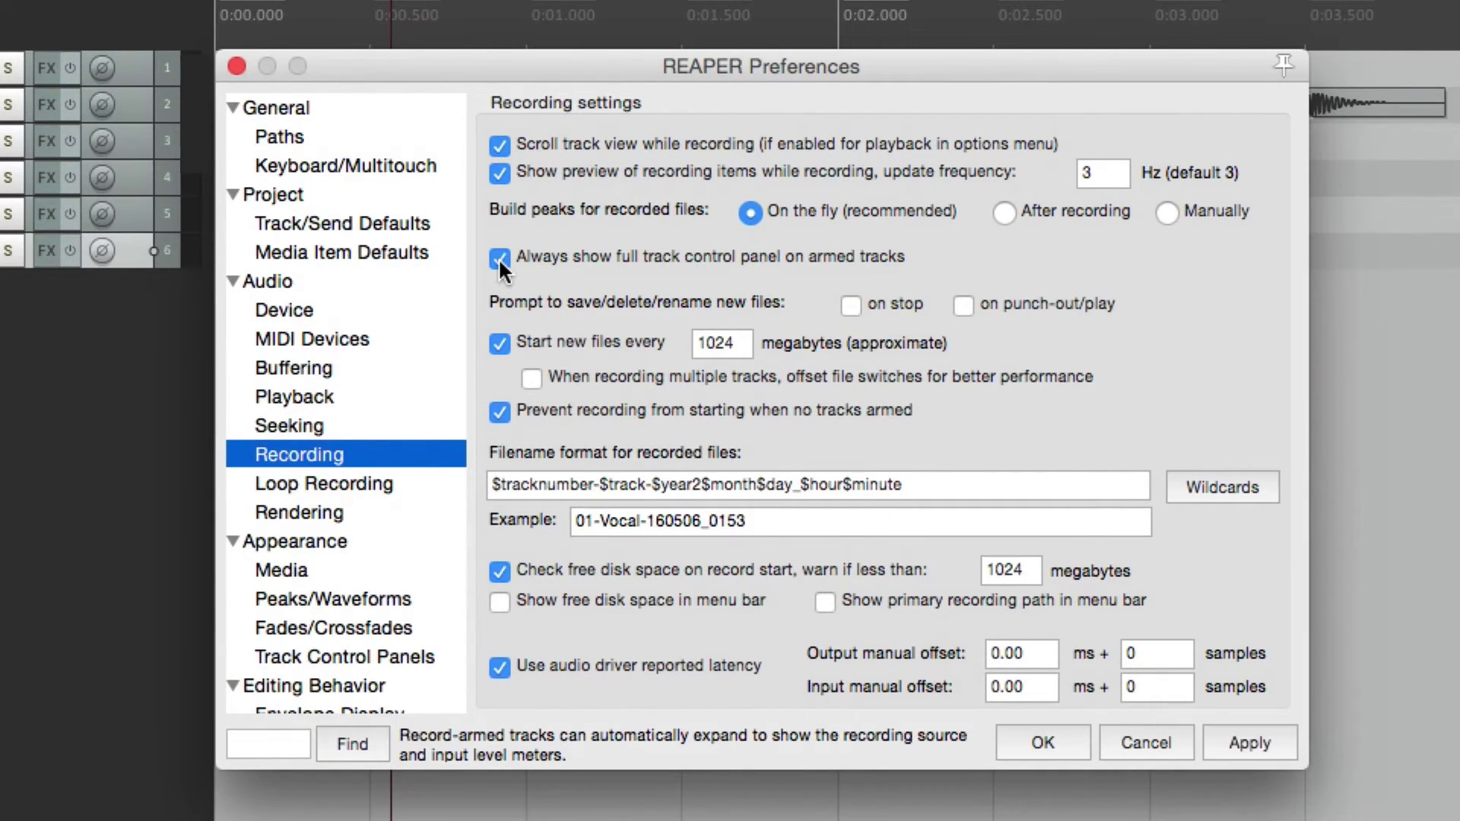
pyautogui.click(1032, 749)
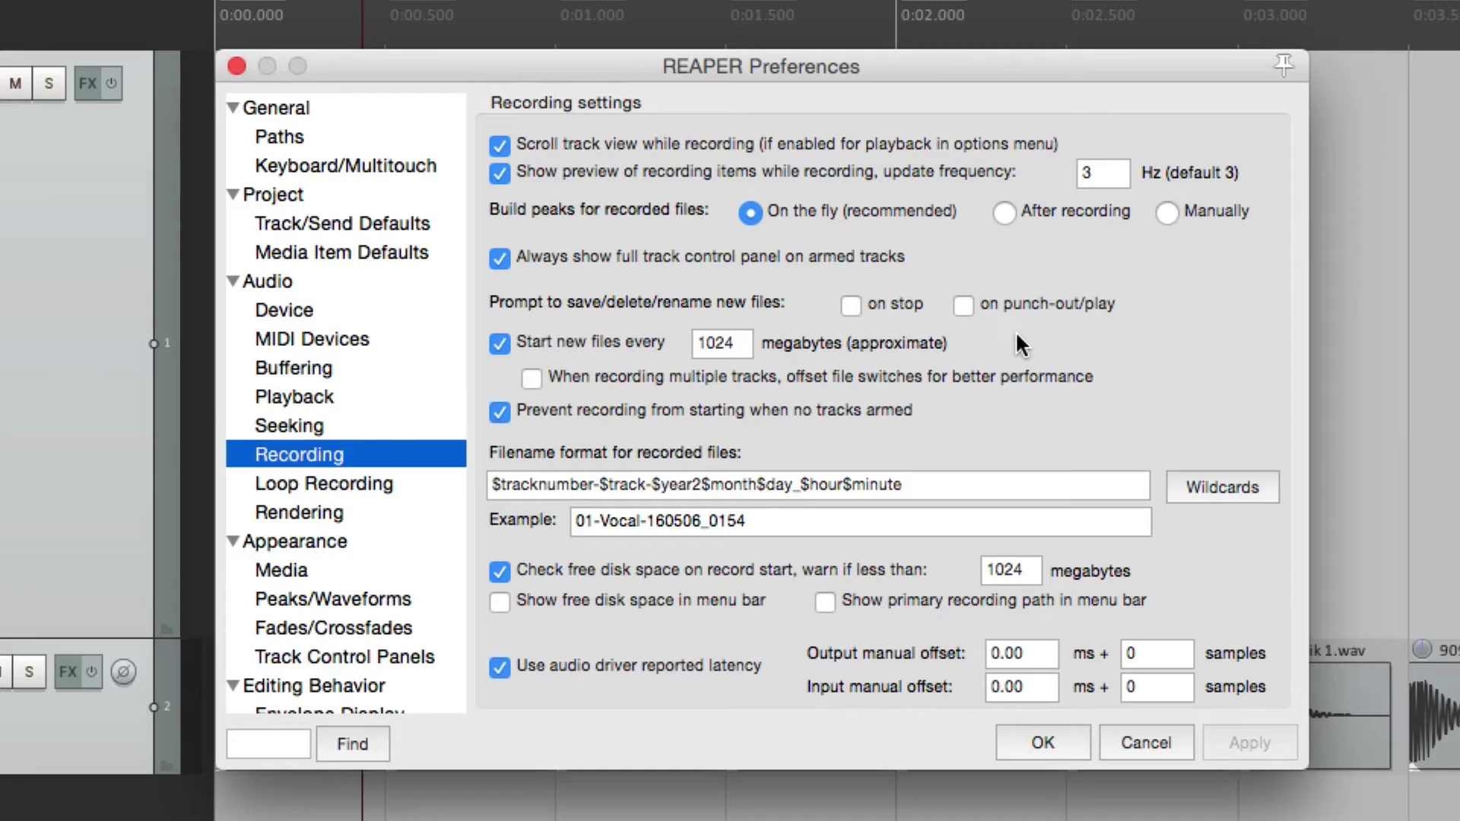
# Step: Enable the save/delete prompt on stop and record a short take
pyautogui.click(851, 304)
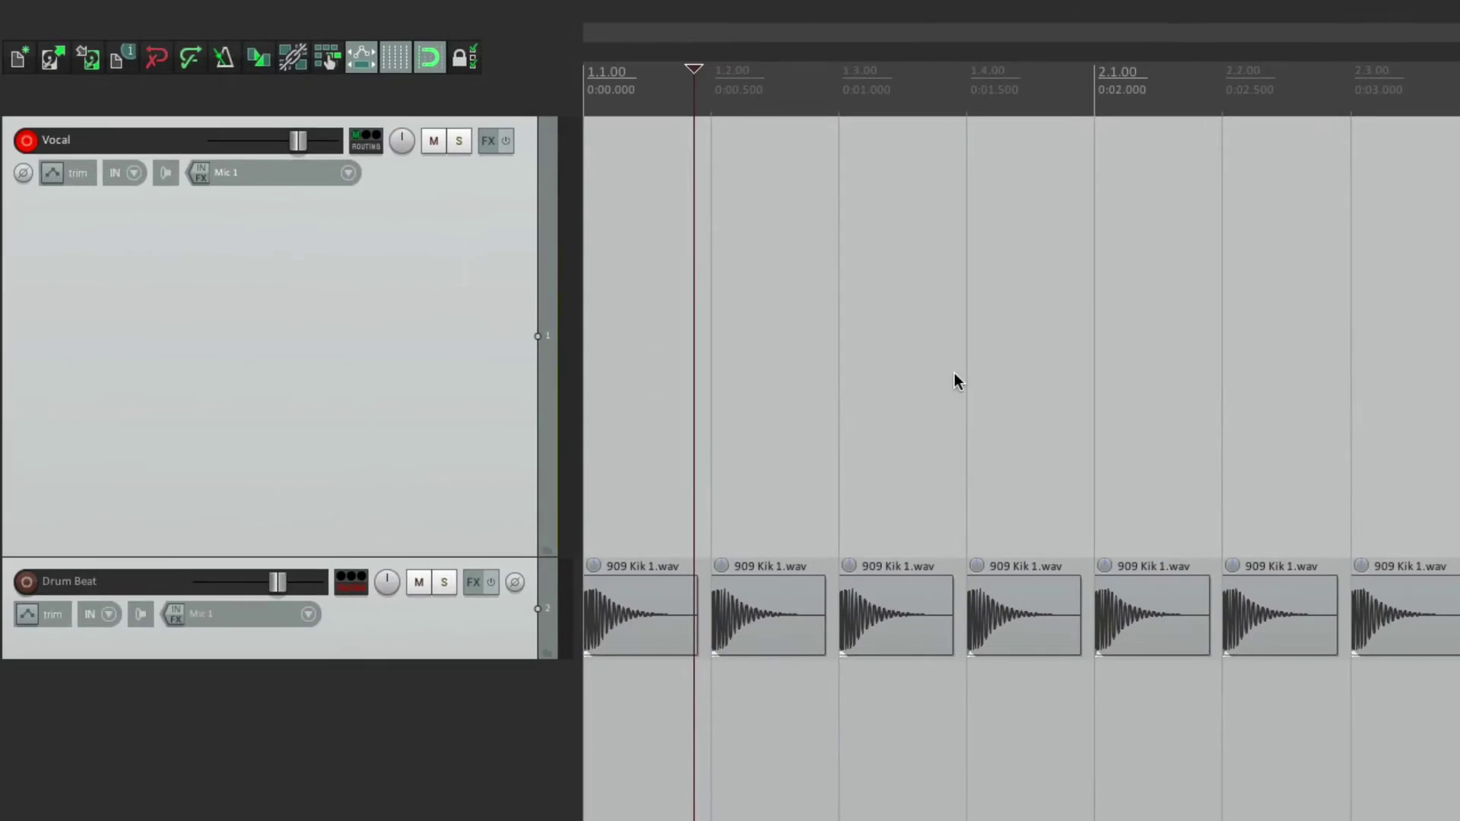
pyautogui.hotkey('ctrl', 'r')
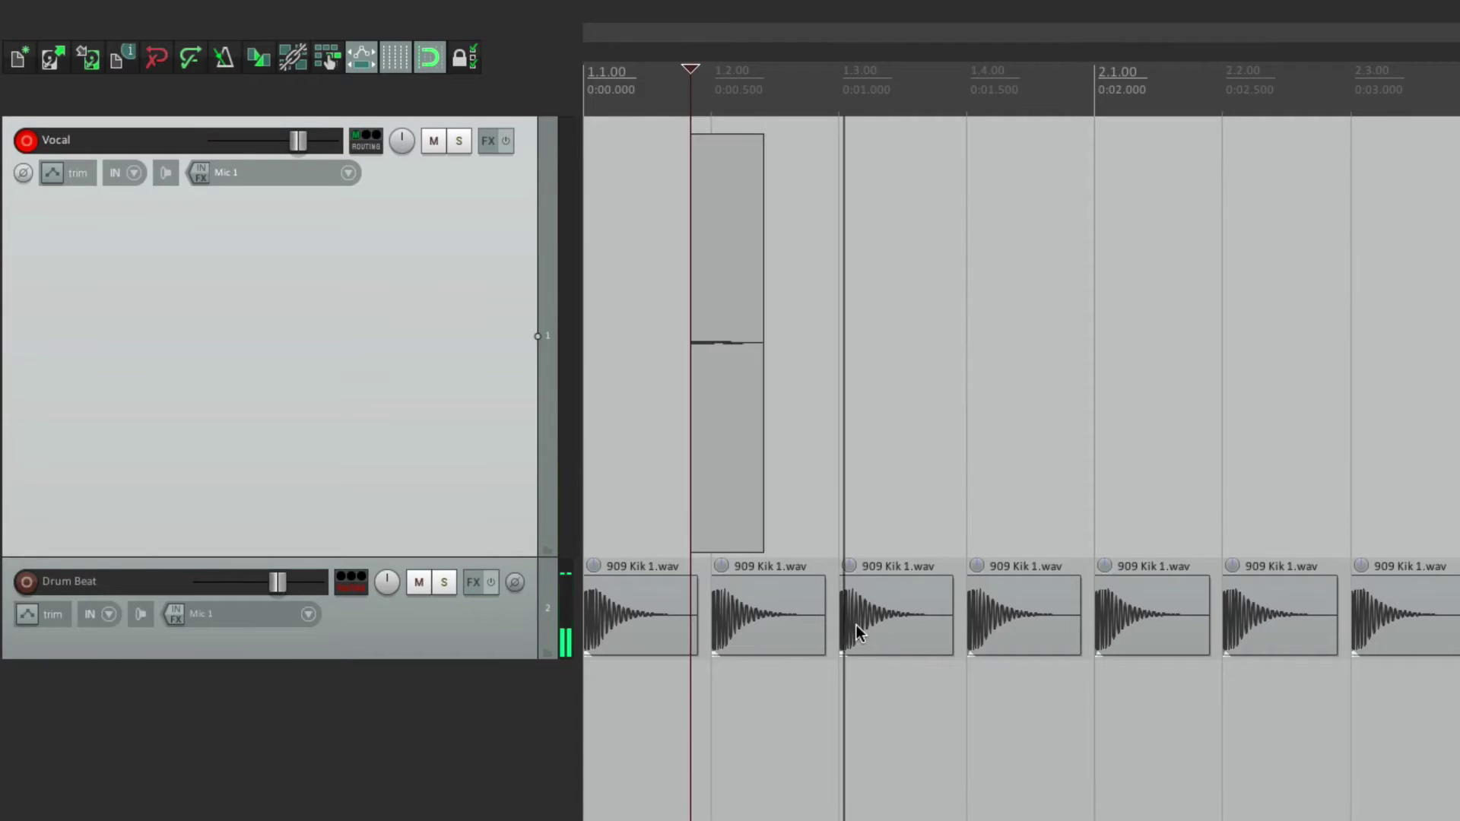
pyautogui.press('space')
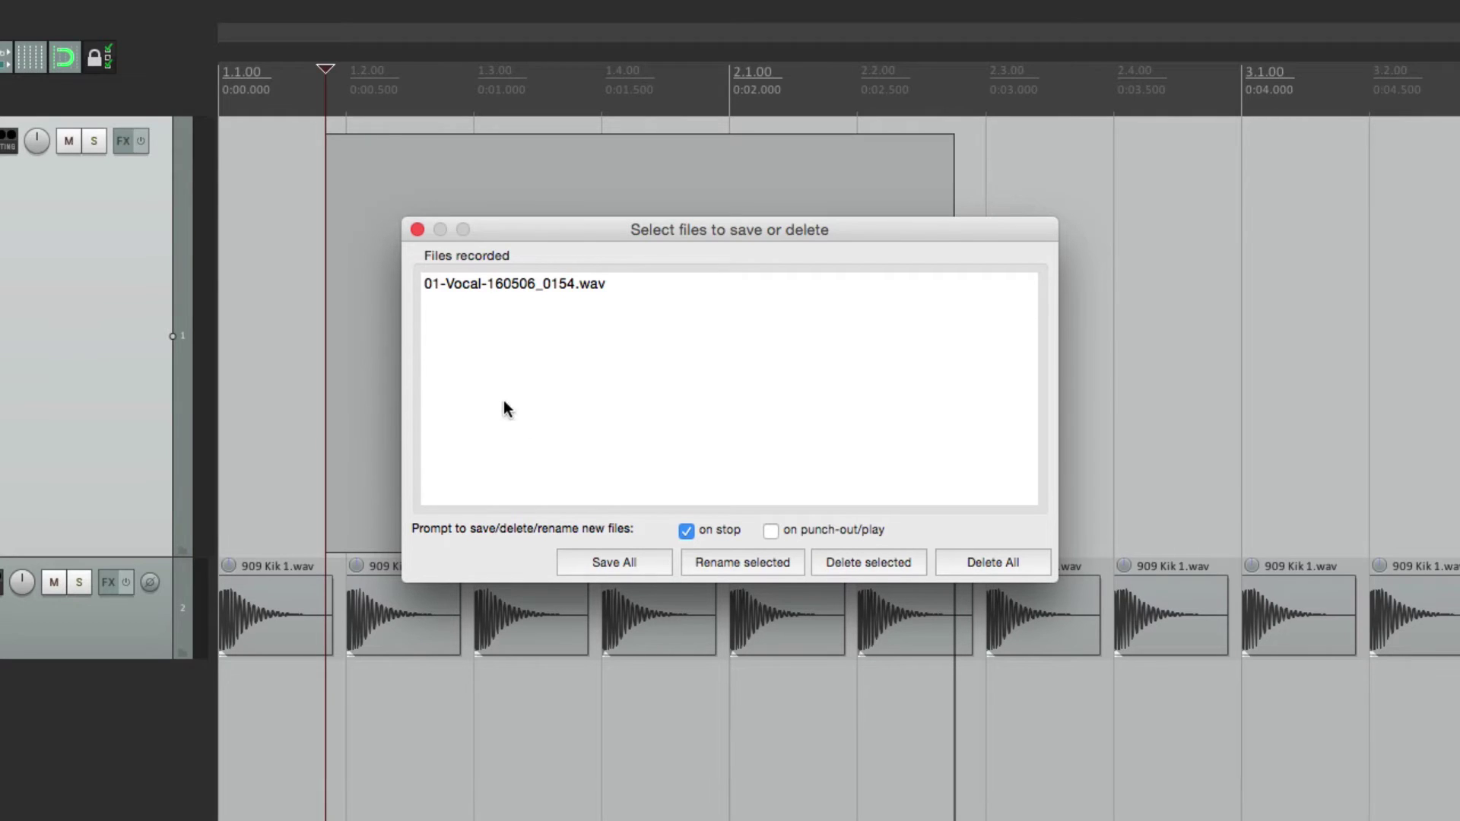
# Step: Rename the new recording to 'Good Vocal', then delete all new files
pyautogui.click(611, 288)
pyautogui.click(734, 563)
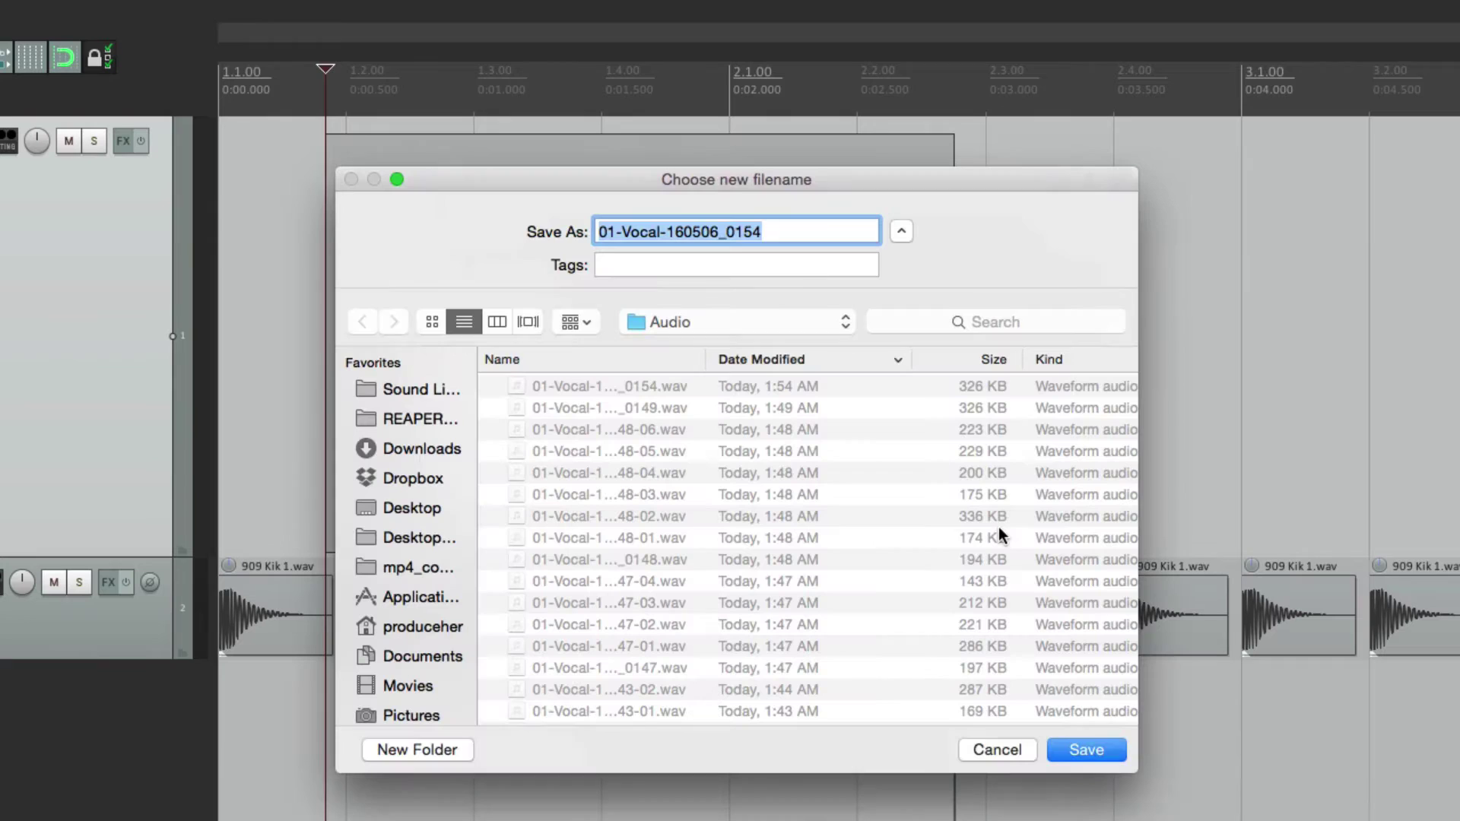
pyautogui.write('Good Vocal')
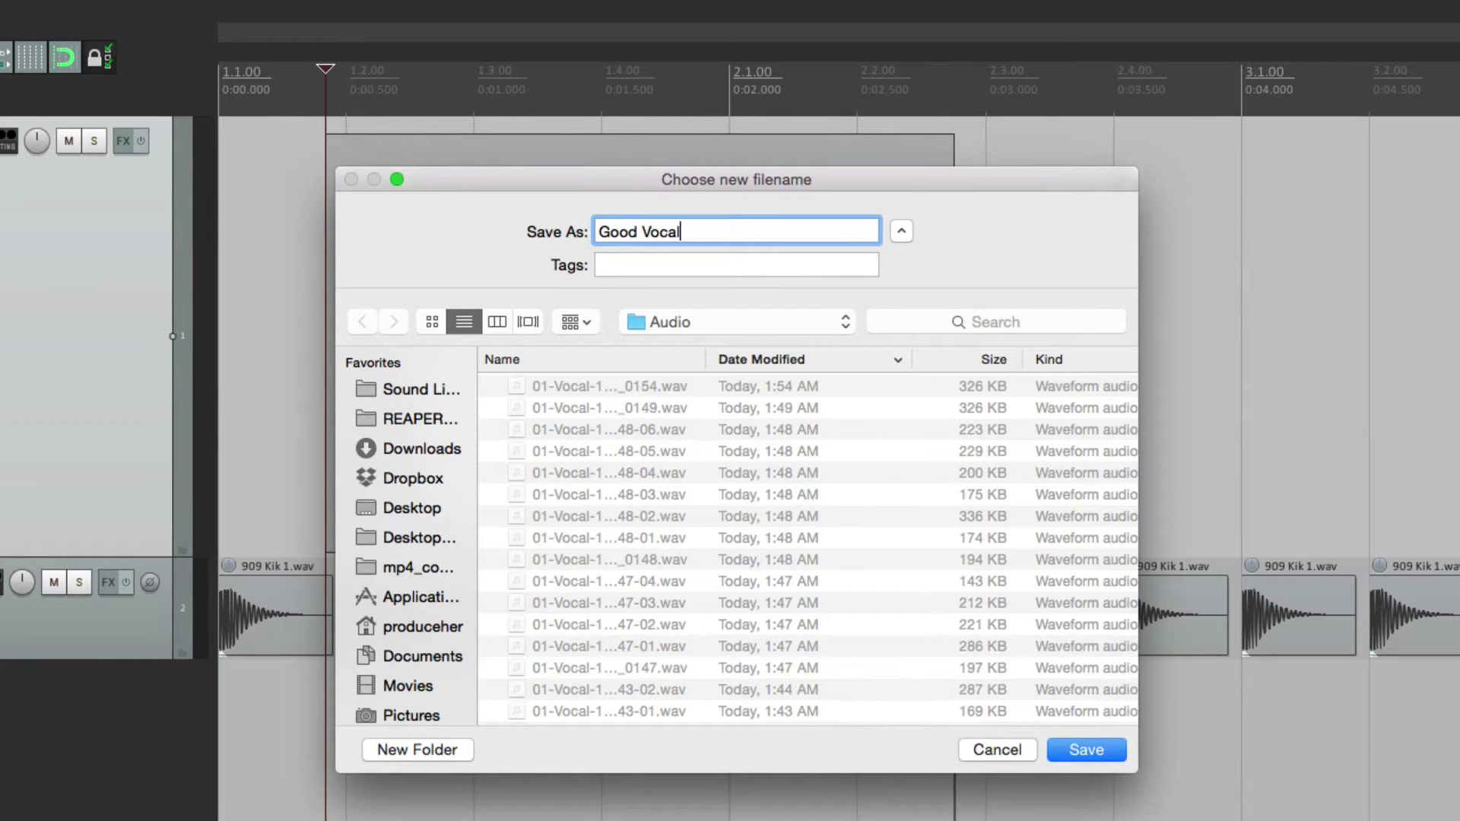
pyautogui.press('Return')
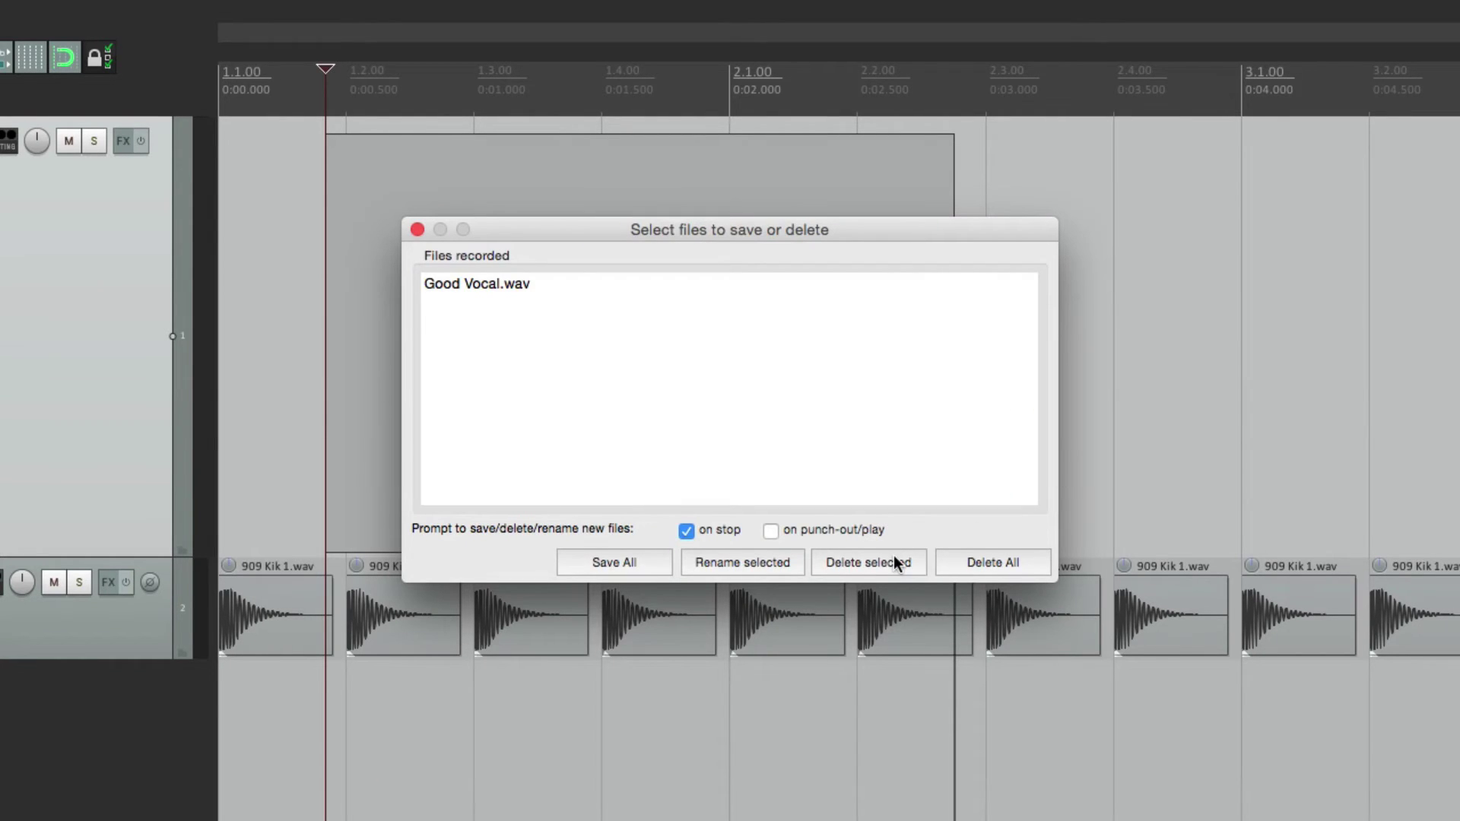
pyautogui.click(970, 562)
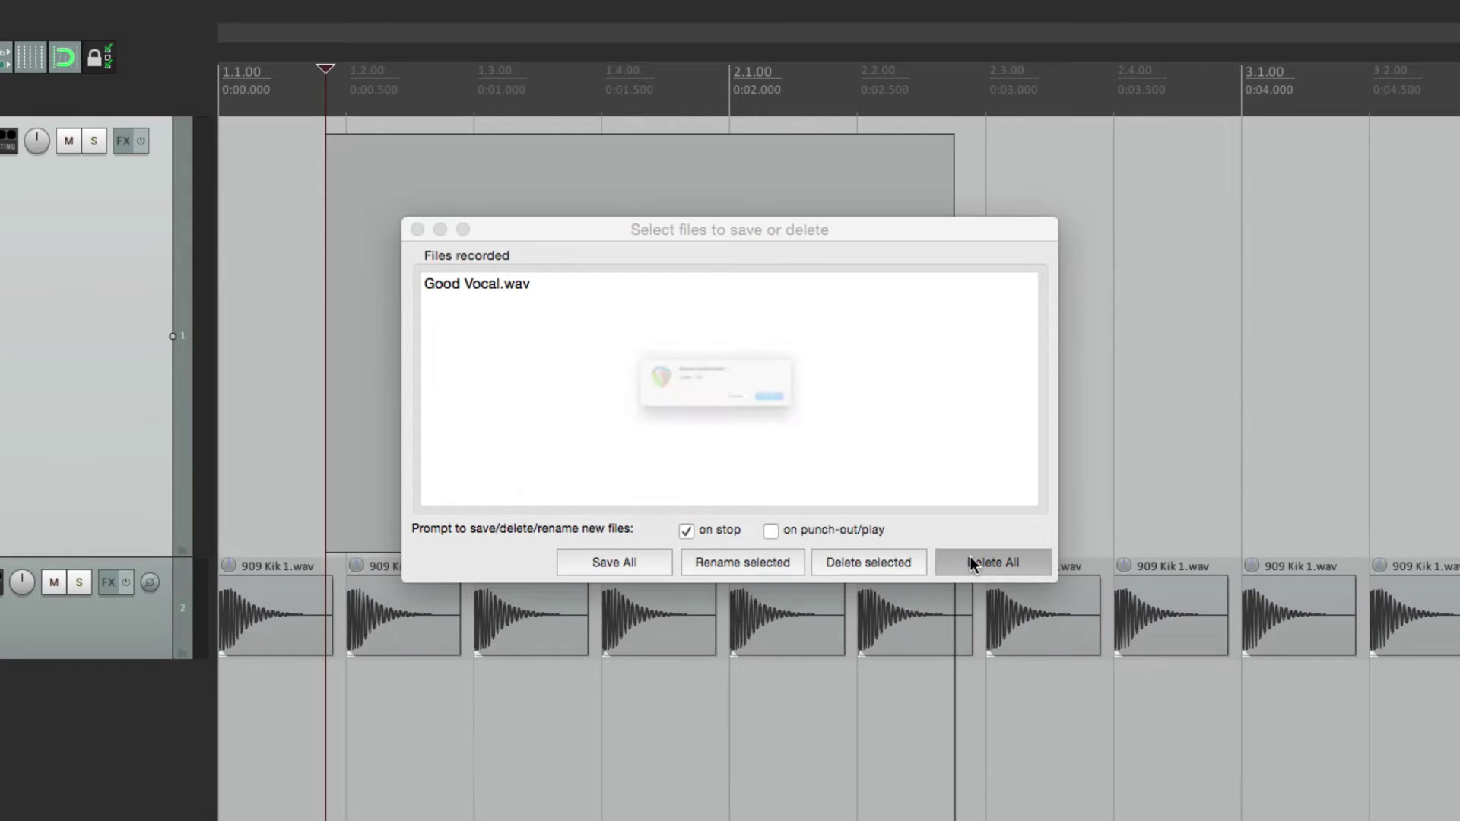
pyautogui.click(867, 429)
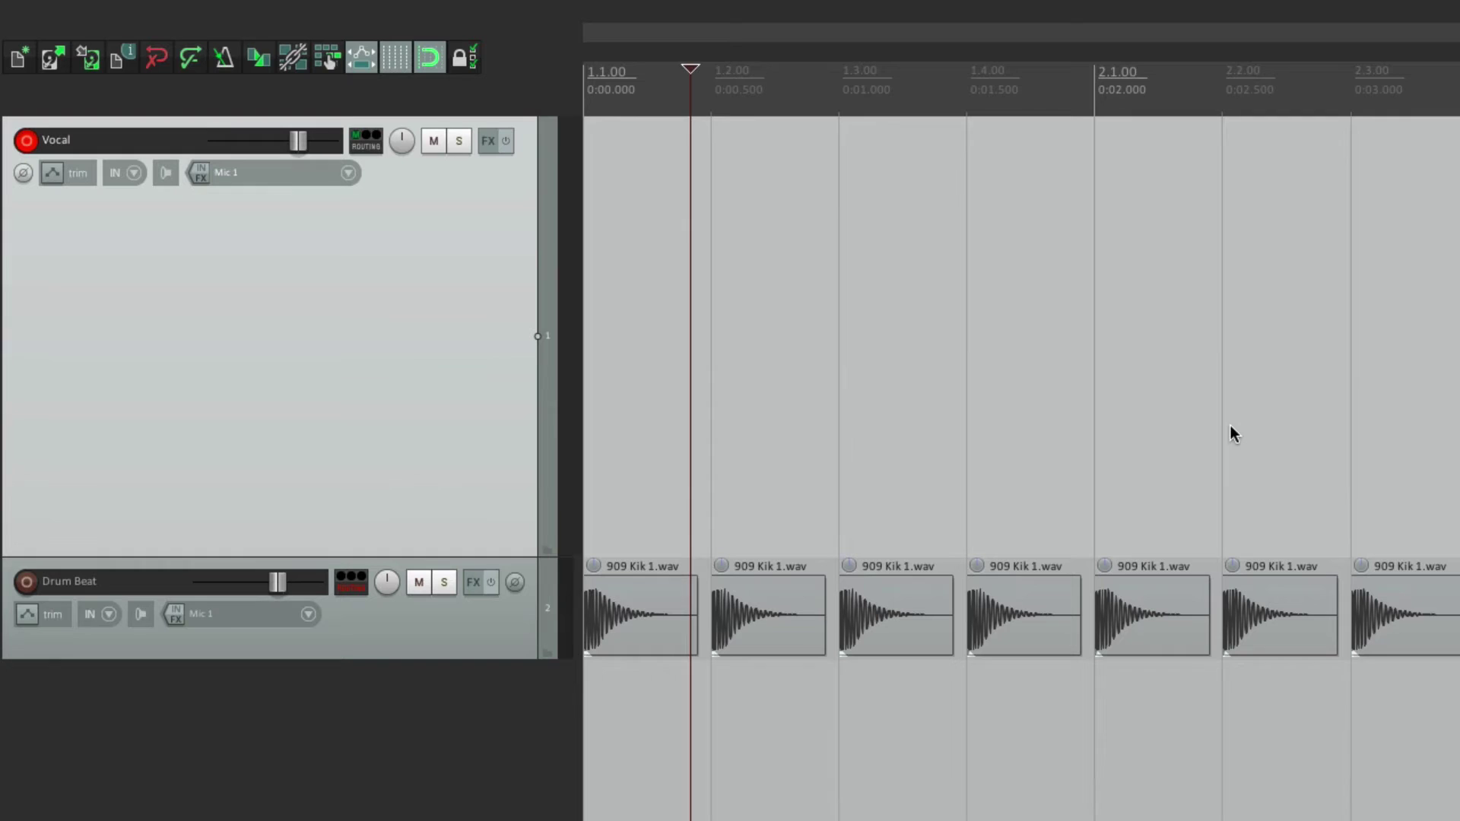
# Step: Untick the 'on stop' prompt, record and punch out a take, then discard it with Delete All
pyautogui.press('super+comma')
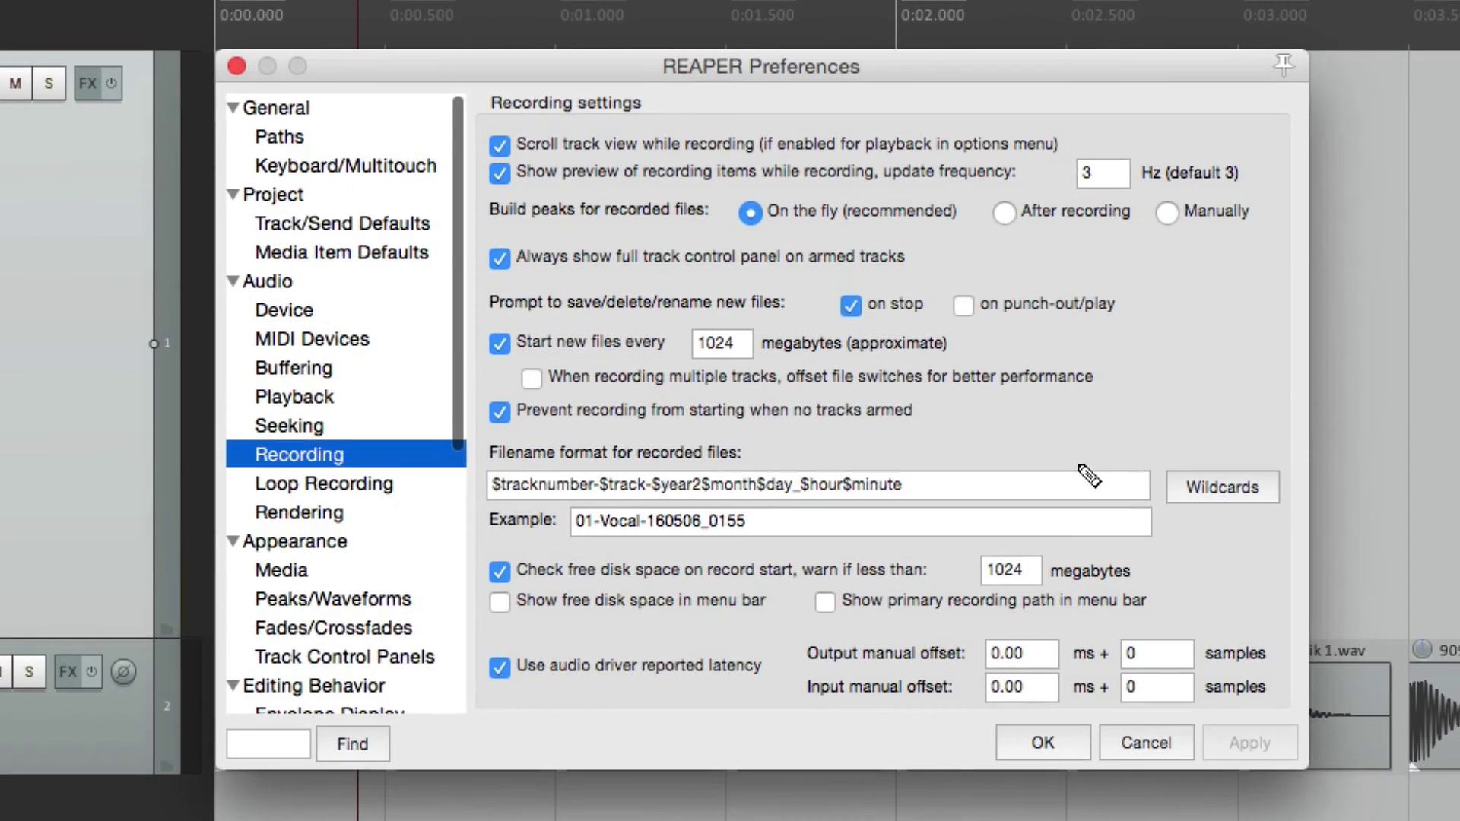
pyautogui.click(850, 306)
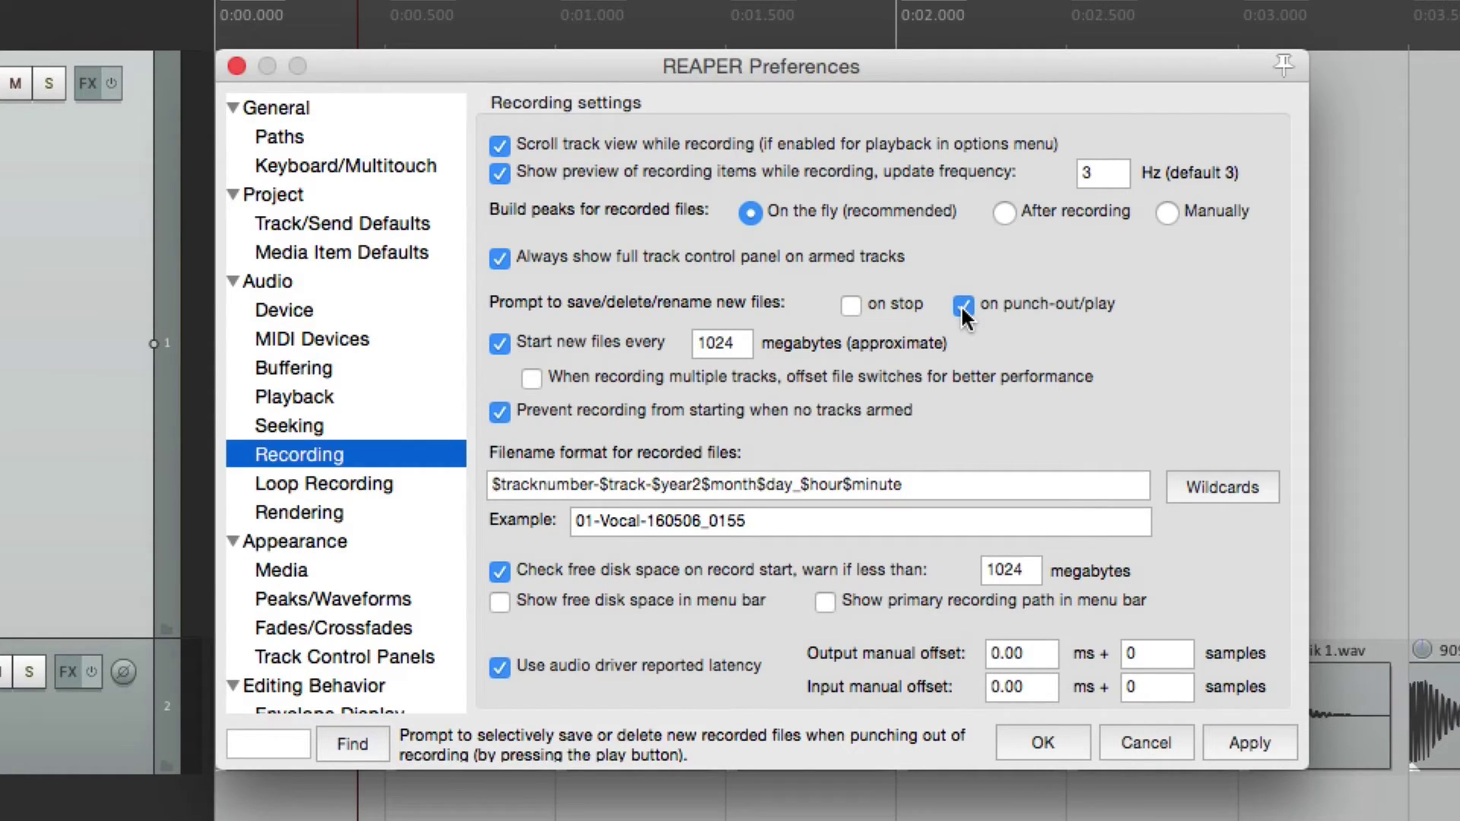
pyautogui.click(1064, 742)
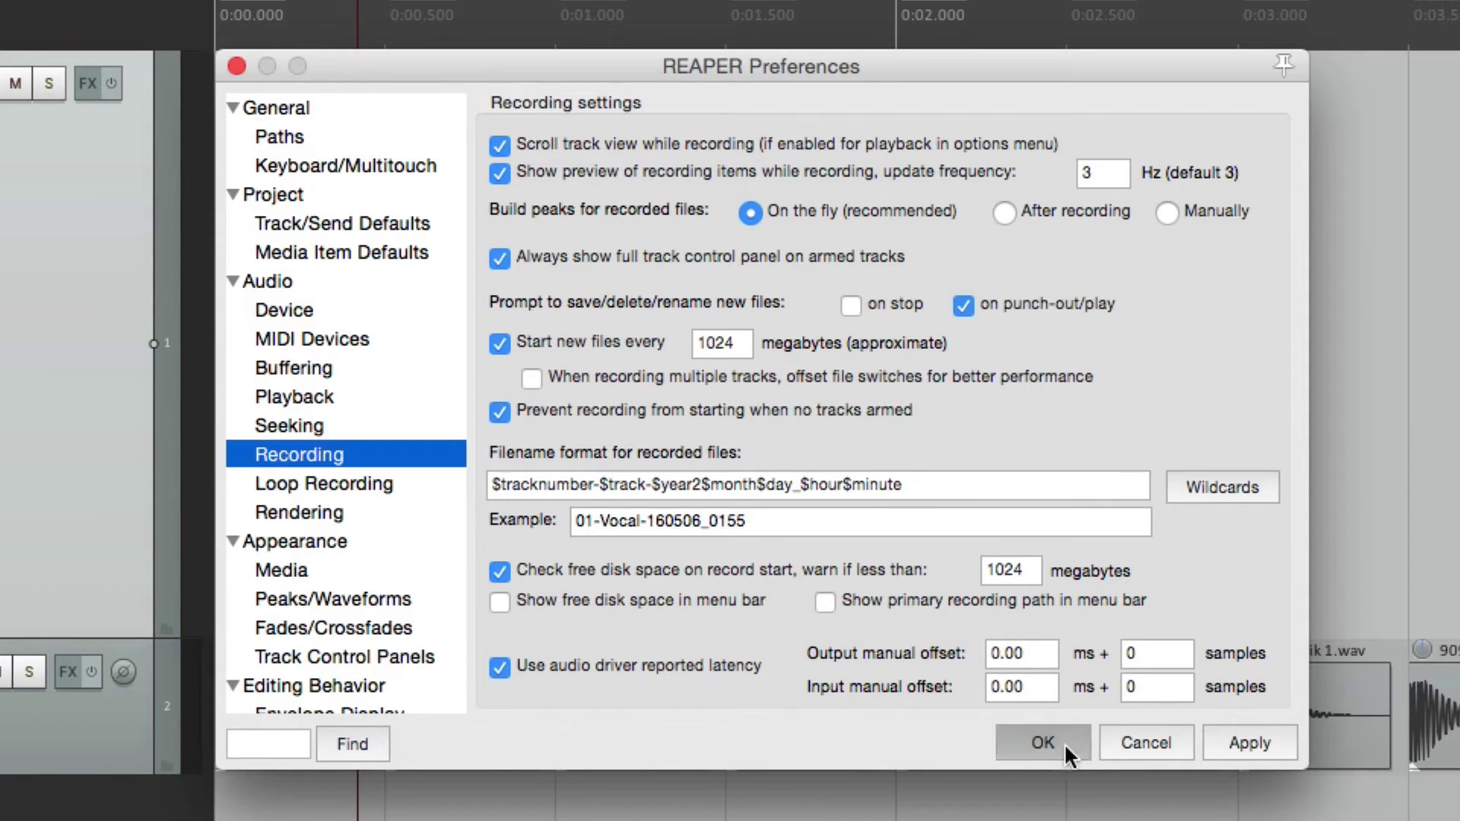
pyautogui.hotkey('ctrl', 'r')
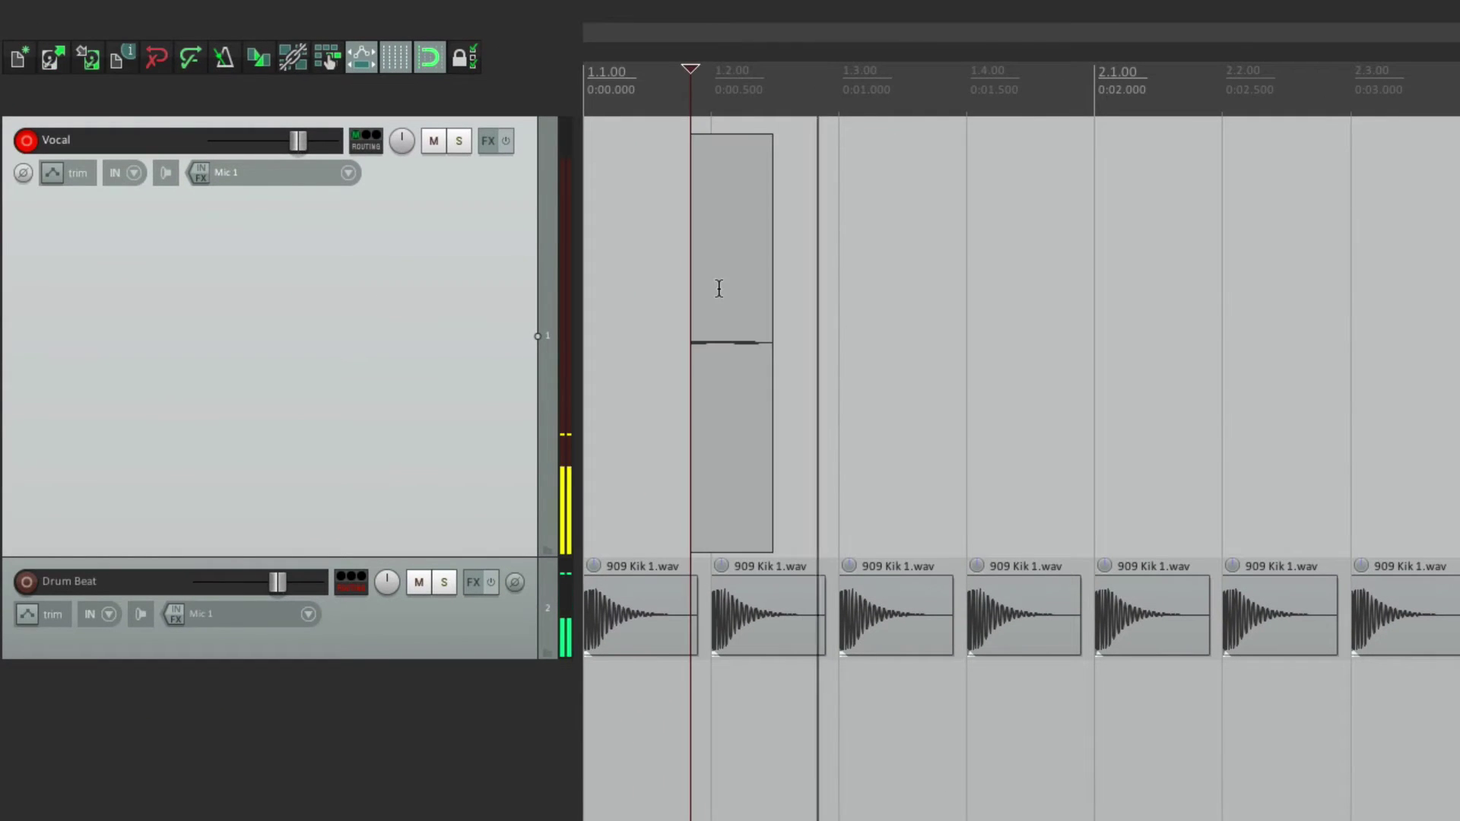
pyautogui.hotkey('ctrl', 'r')
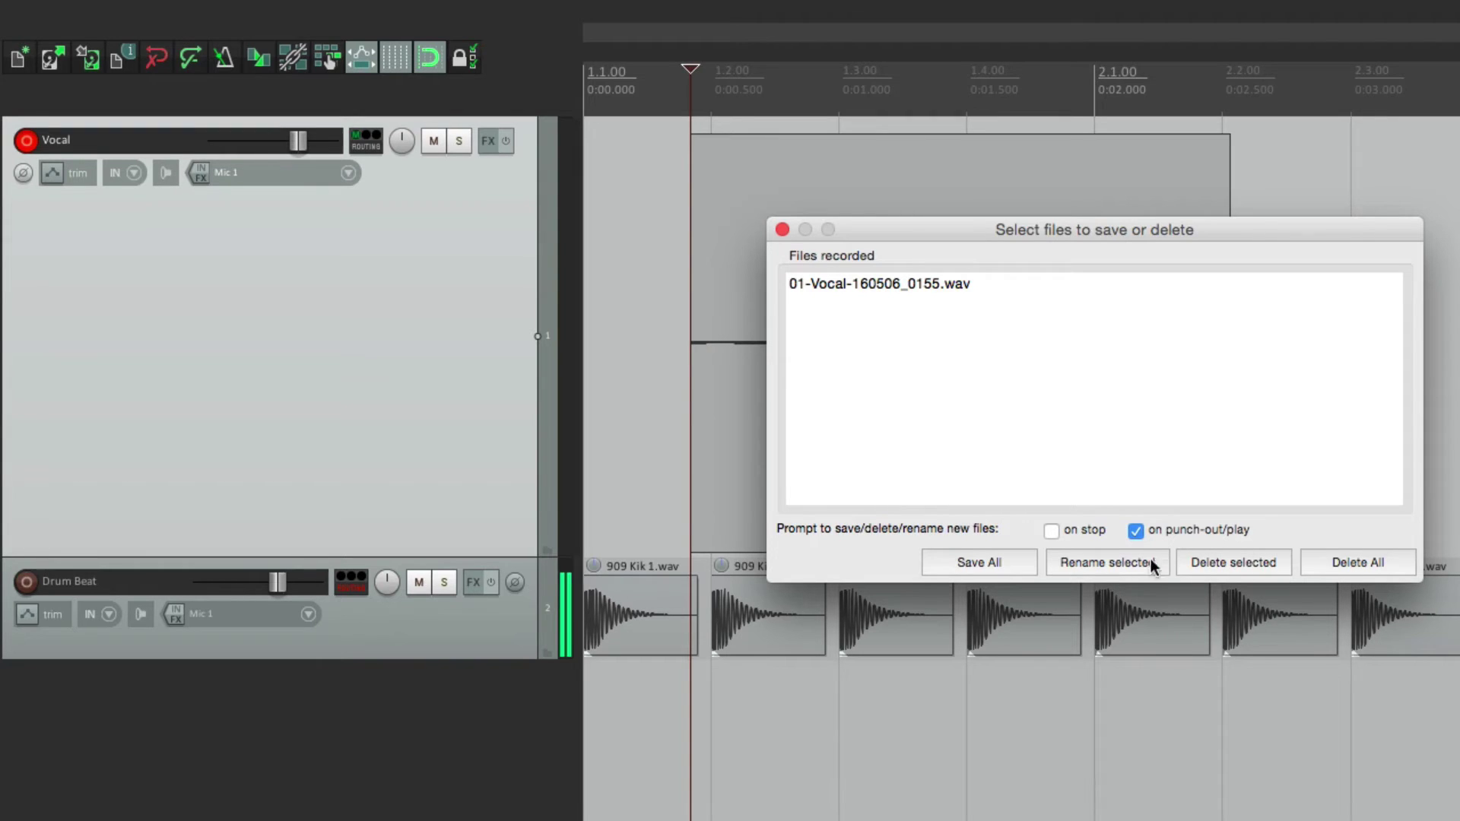
pyautogui.click(1357, 563)
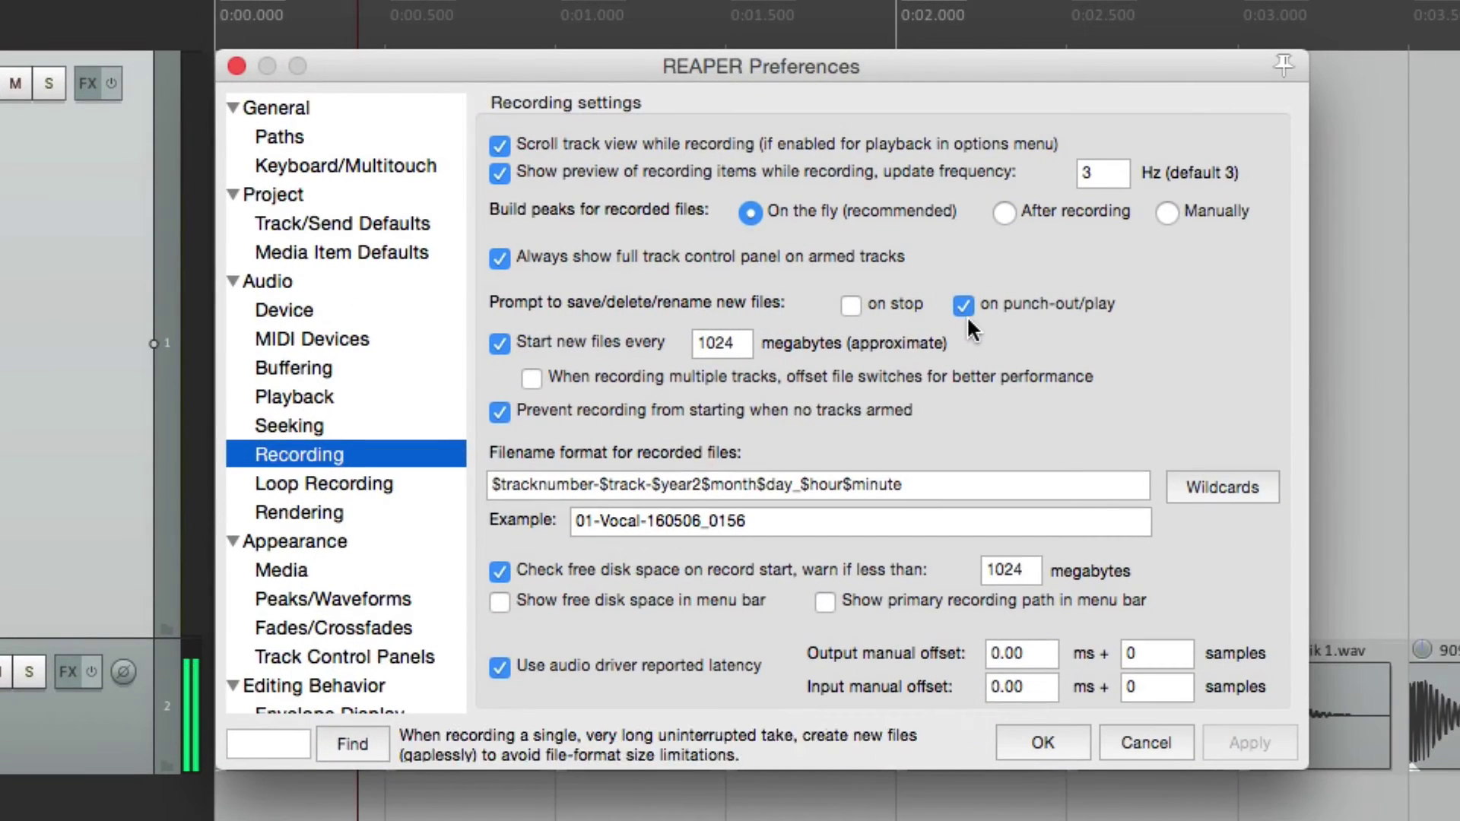
# Step: Untick 'on punch-out/play' so REAPER never prompts to save, delete or rename new recordings
pyautogui.click(962, 305)
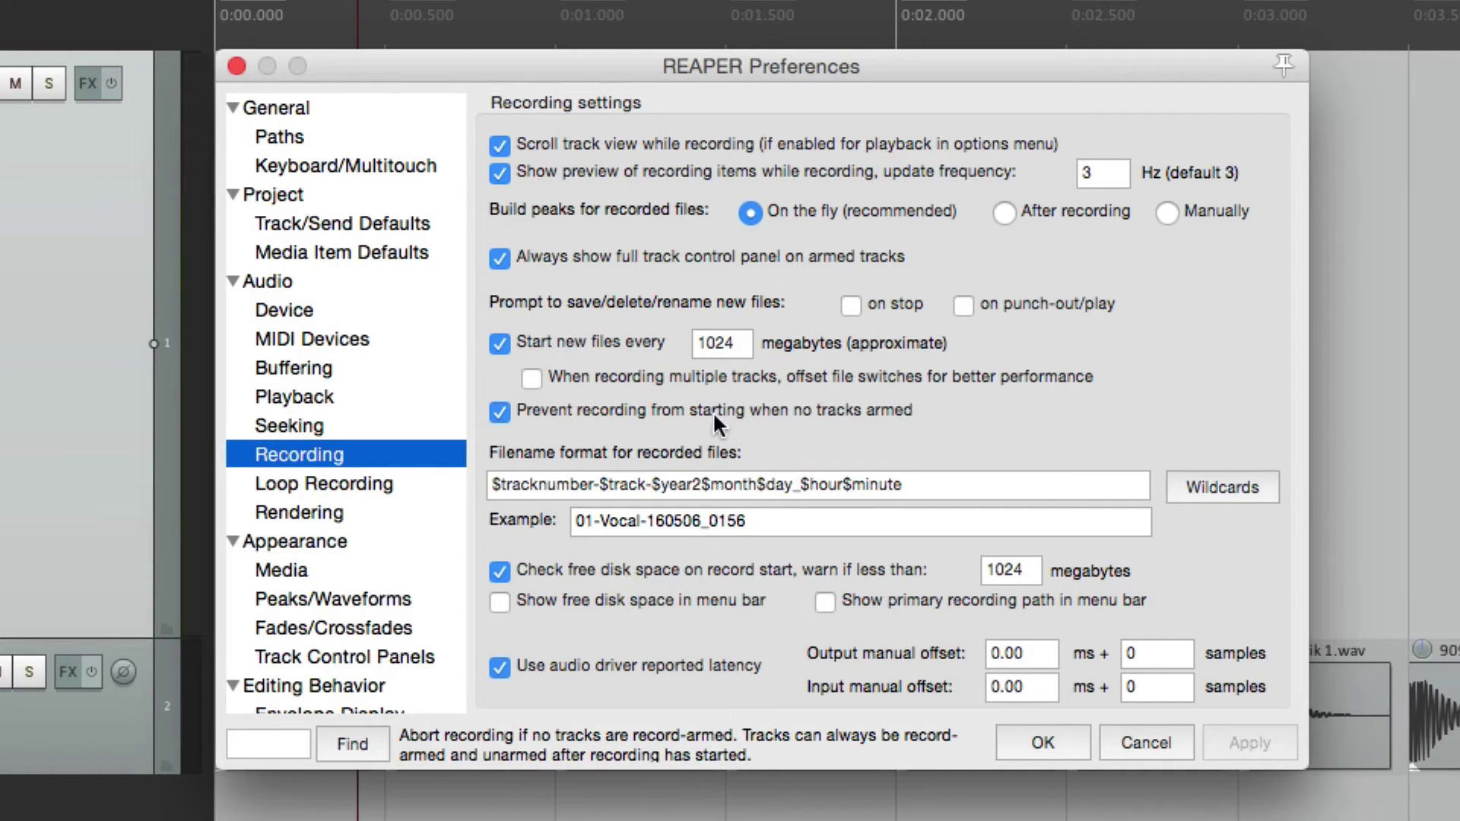
# Step: Untick 'Prevent recording when no tracks armed', record with Vocal disarmed, then re-tick the option
pyautogui.click(499, 412)
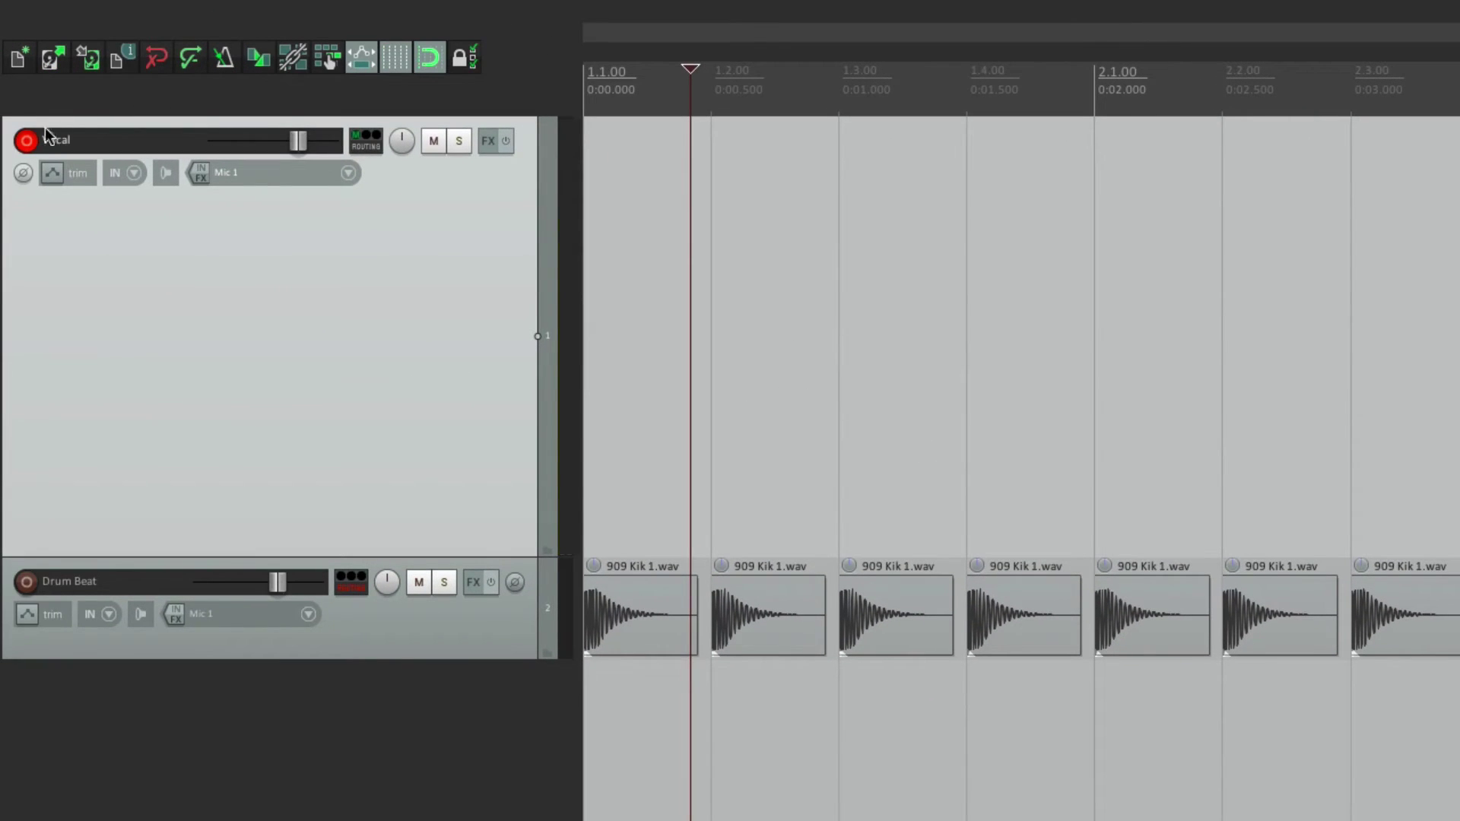
pyautogui.click(26, 140)
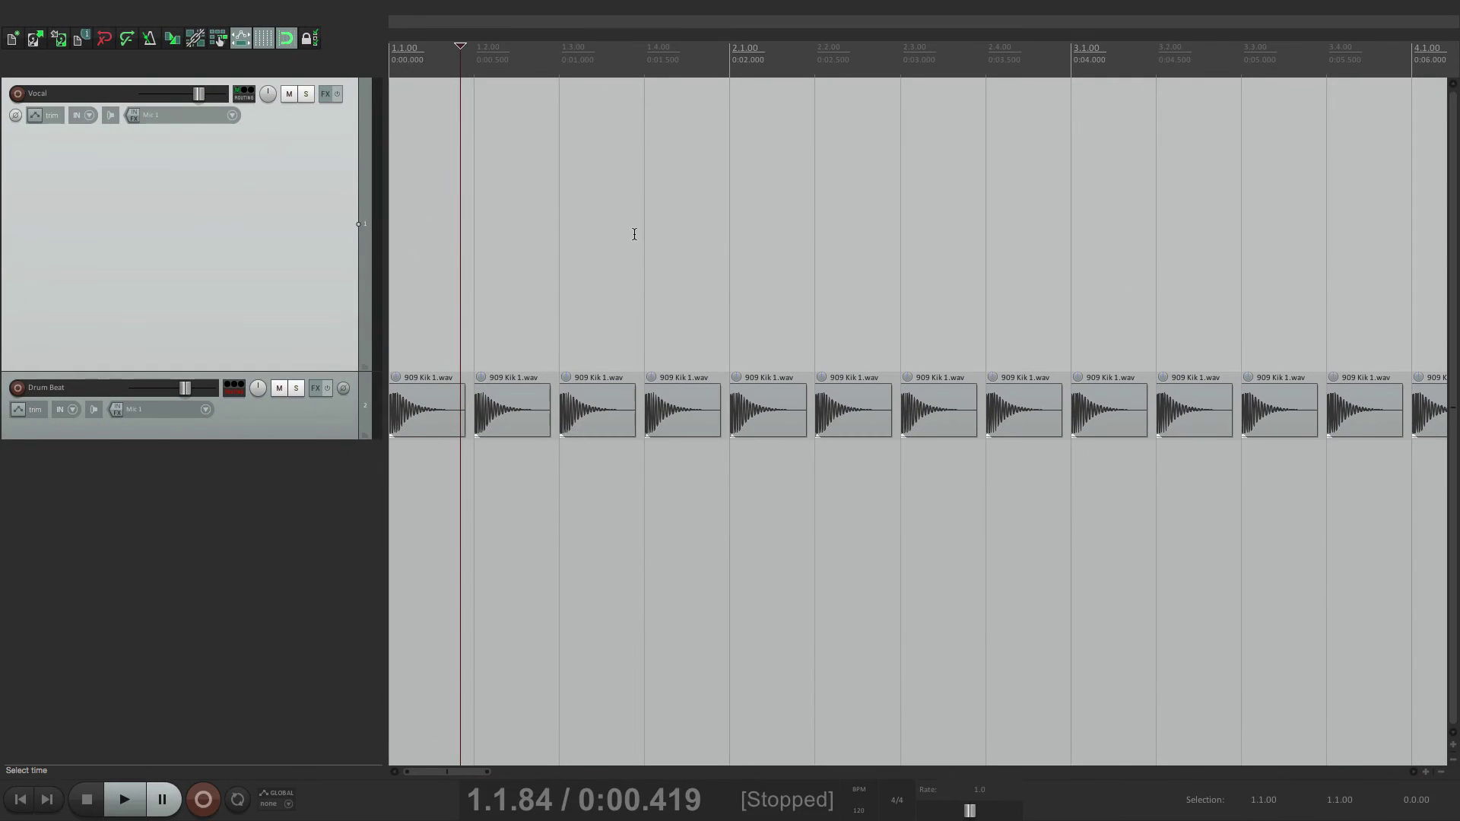
pyautogui.hotkey('ctrl', 'r')
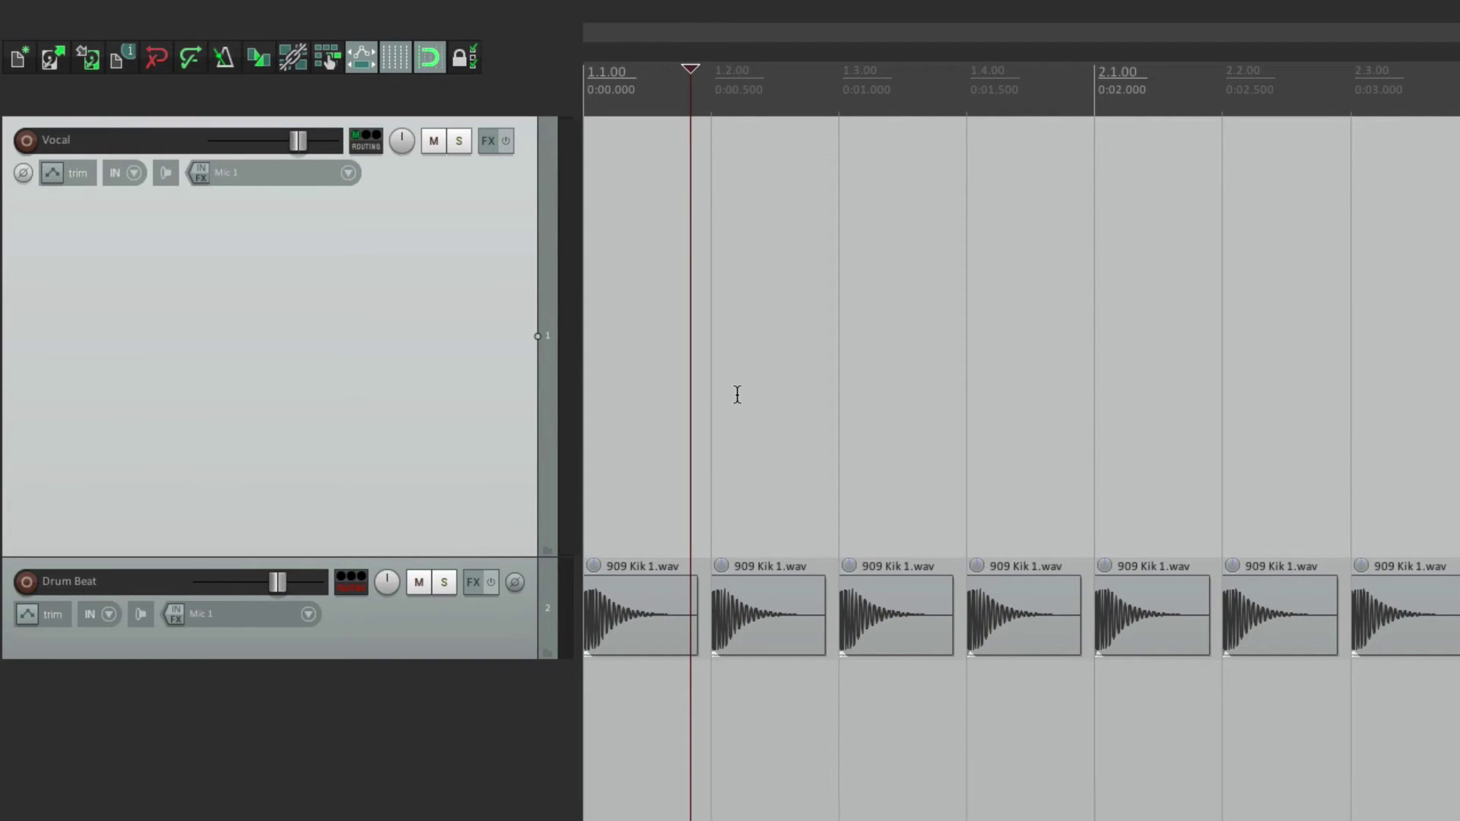
pyautogui.hotkey('ctrl', 'p')
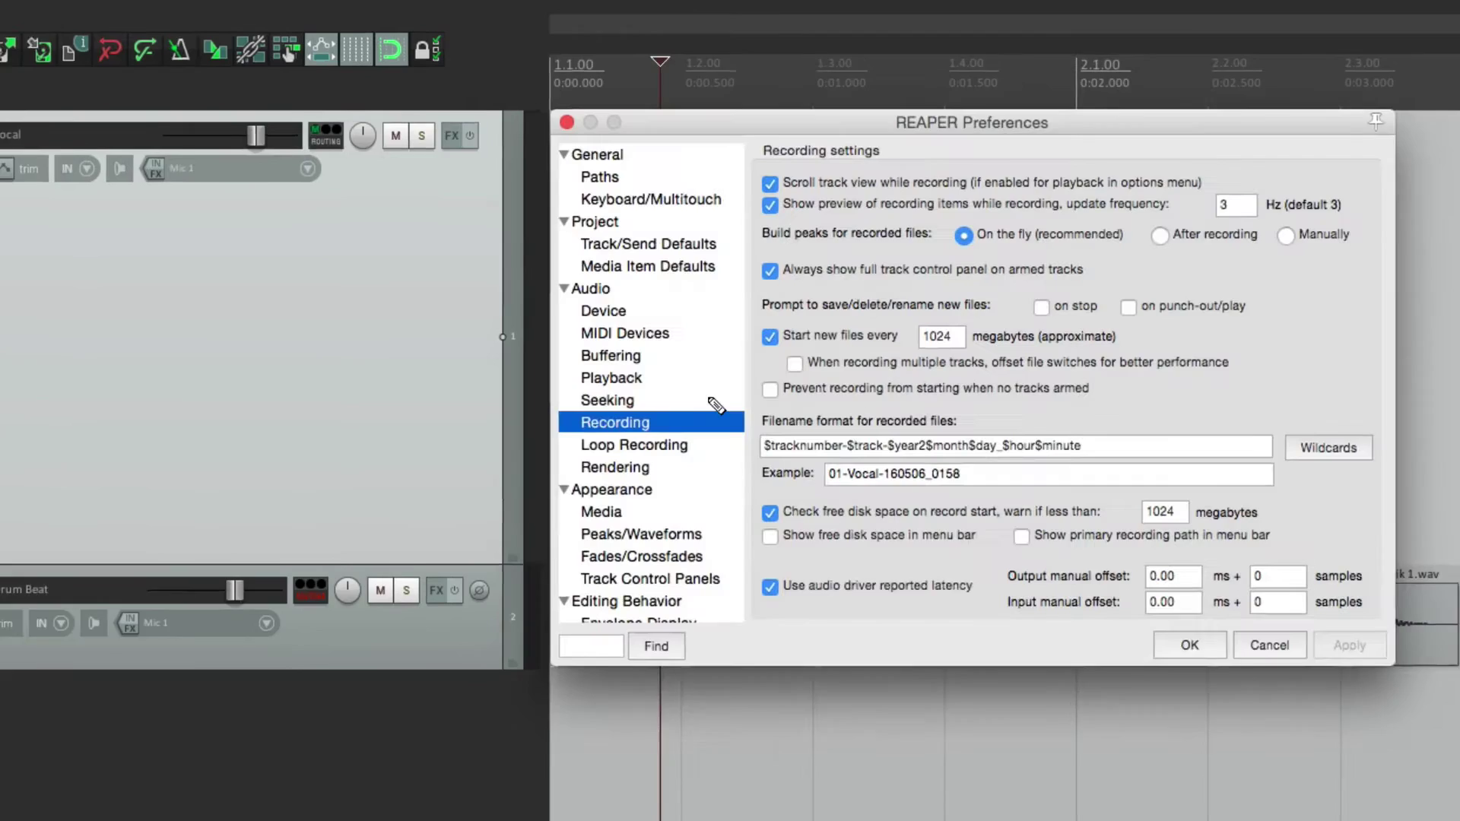
pyautogui.click(796, 387)
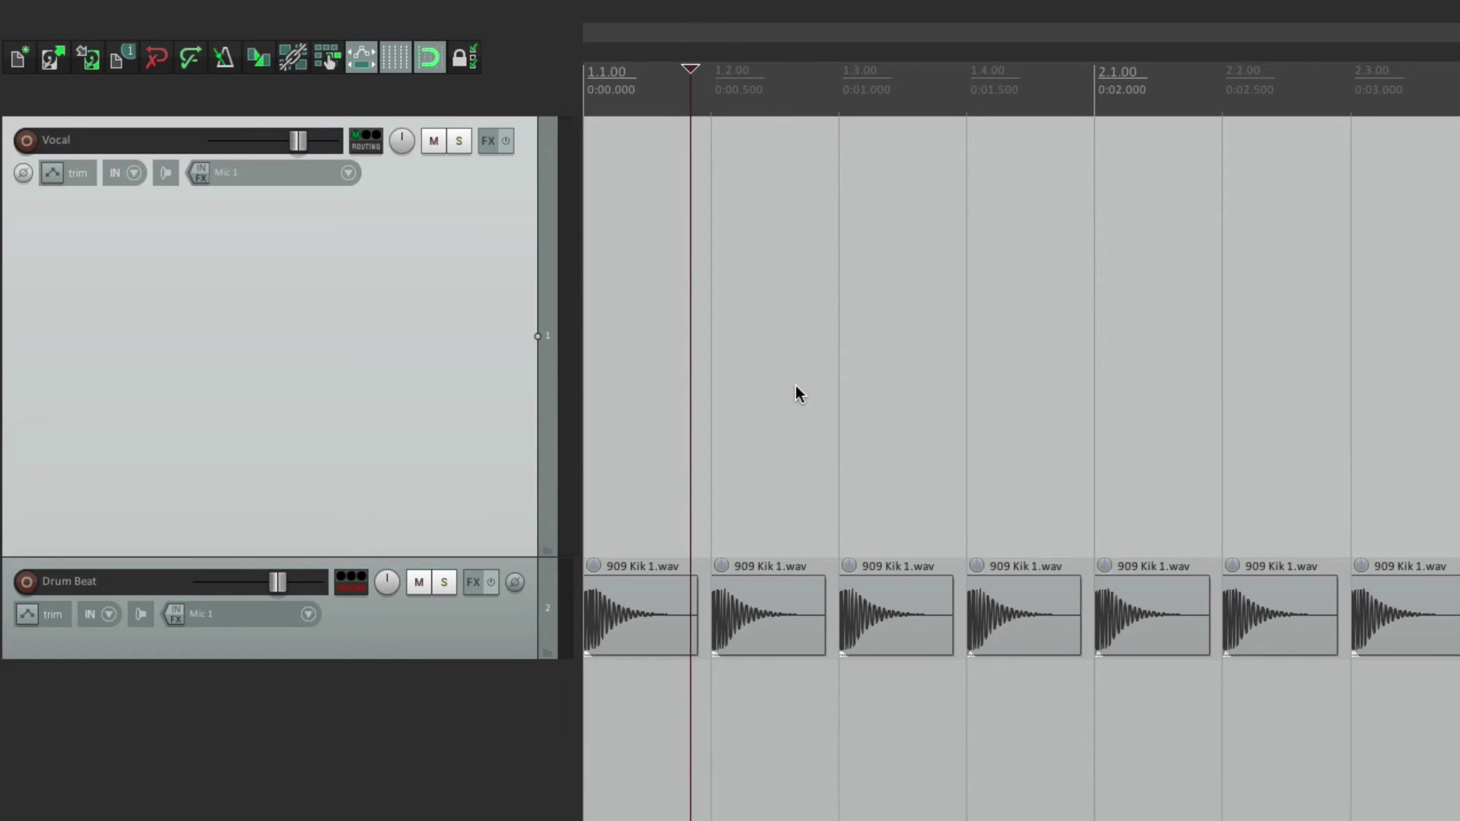
# Step: Trigger the no-armed-tracks Record Warning, then arm Vocal and record a short take
pyautogui.hotkey('ctrl', 'r')
pyautogui.click(26, 140)
pyautogui.hotkey('ctrl', 'r')
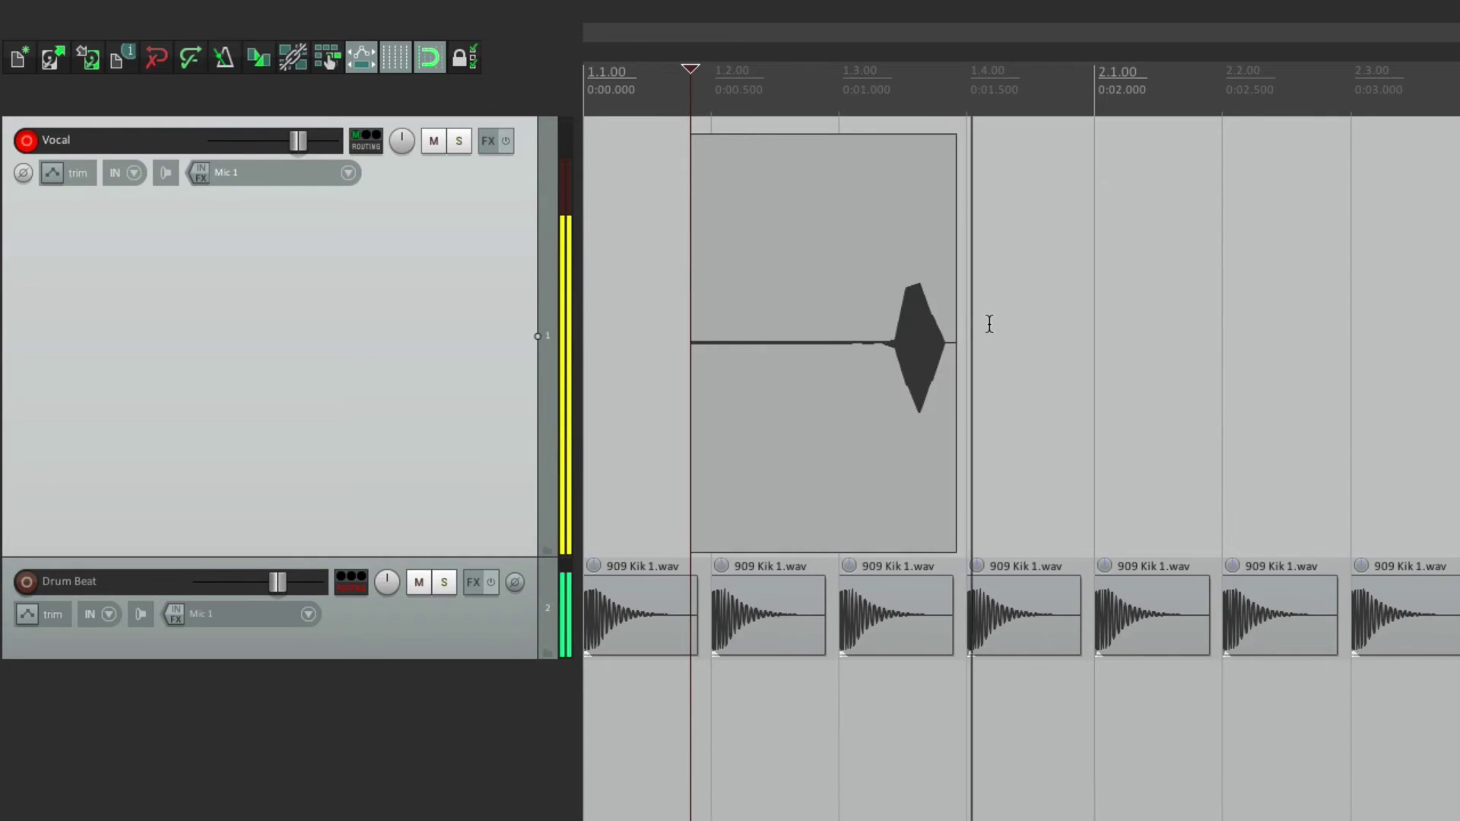
pyautogui.press('space')
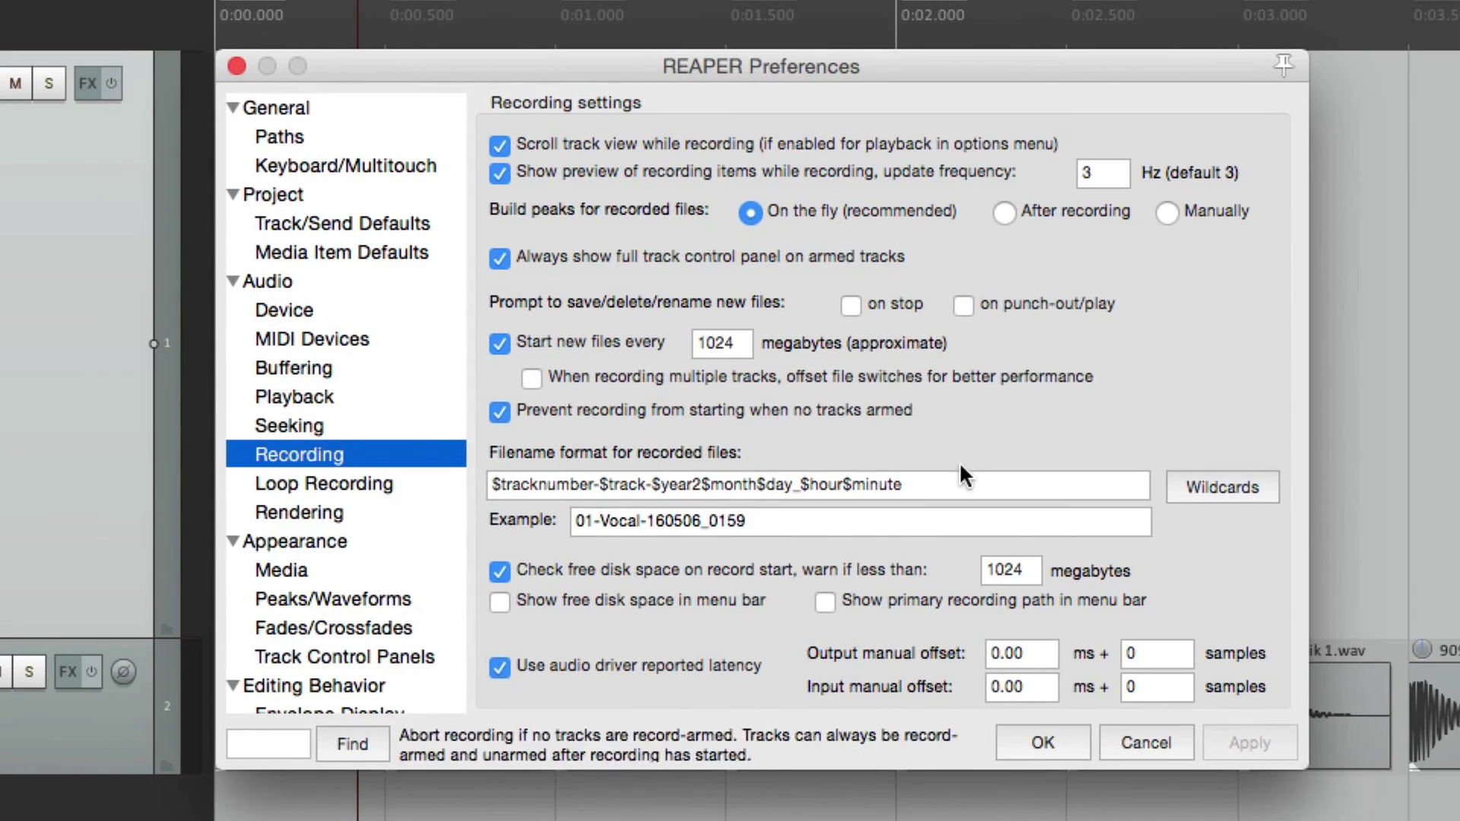
# Step: Replace the recorded-file name pattern with just the $track wildcard
pyautogui.click(946, 476)
pyautogui.press('super+a')
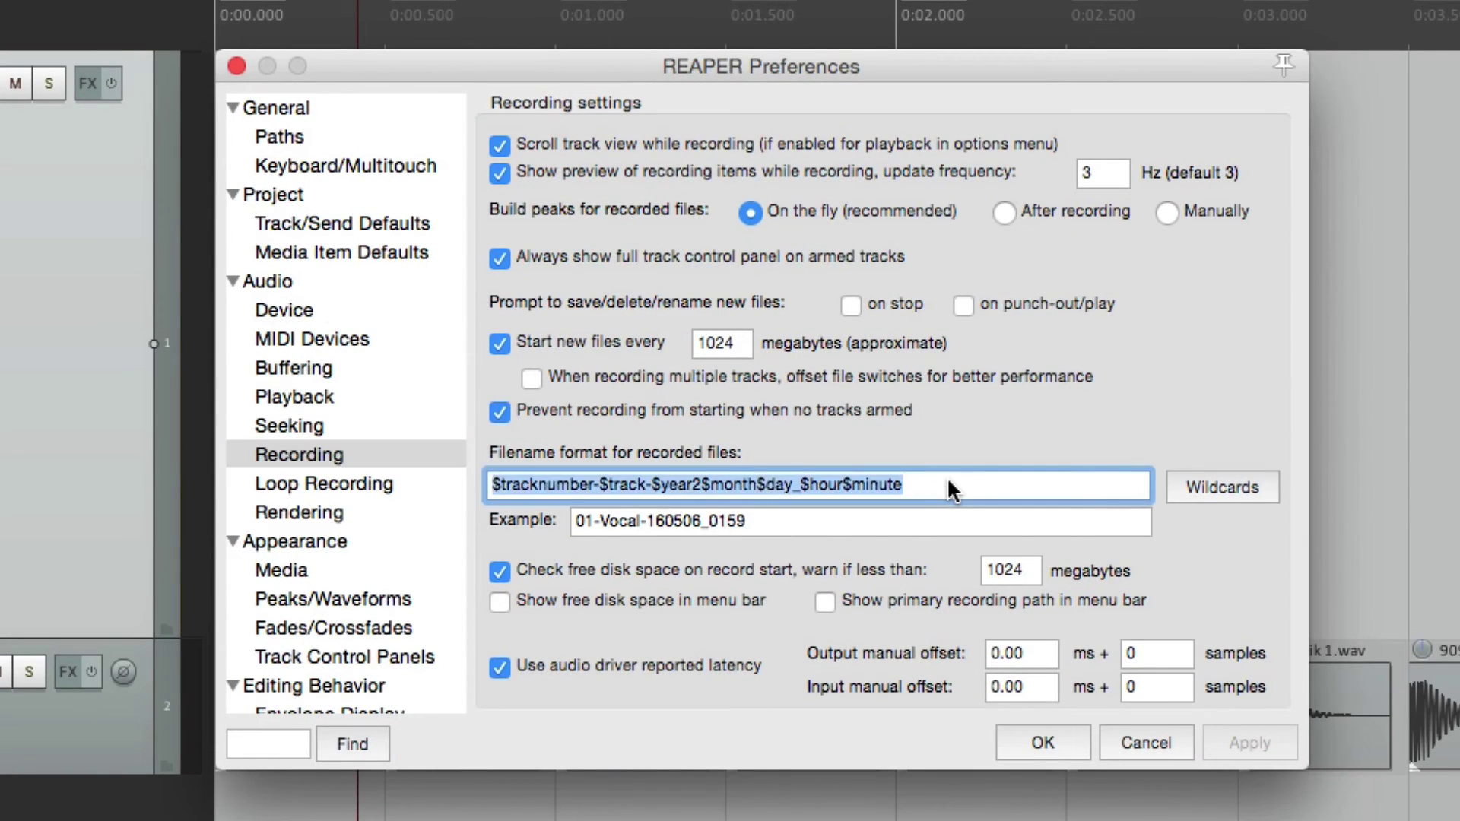
pyautogui.press('BackSpace')
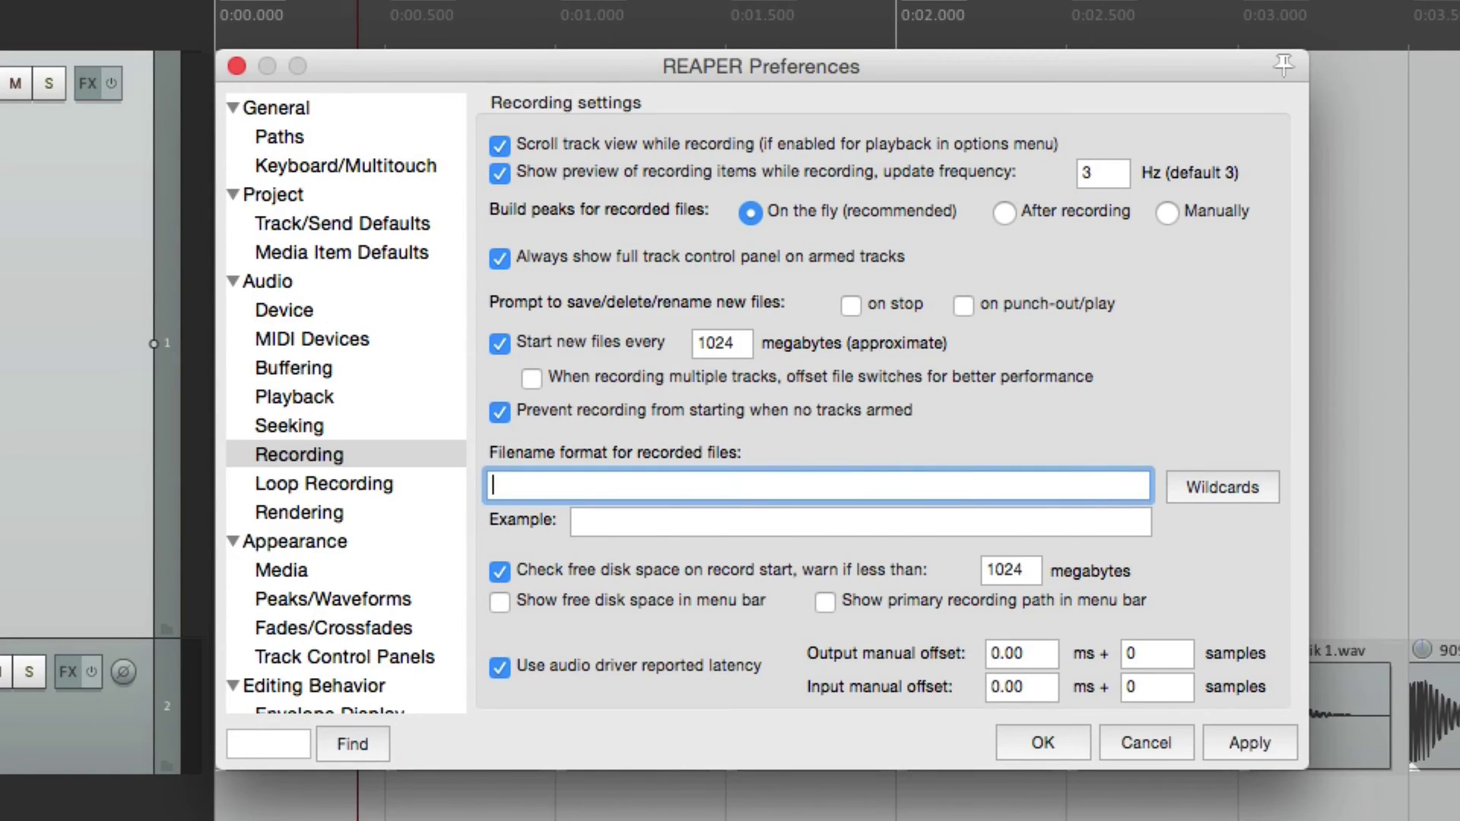
pyautogui.click(1257, 479)
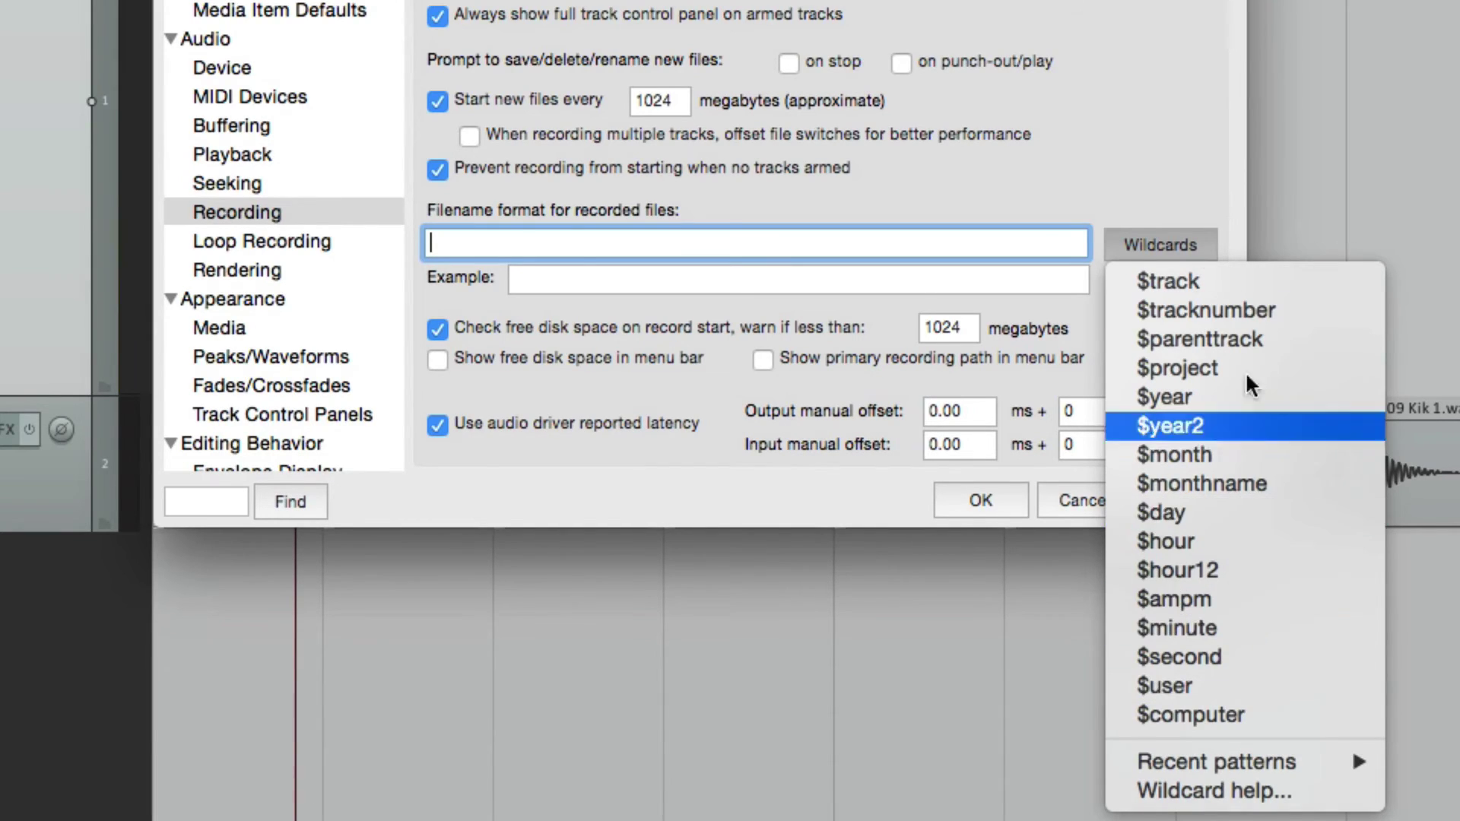
pyautogui.click(1261, 286)
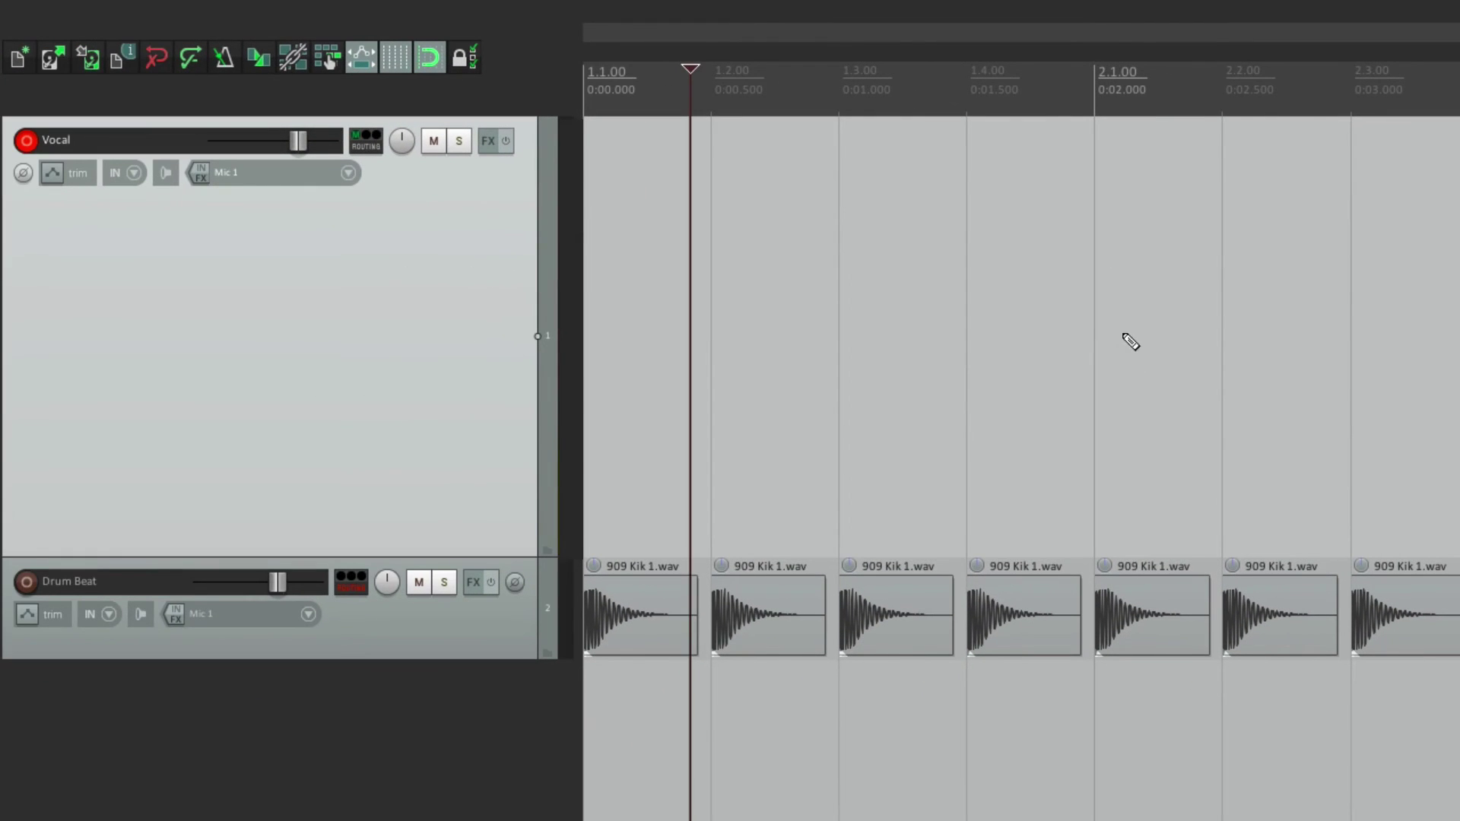
# Step: Record a quick Vocal take and delete the resulting Vocal.wav item
pyautogui.hotkey('ctrl', 'r')
pyautogui.press('space')
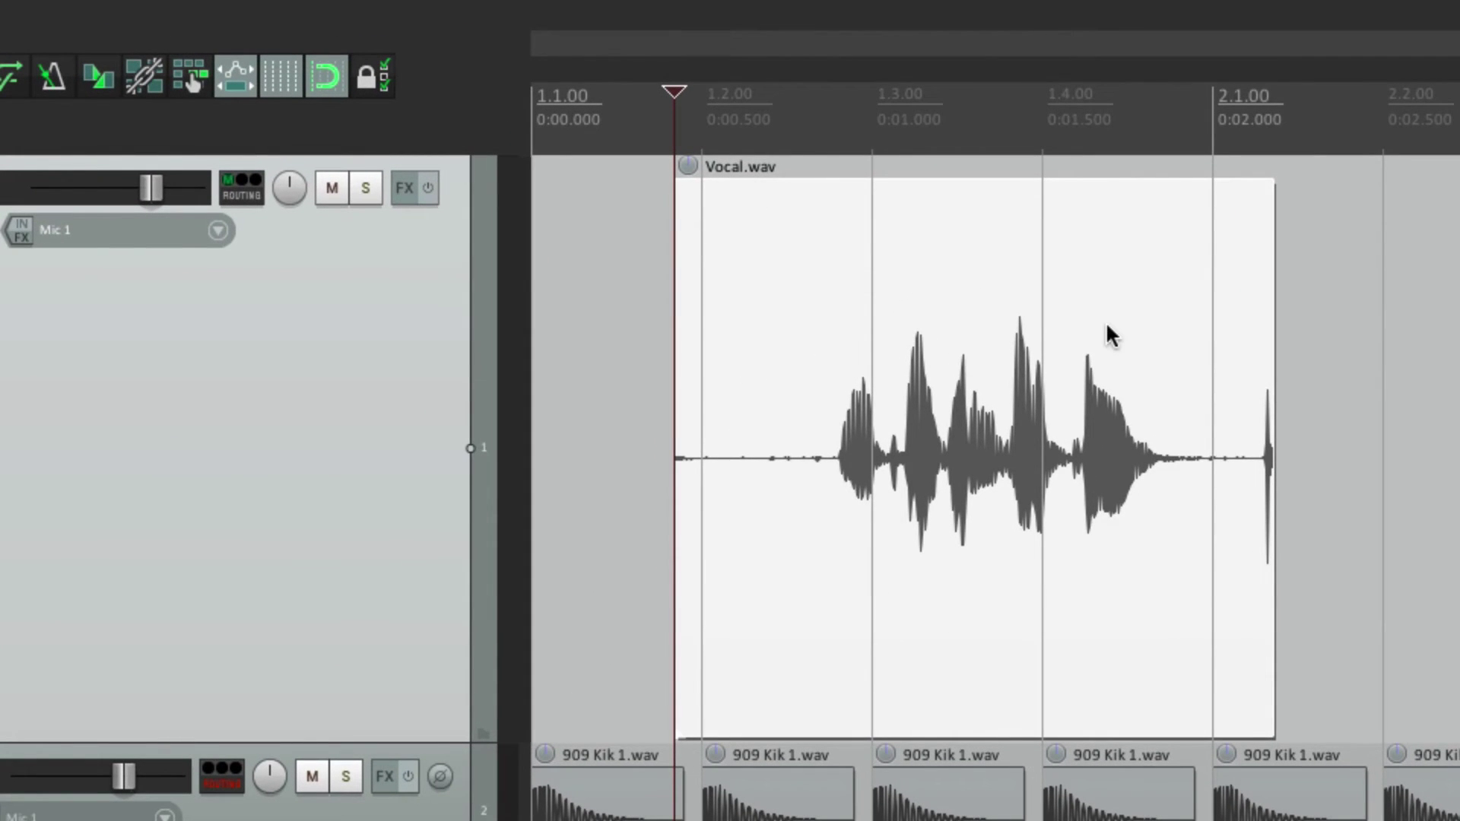
pyautogui.press('Delete')
# Step: Record three Vocal takes near beat 1.2, before bar 2 and before 2.3.00 (Vocal-01 to Vocal-03)
pyautogui.click(787, 319)
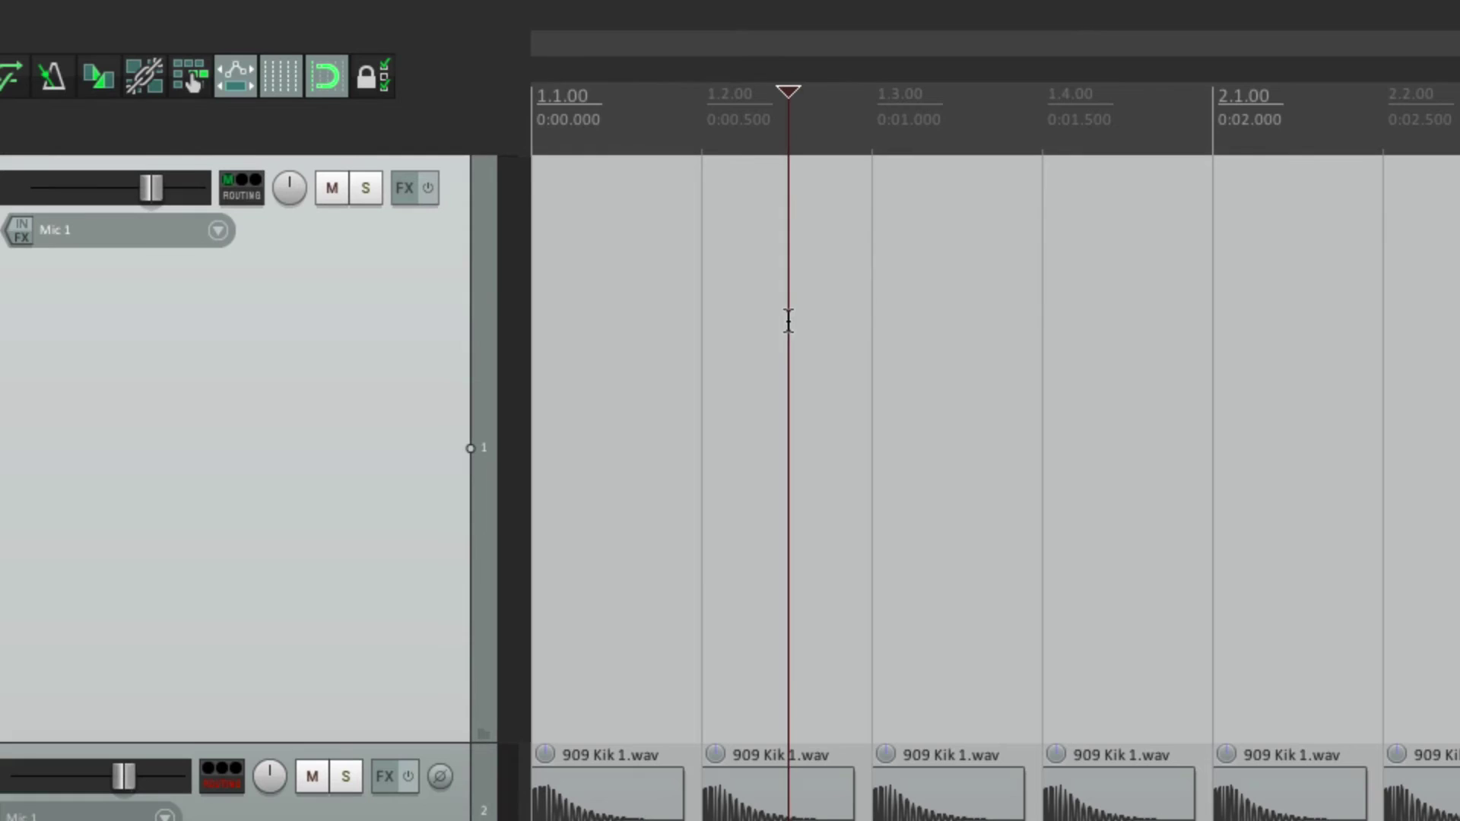
pyautogui.hotkey('ctrl', 'r')
pyautogui.press('space')
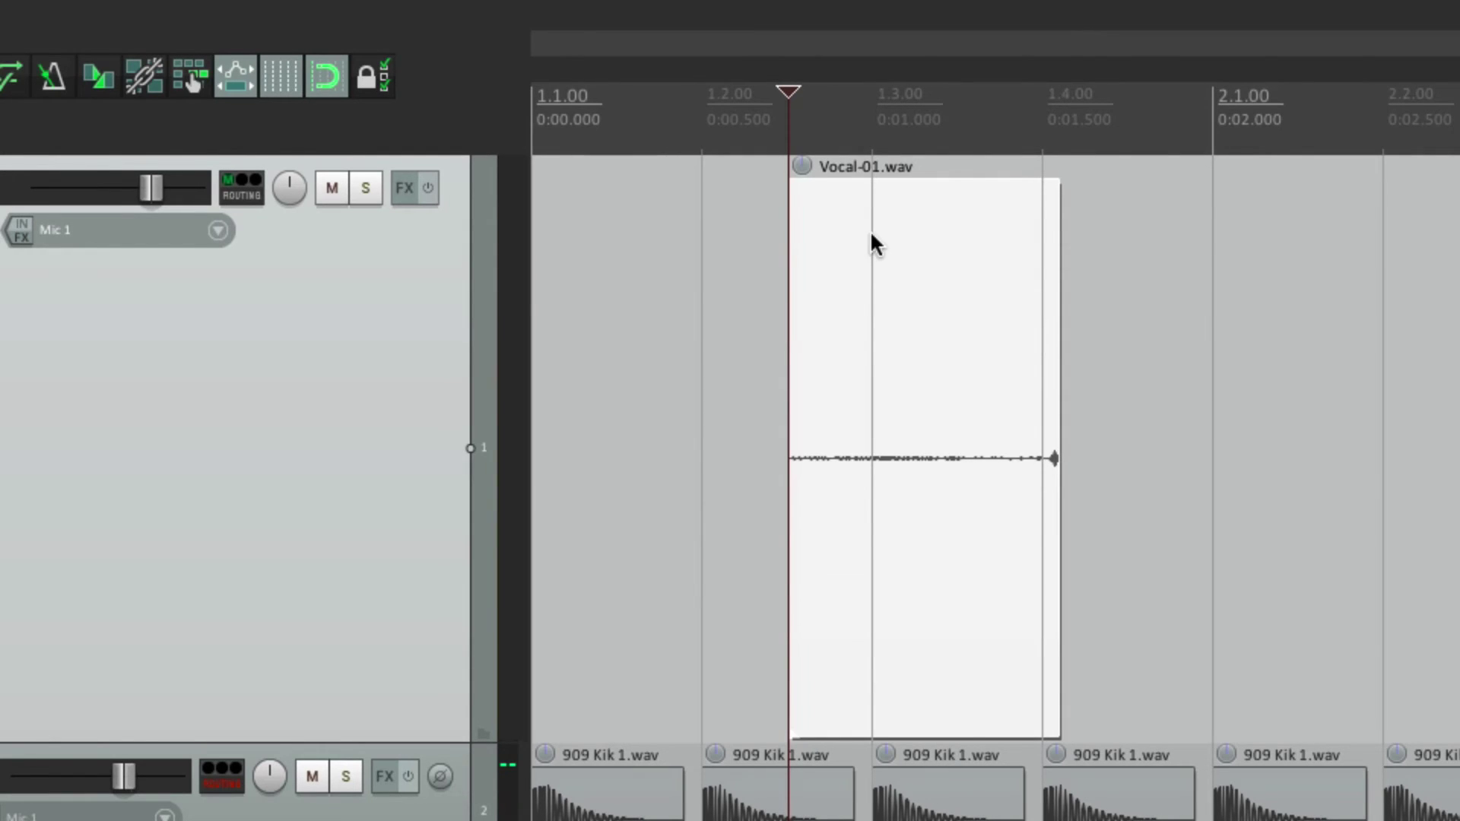
pyautogui.click(1146, 296)
pyautogui.hotkey('ctrl', 'r')
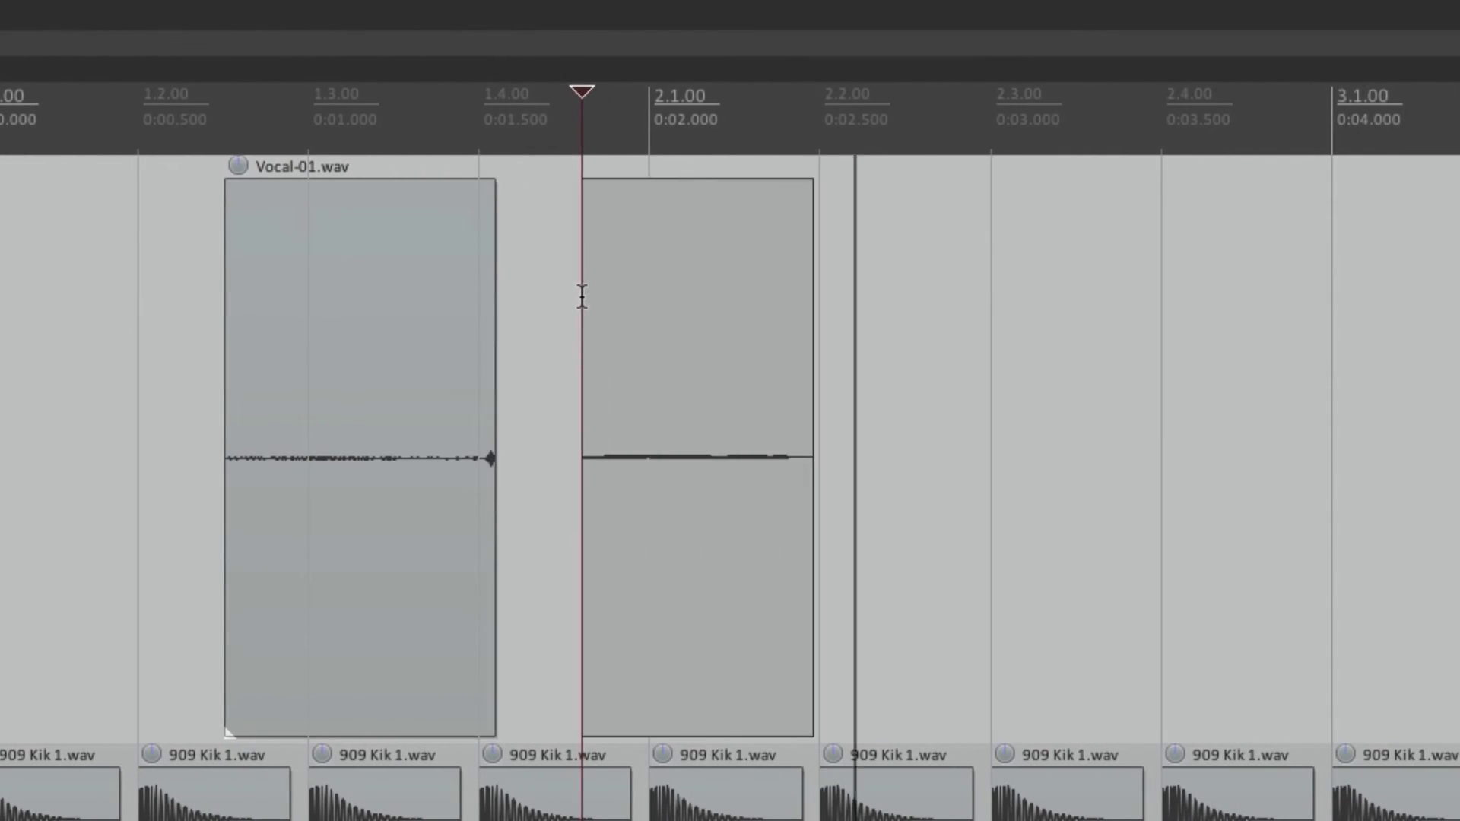
pyautogui.press('space')
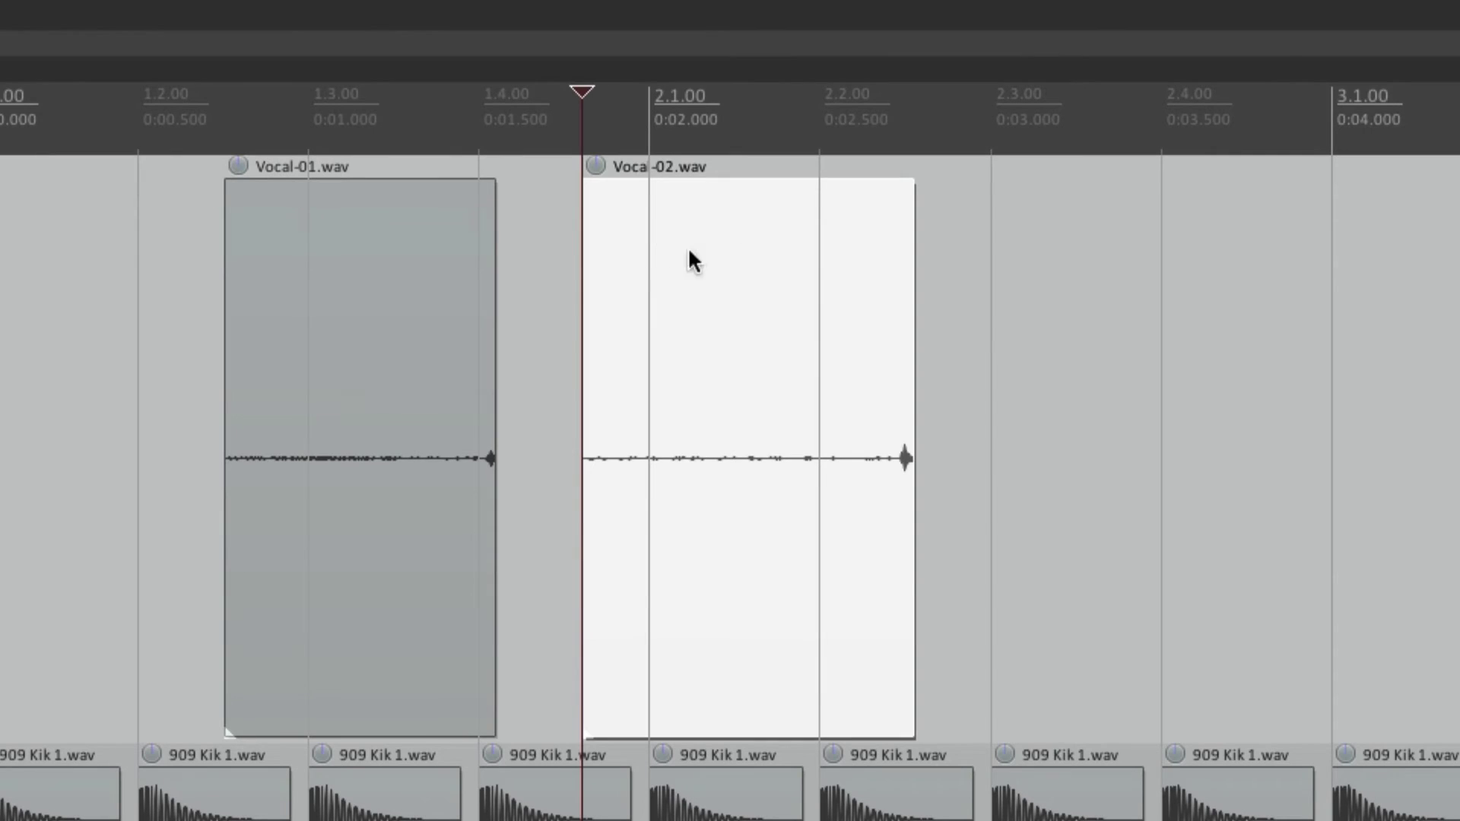
pyautogui.click(936, 273)
pyautogui.hotkey('ctrl', 'r')
pyautogui.press('space')
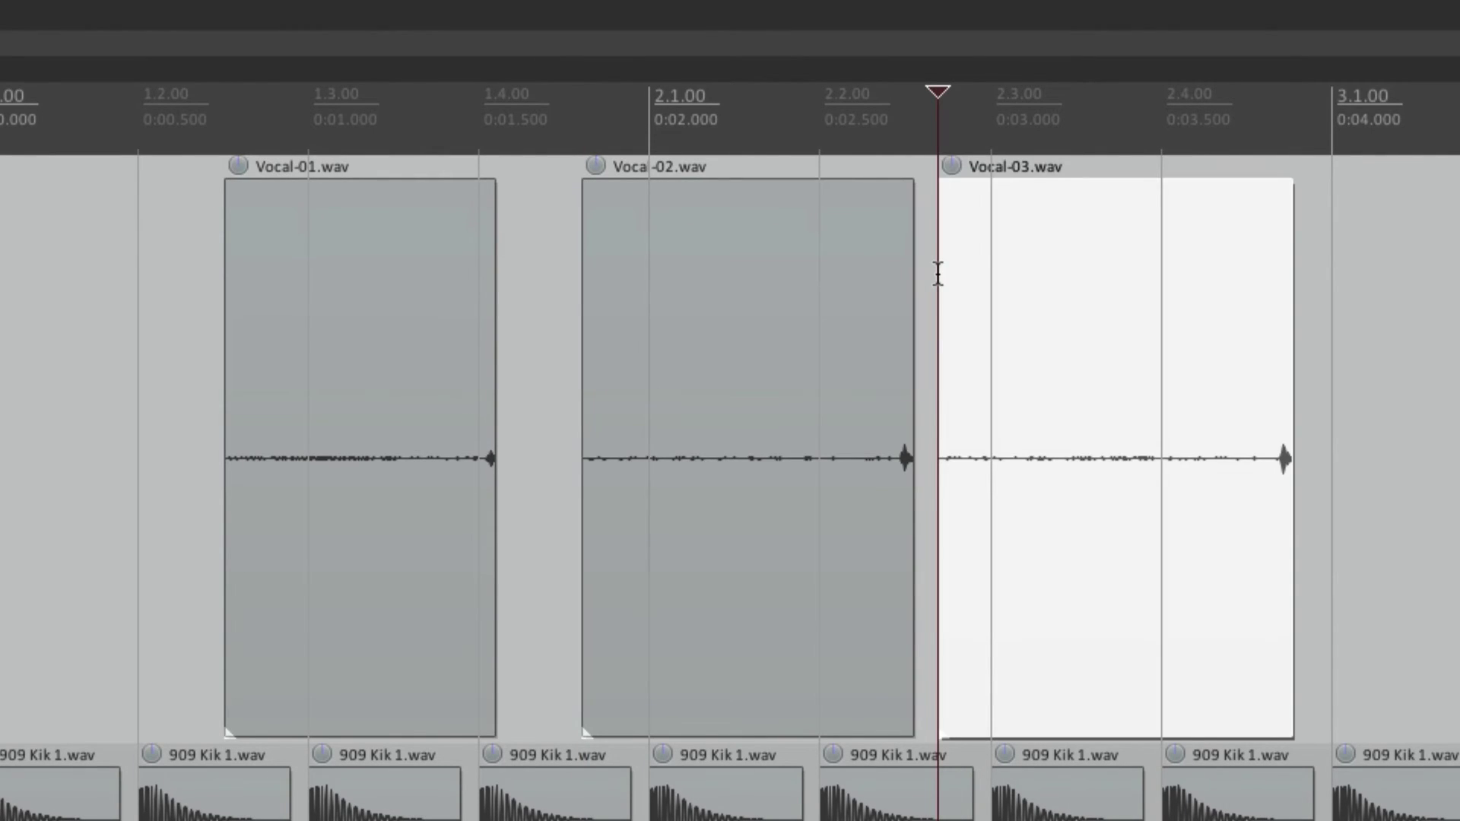
pyautogui.hotkey('ctrl', 'p')
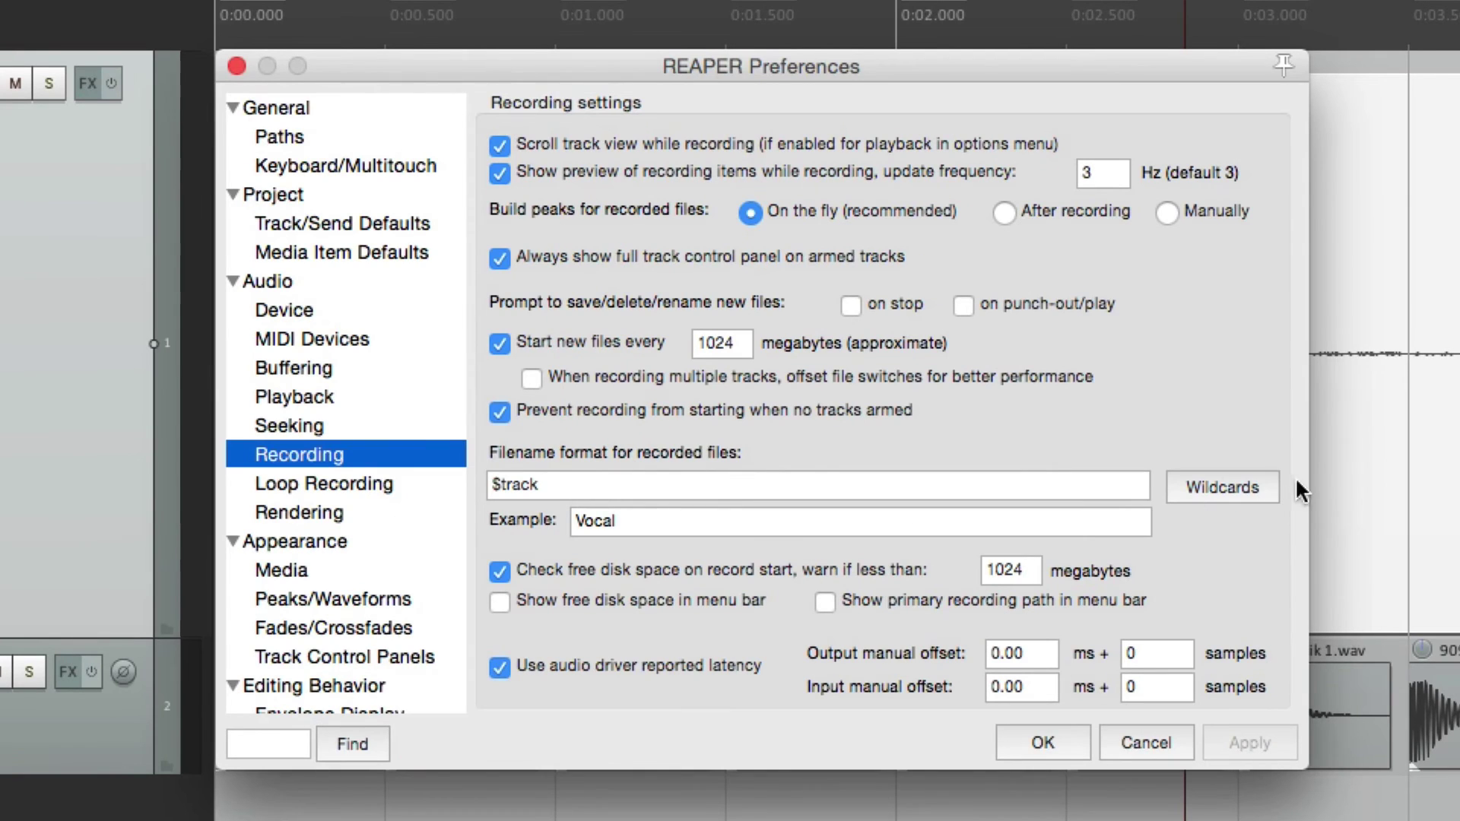
pyautogui.click(1260, 481)
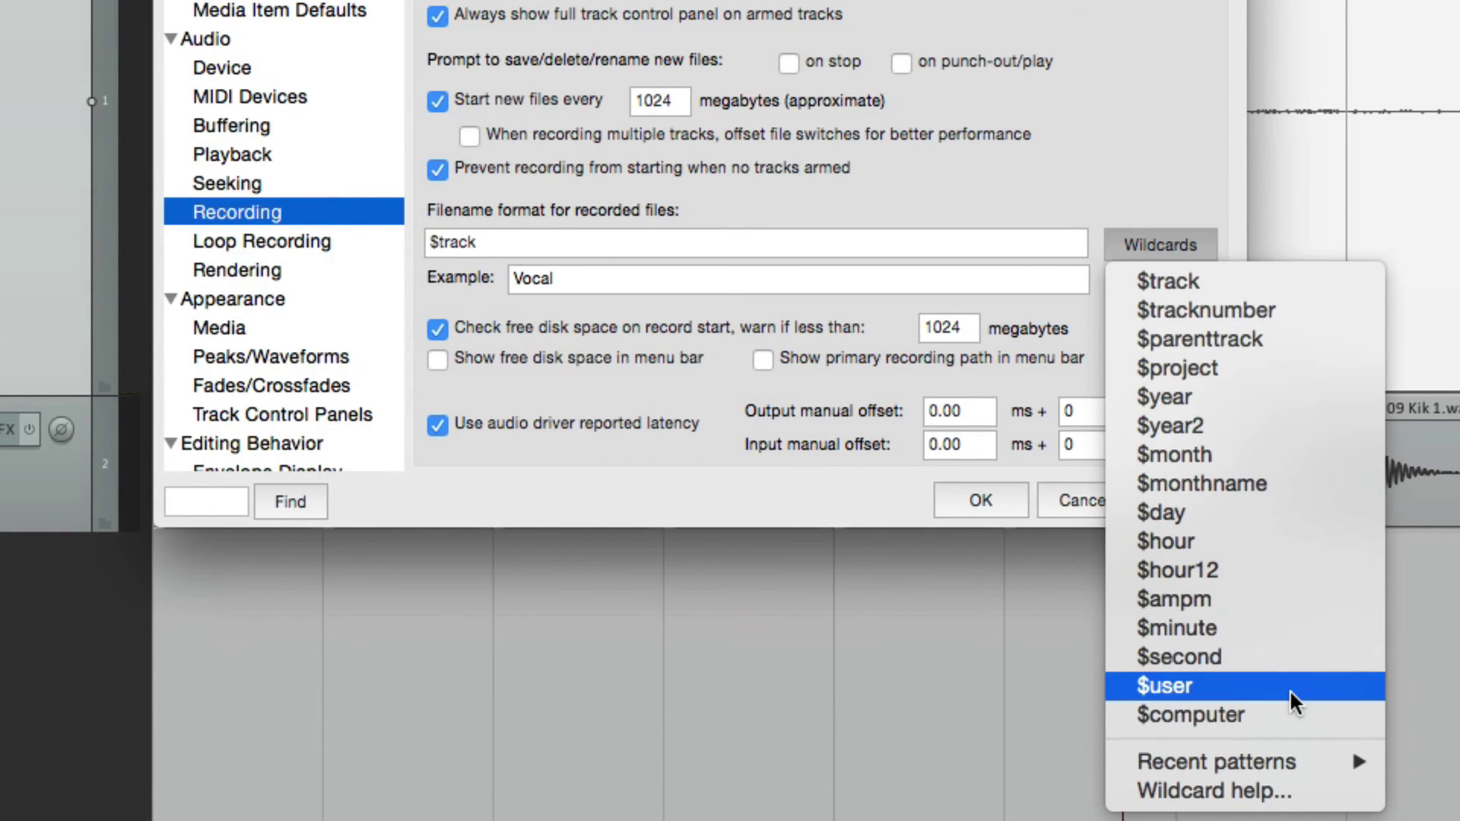
pyautogui.click(1034, 117)
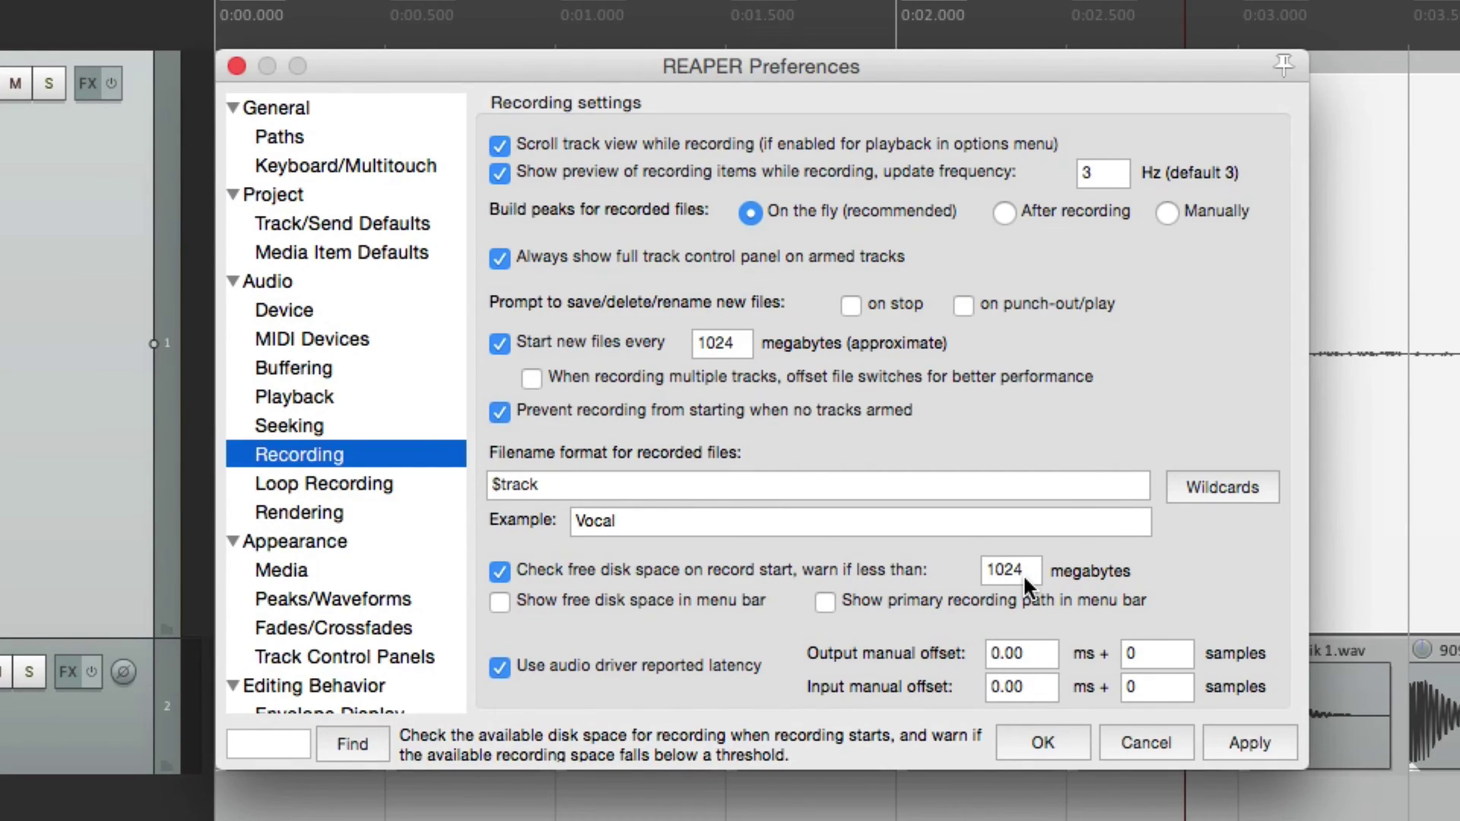
# Step: Raise the low free disk space warning threshold to 1000000 MB
pyautogui.doubleClick(1024, 573)
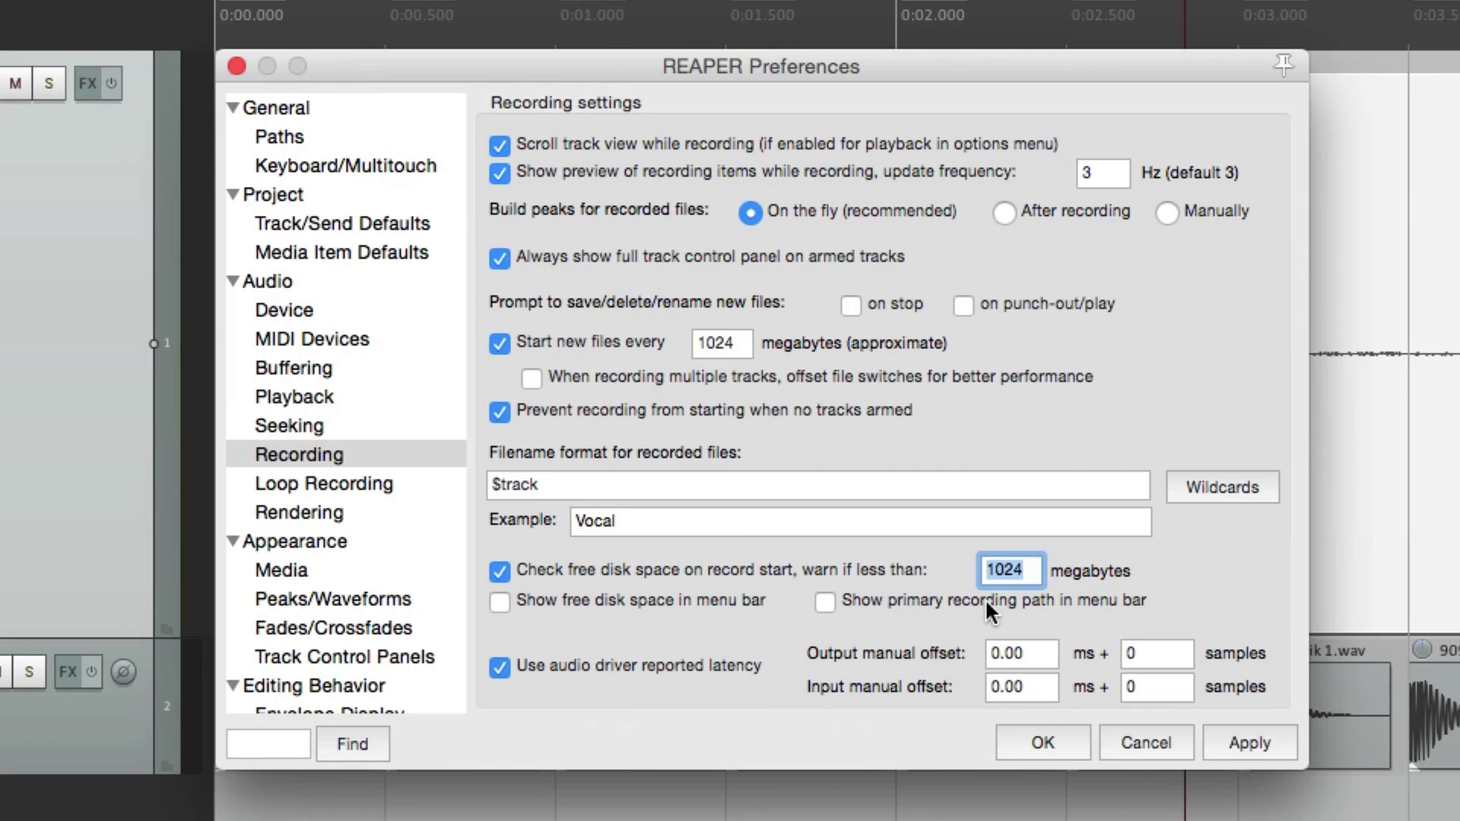
pyautogui.write('1000000')
pyautogui.press('Return')
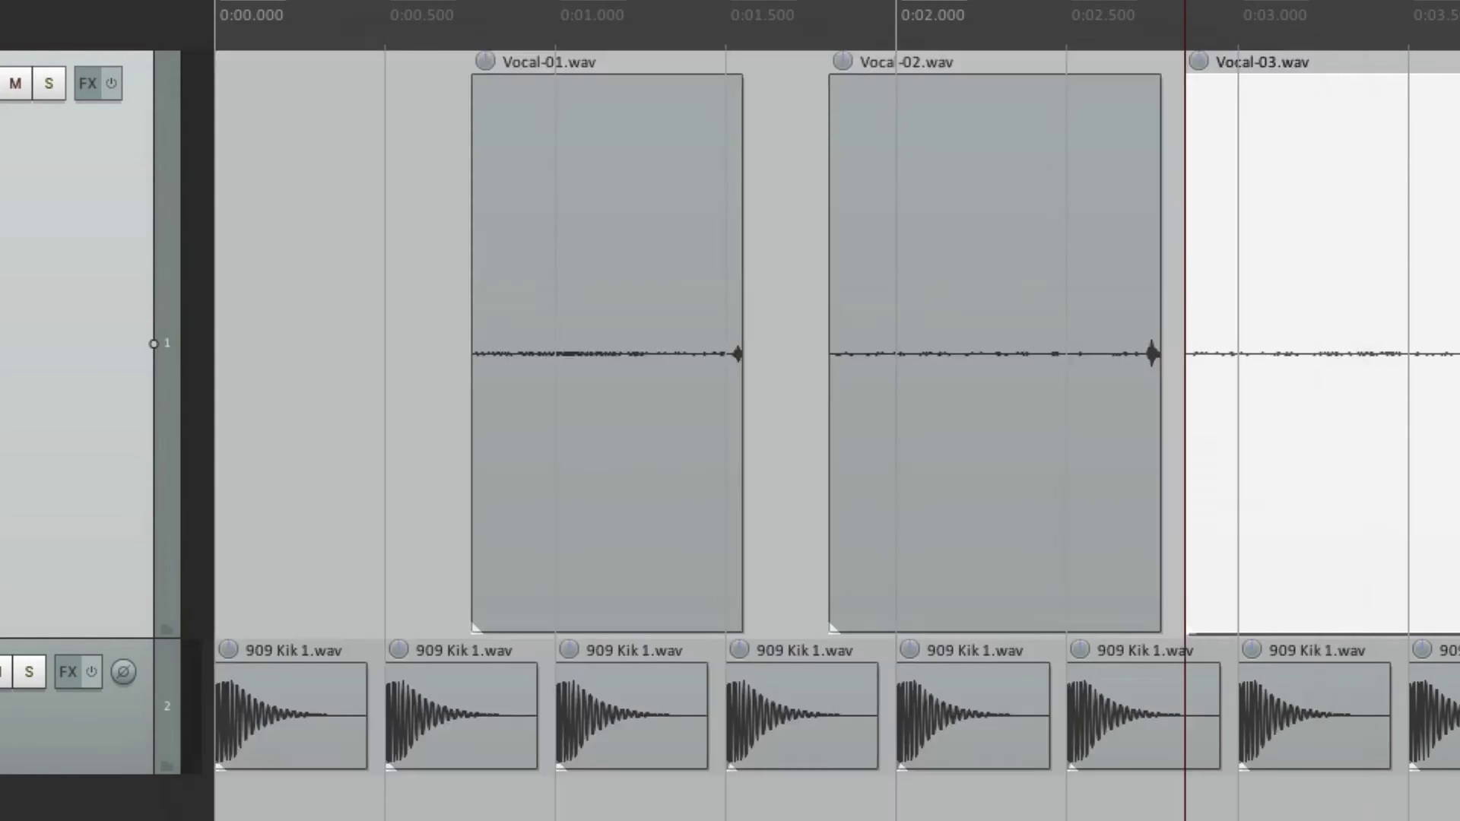
# Step: Record from beat 1.2 to trigger the low disk space warning, then reset the threshold to 1024
pyautogui.click(736, 318)
pyautogui.press('super+r')
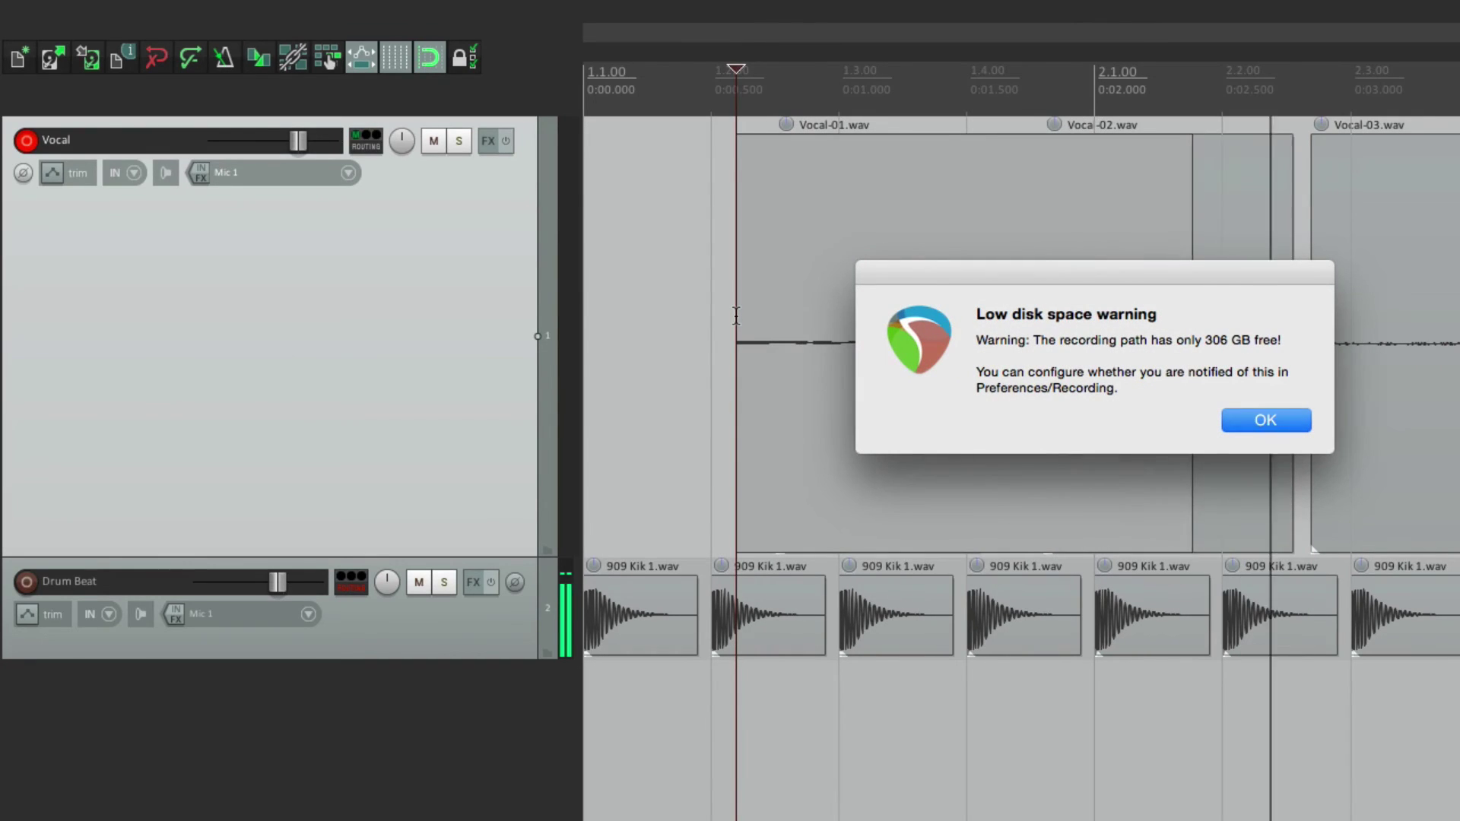
pyautogui.press('Return')
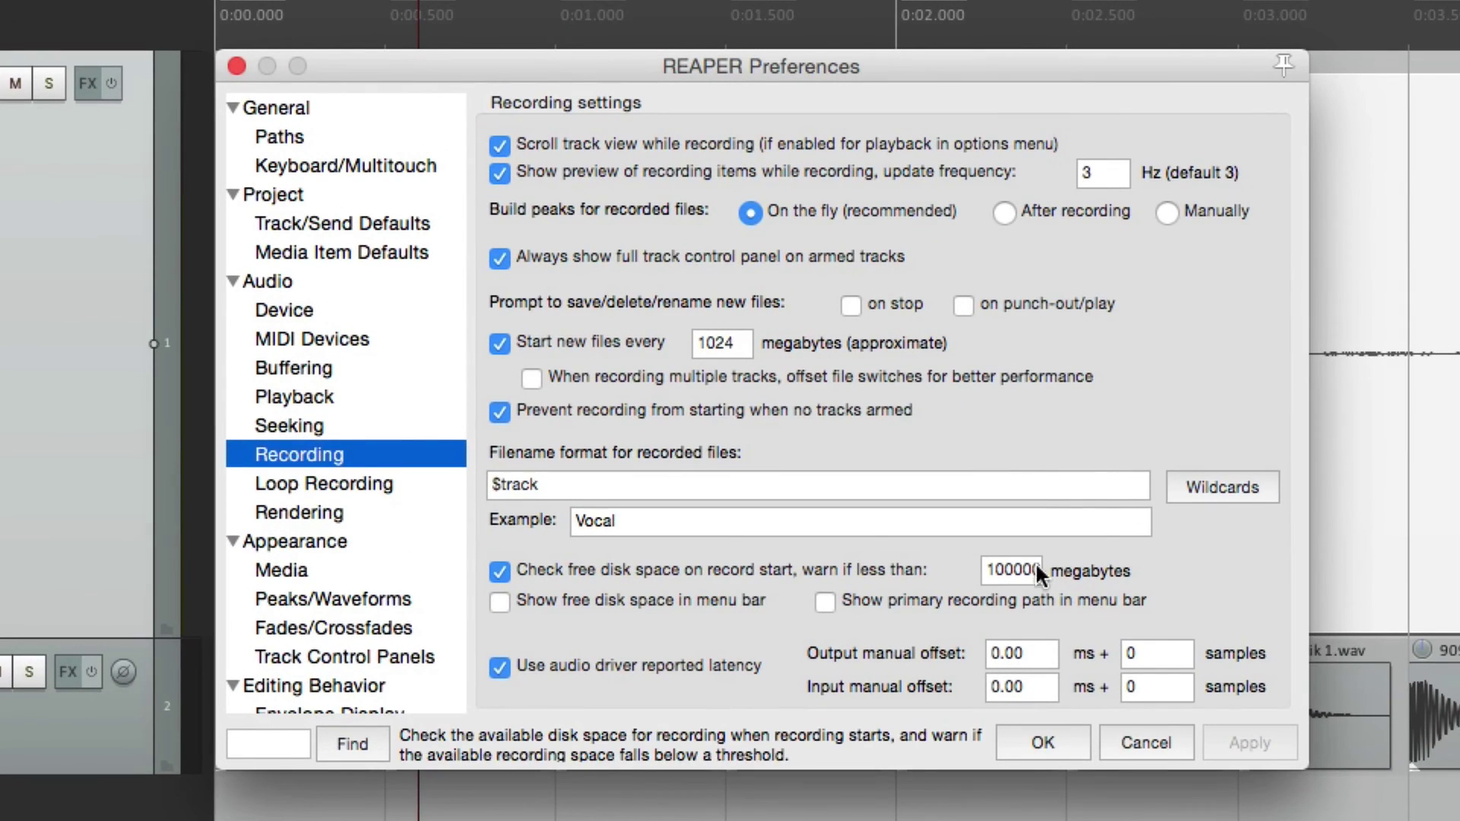
pyautogui.doubleClick(1022, 561)
pyautogui.write('1024')
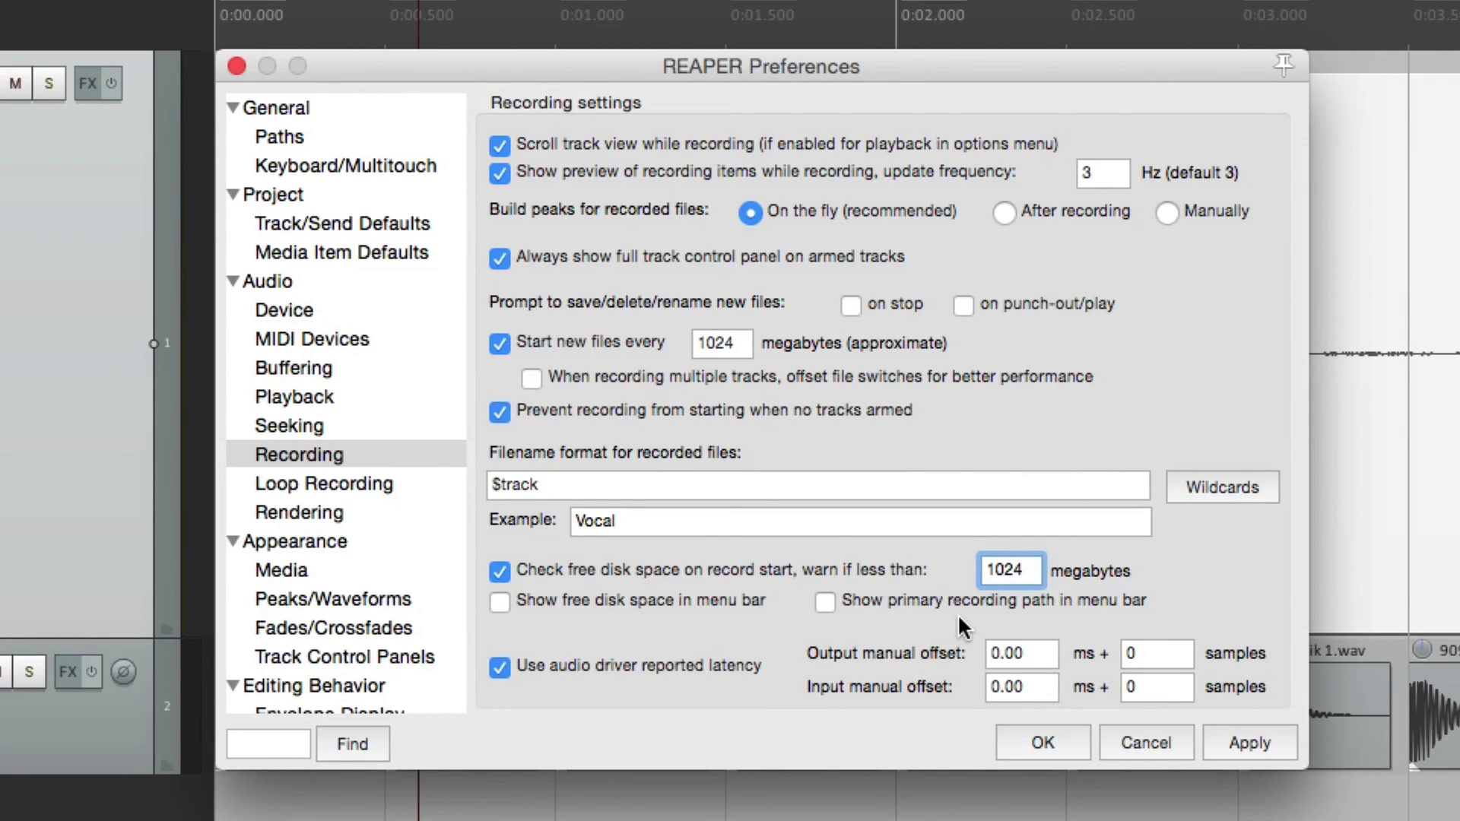
# Step: Show free disk space and the primary recording path in the menu bar
pyautogui.click(502, 601)
pyautogui.click(827, 602)
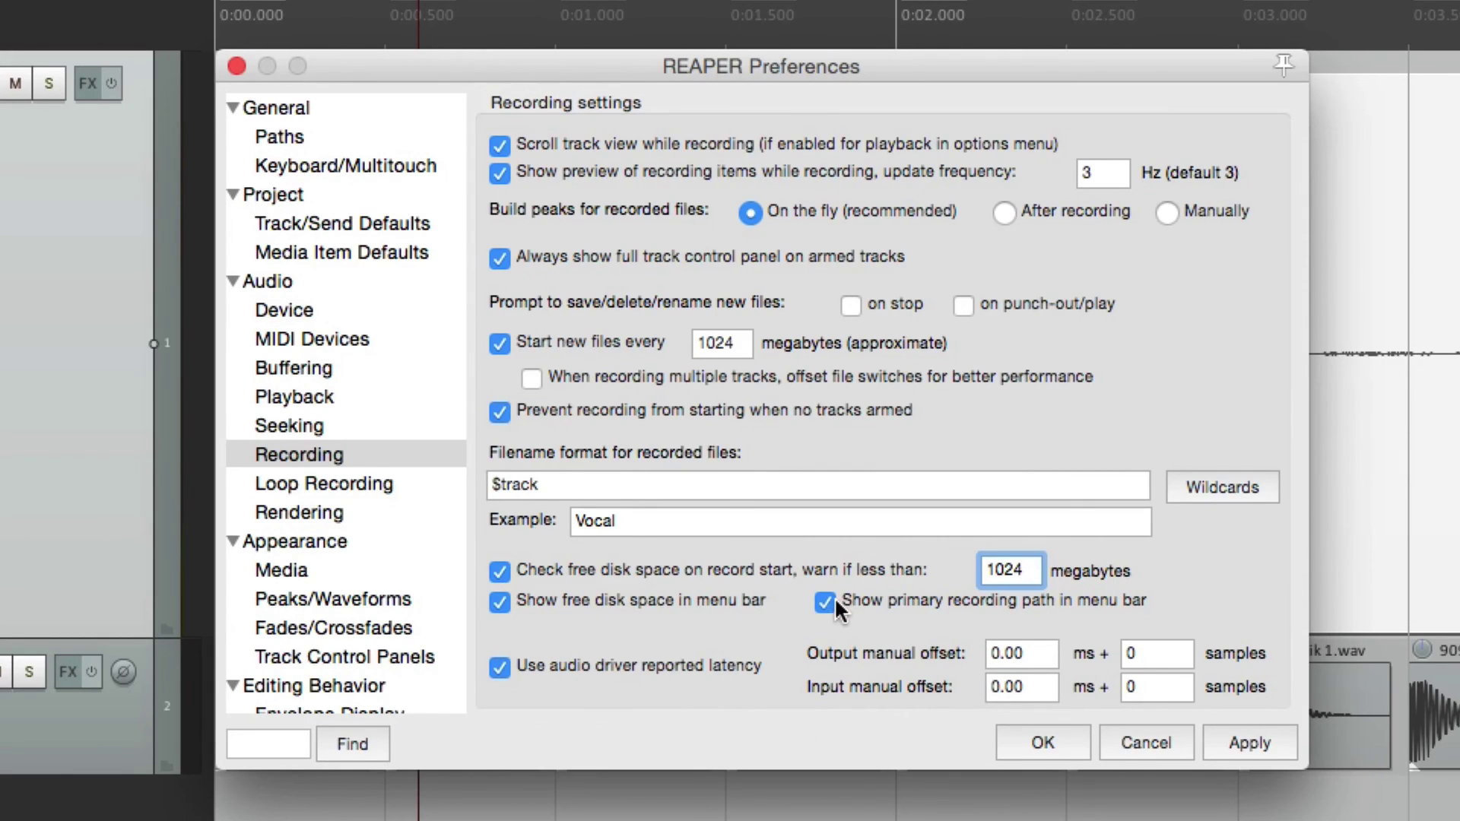
pyautogui.click(1022, 741)
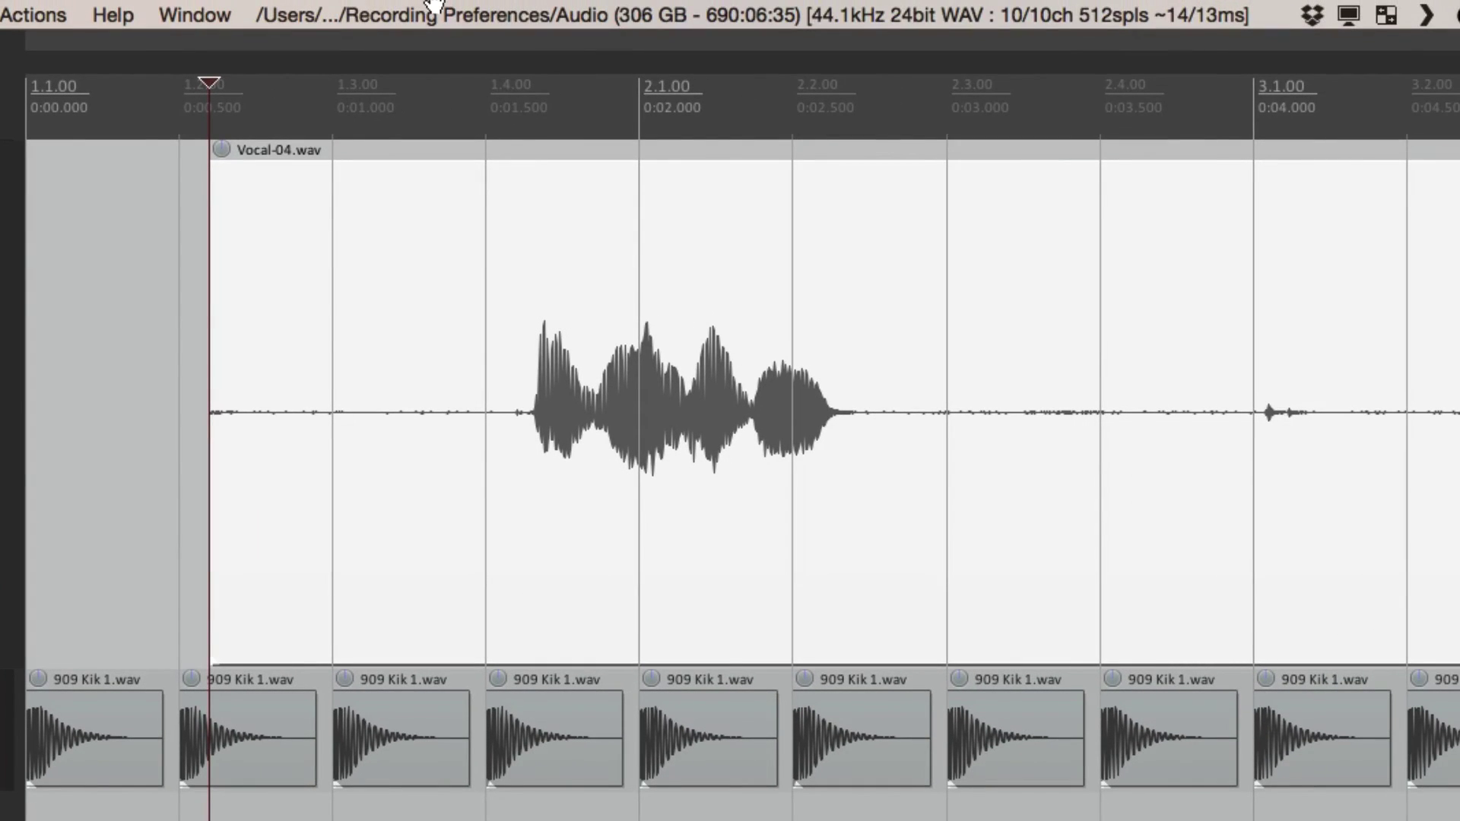
# Step: Hide free disk space and the recording path from the menu-bar recording readout
pyautogui.click(424, 13)
pyautogui.click(438, 12)
pyautogui.click(662, 13)
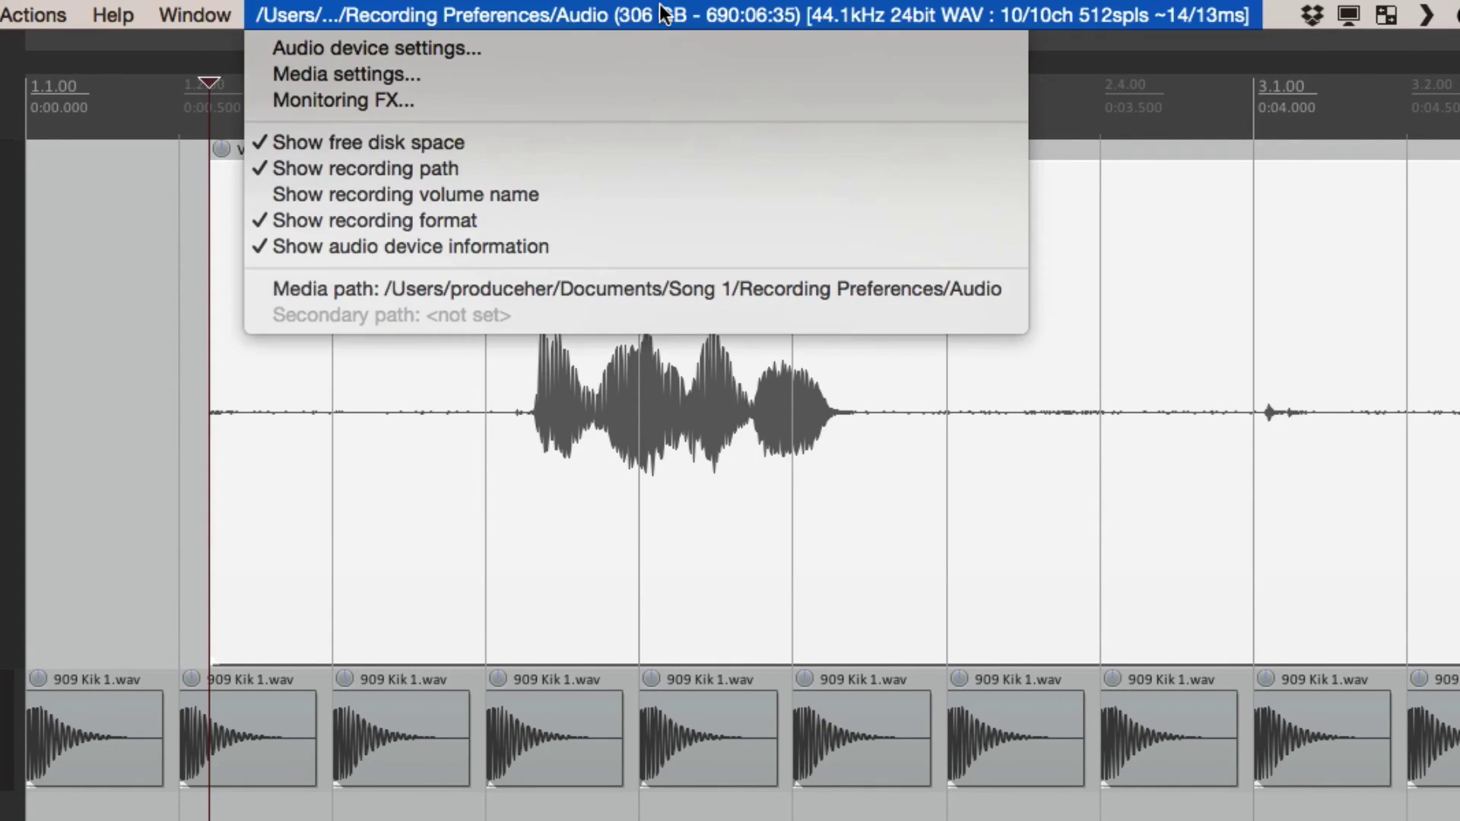
pyautogui.click(641, 140)
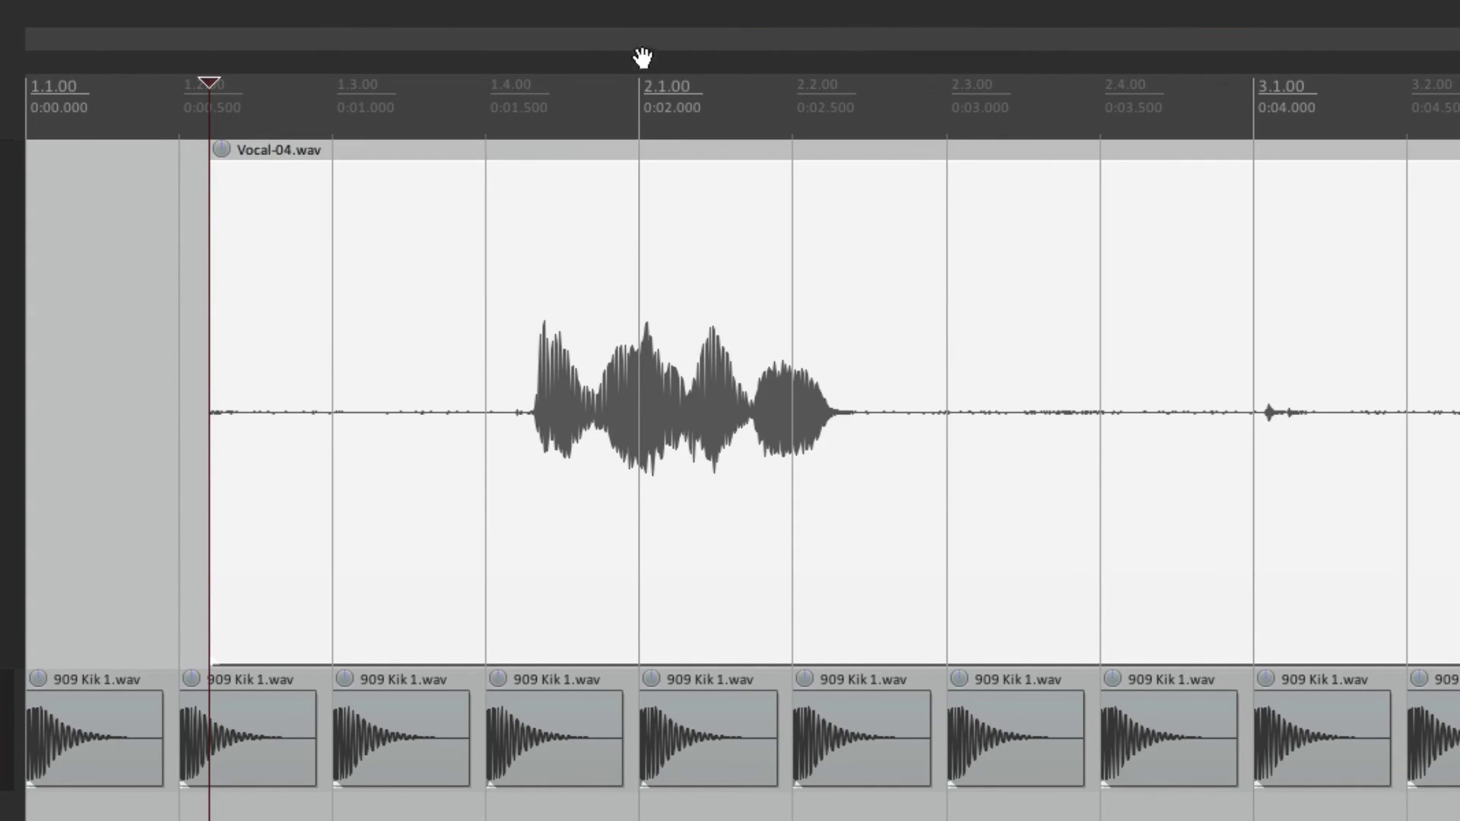
pyautogui.click(633, 9)
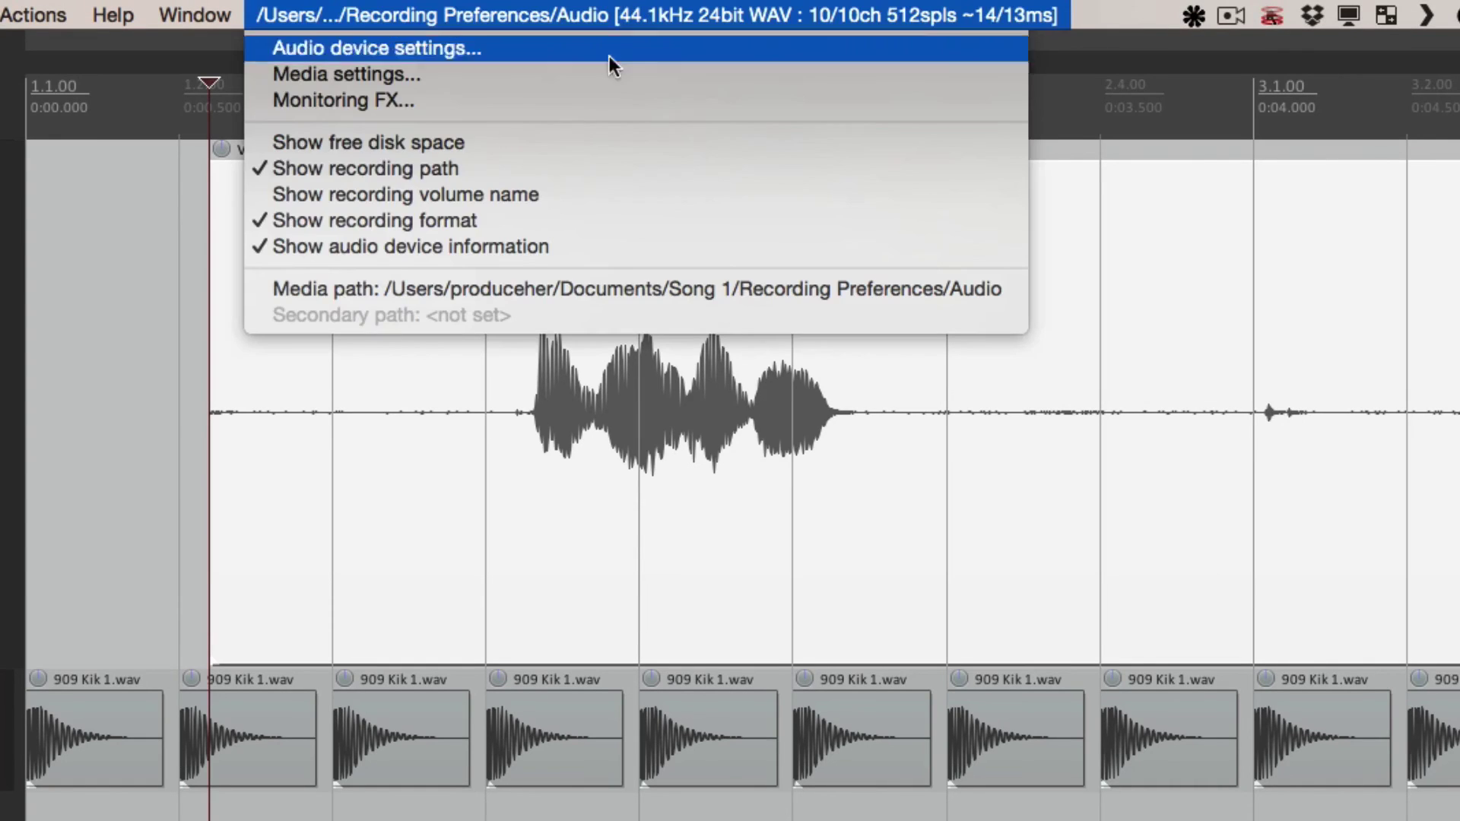
pyautogui.click(599, 172)
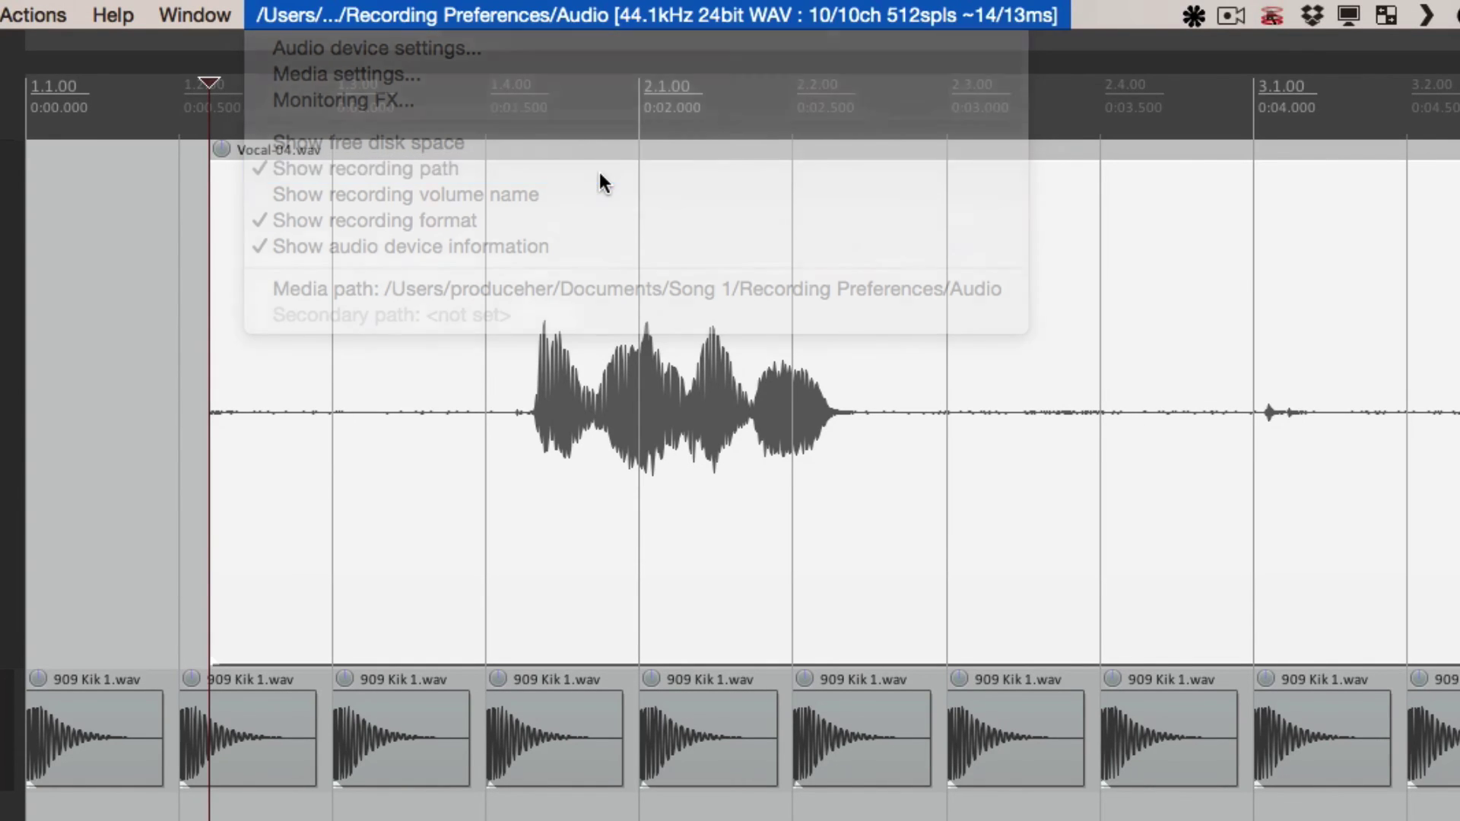
# Step: Hide recording format and audio device info from the readout, then turn both back on
pyautogui.click(481, 15)
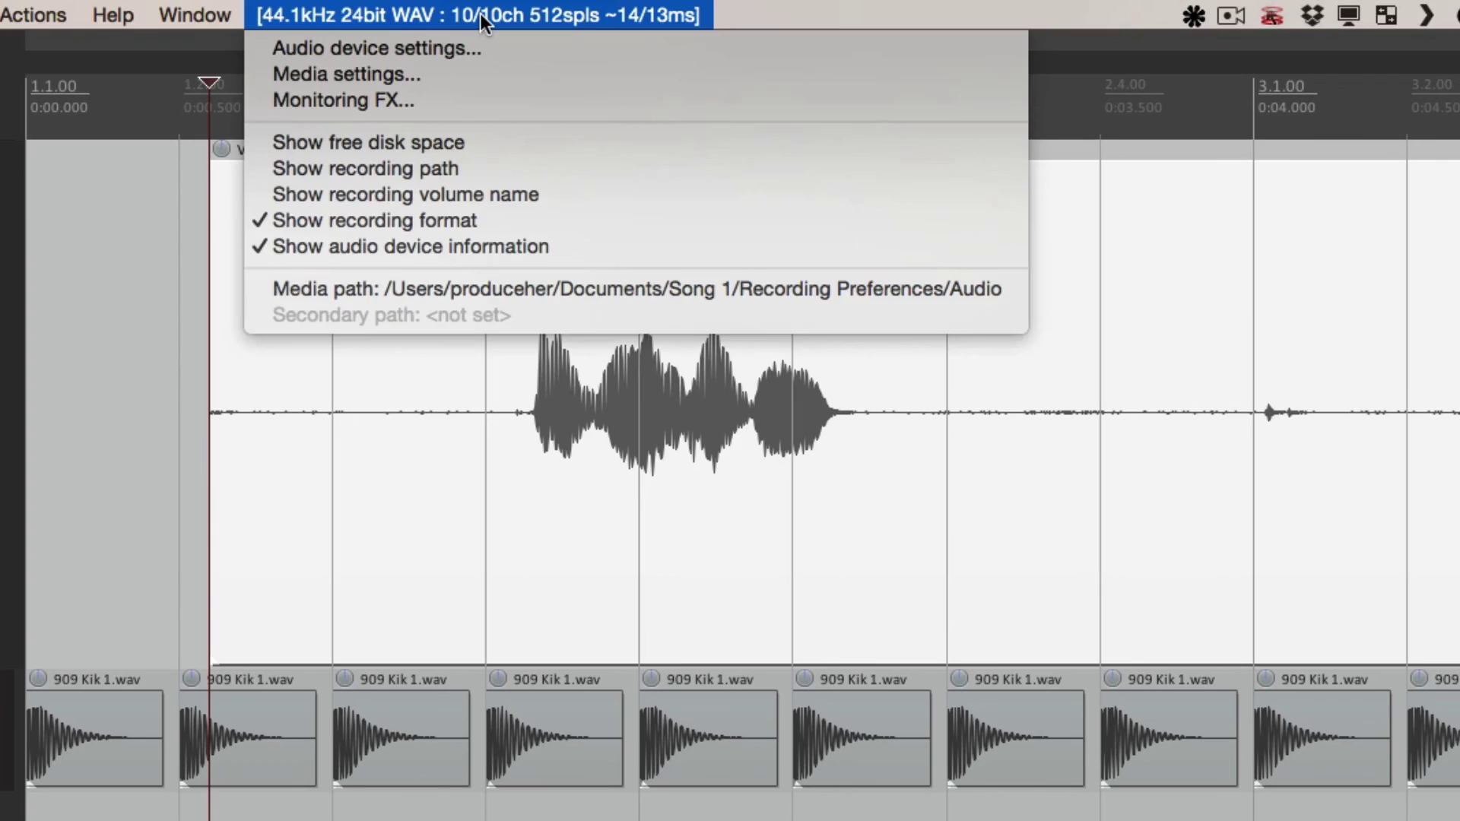
pyautogui.click(509, 220)
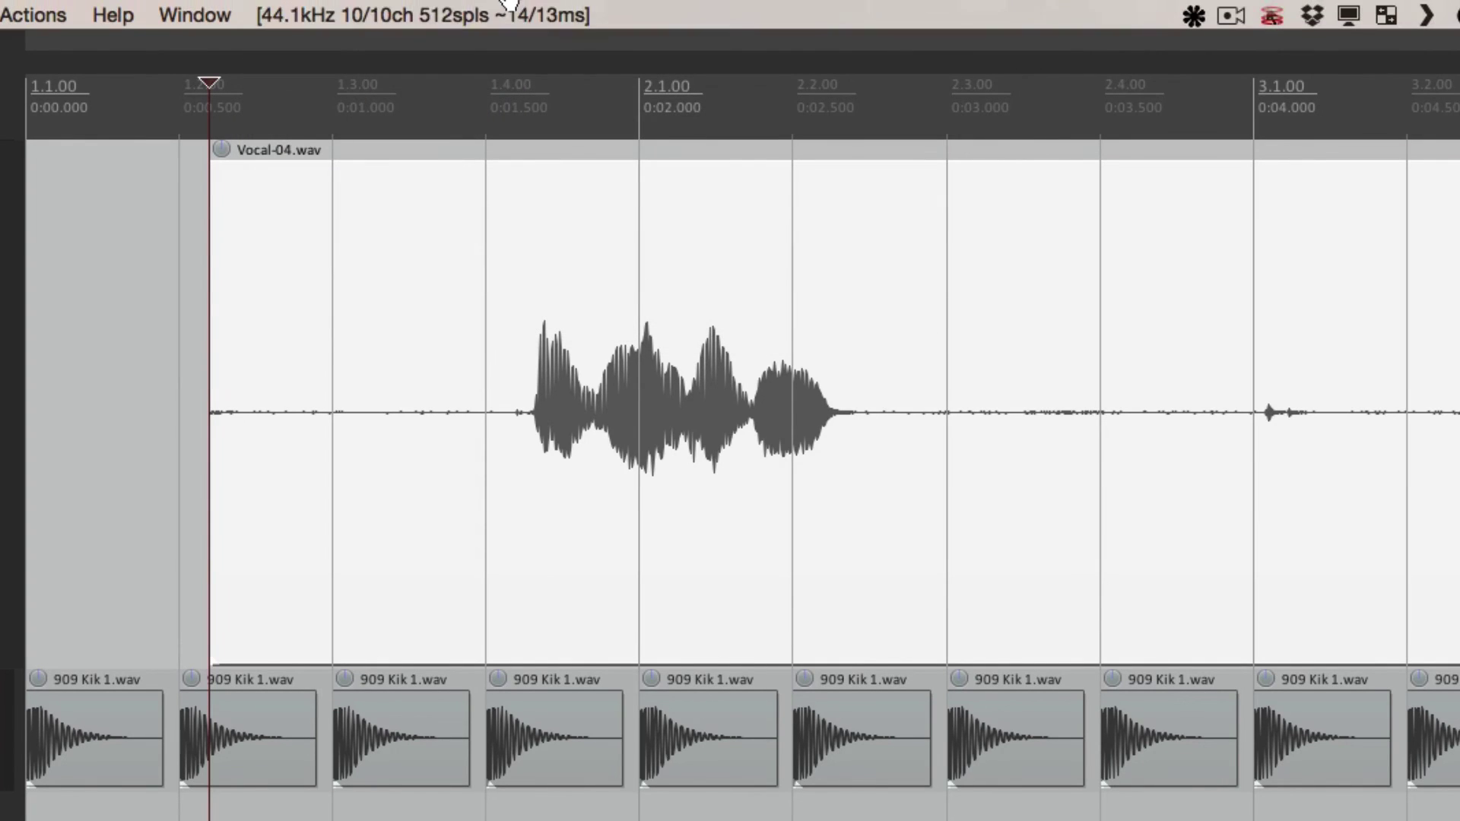
pyautogui.click(508, 4)
pyautogui.click(505, 257)
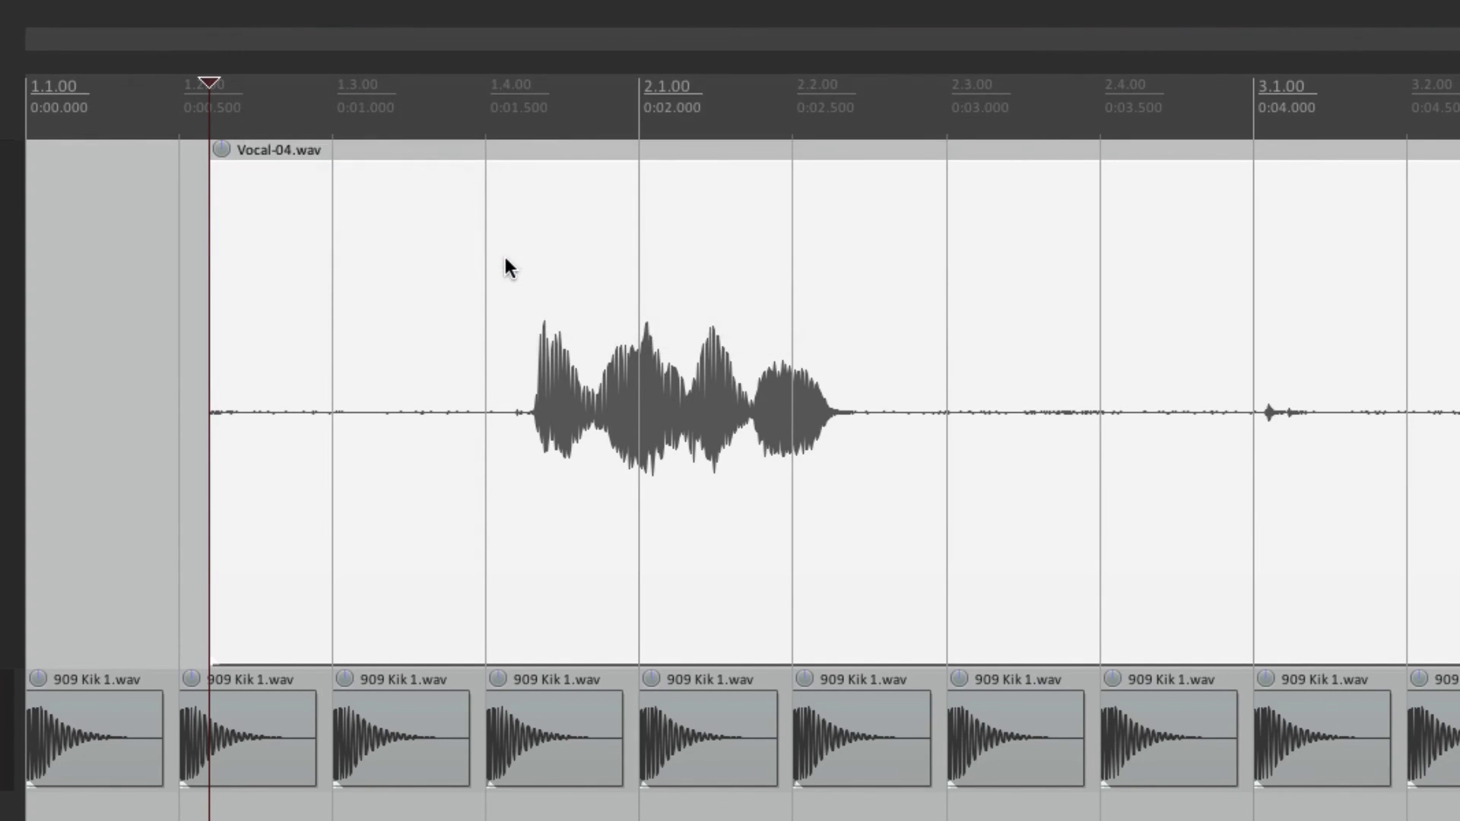
pyautogui.moveTo(501, 3)
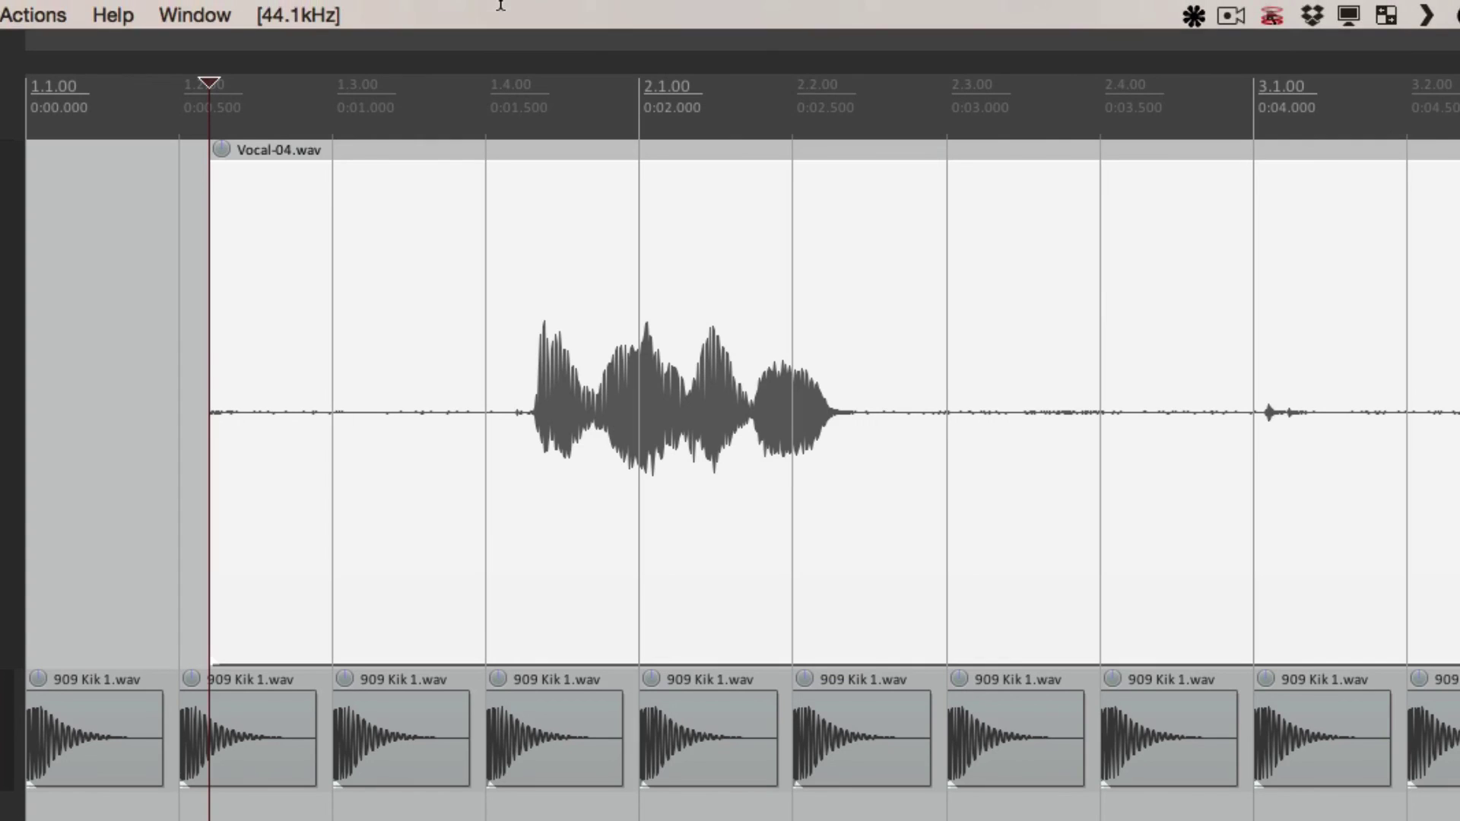
pyautogui.click(327, 11)
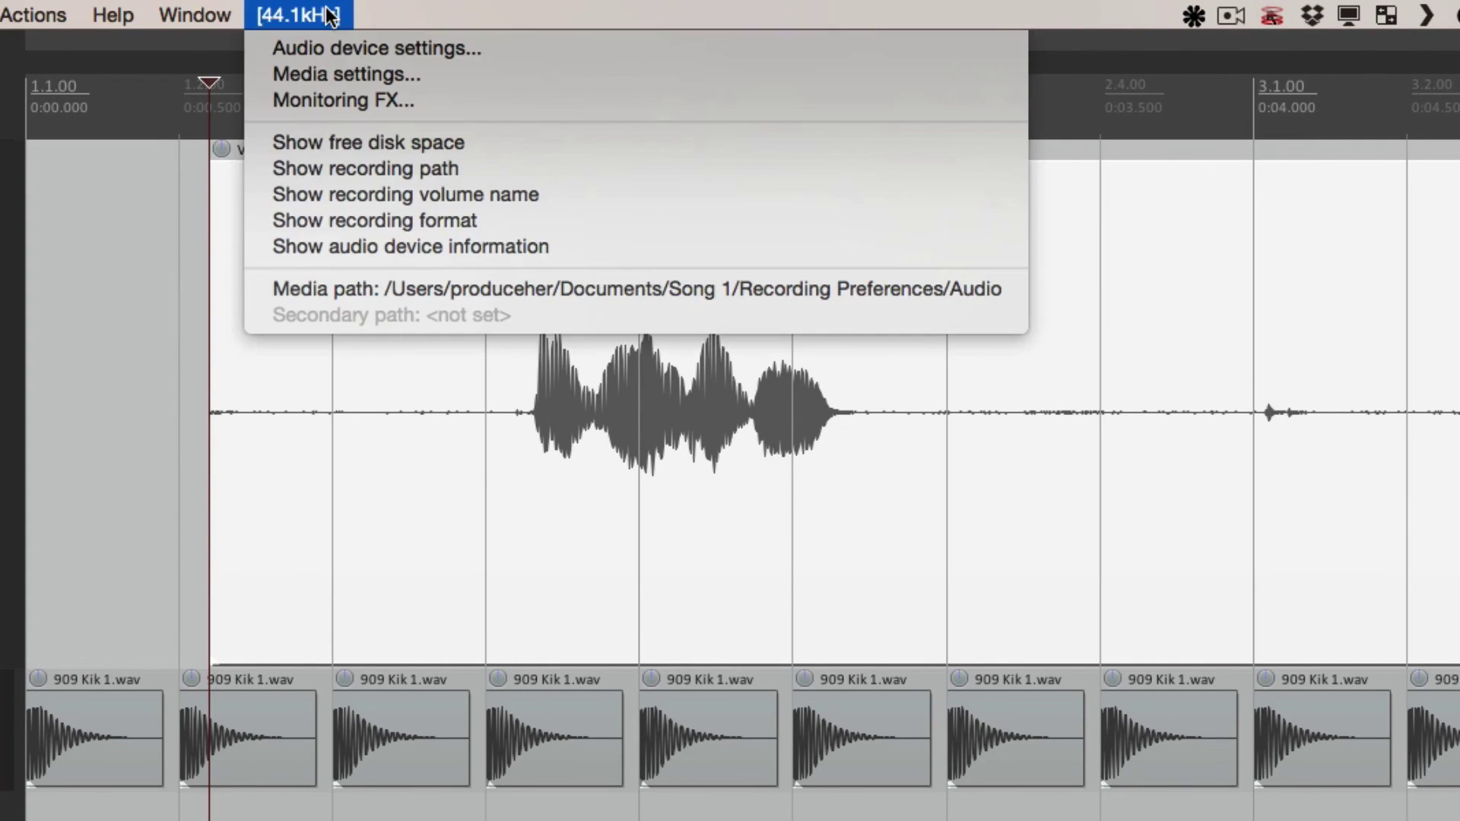
pyautogui.click(441, 255)
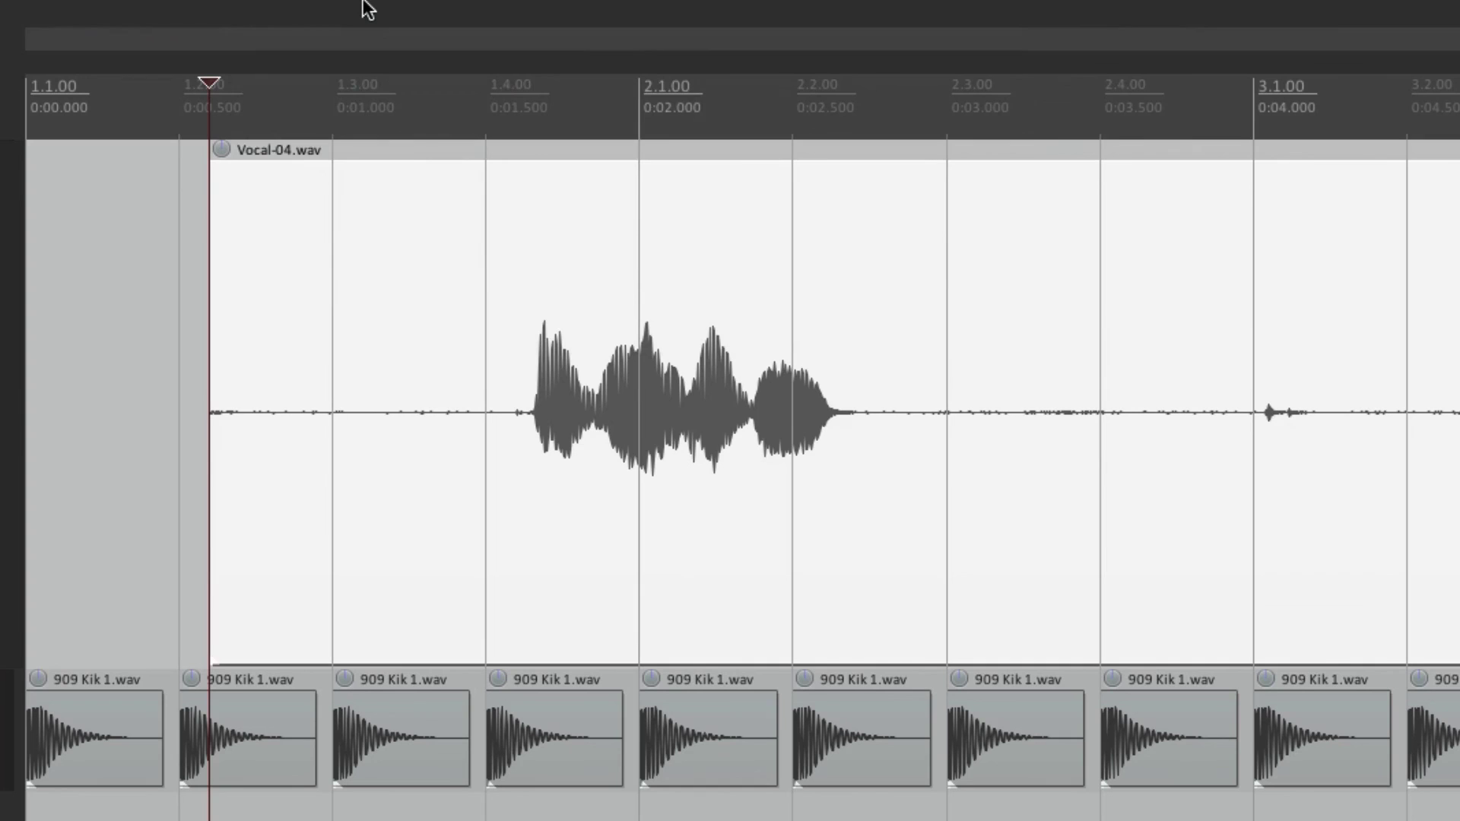
pyautogui.click(358, 9)
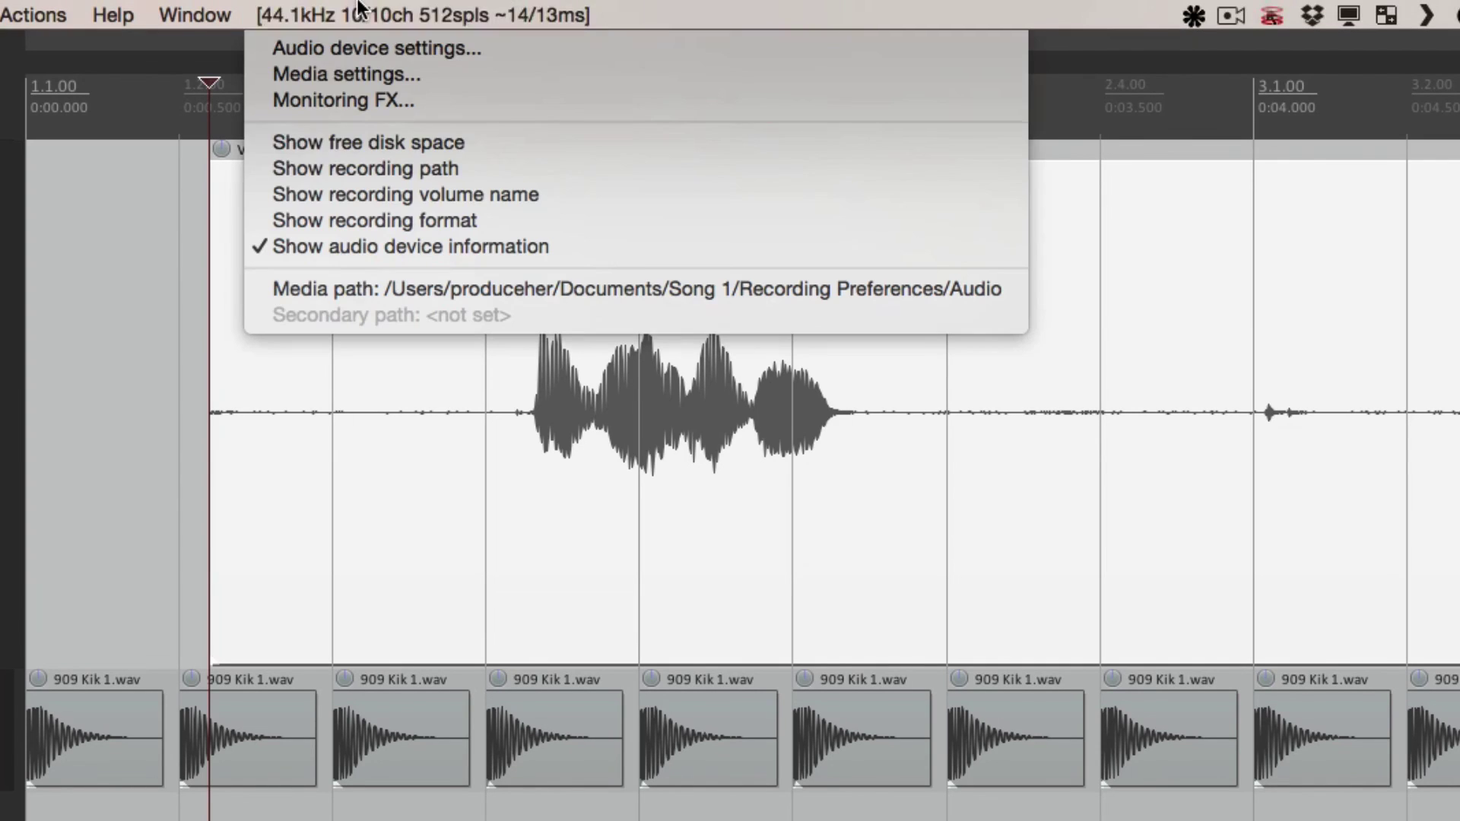
pyautogui.click(393, 219)
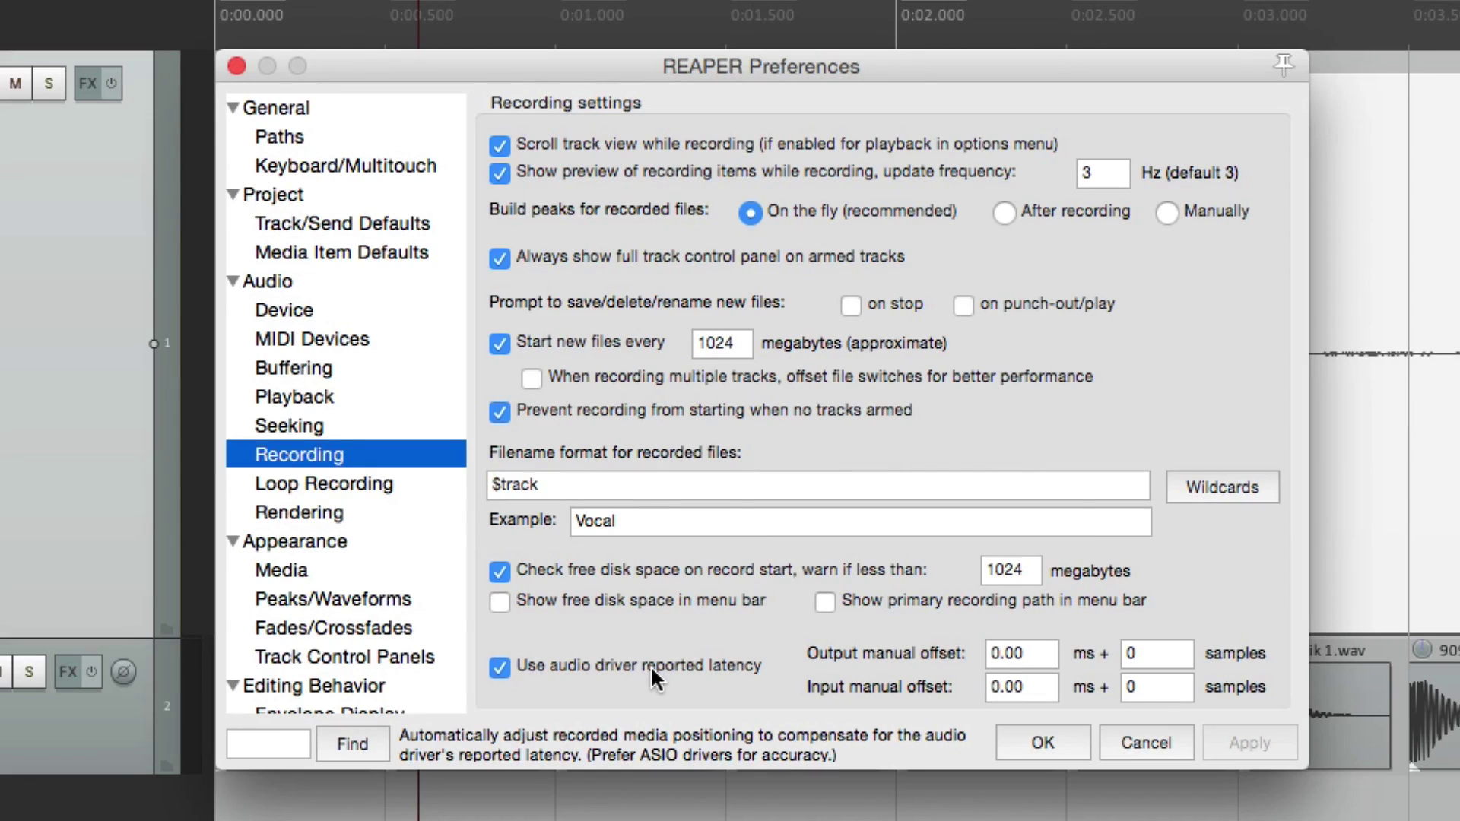
pyautogui.click(499, 666)
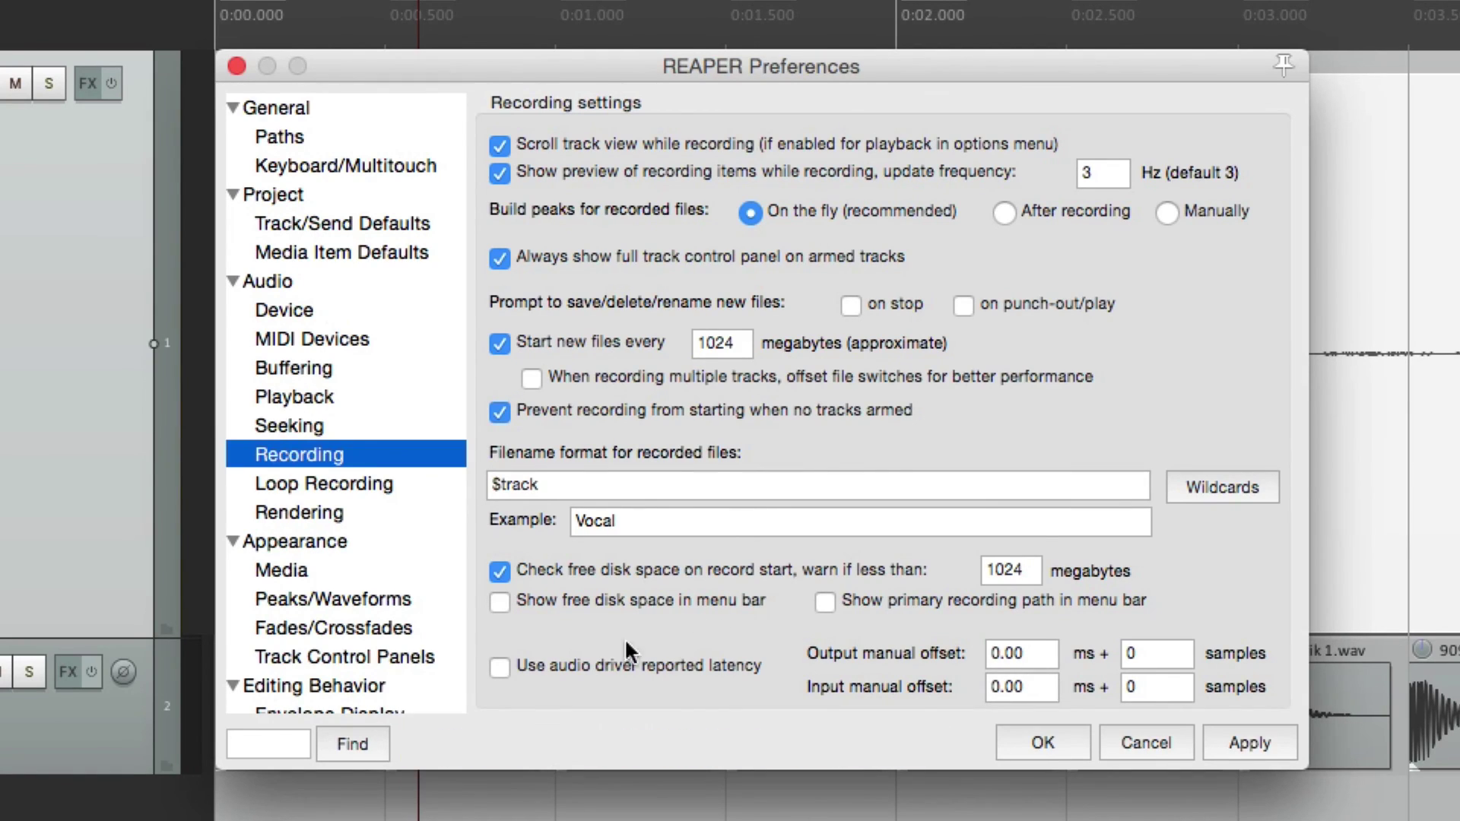
pyautogui.click(500, 667)
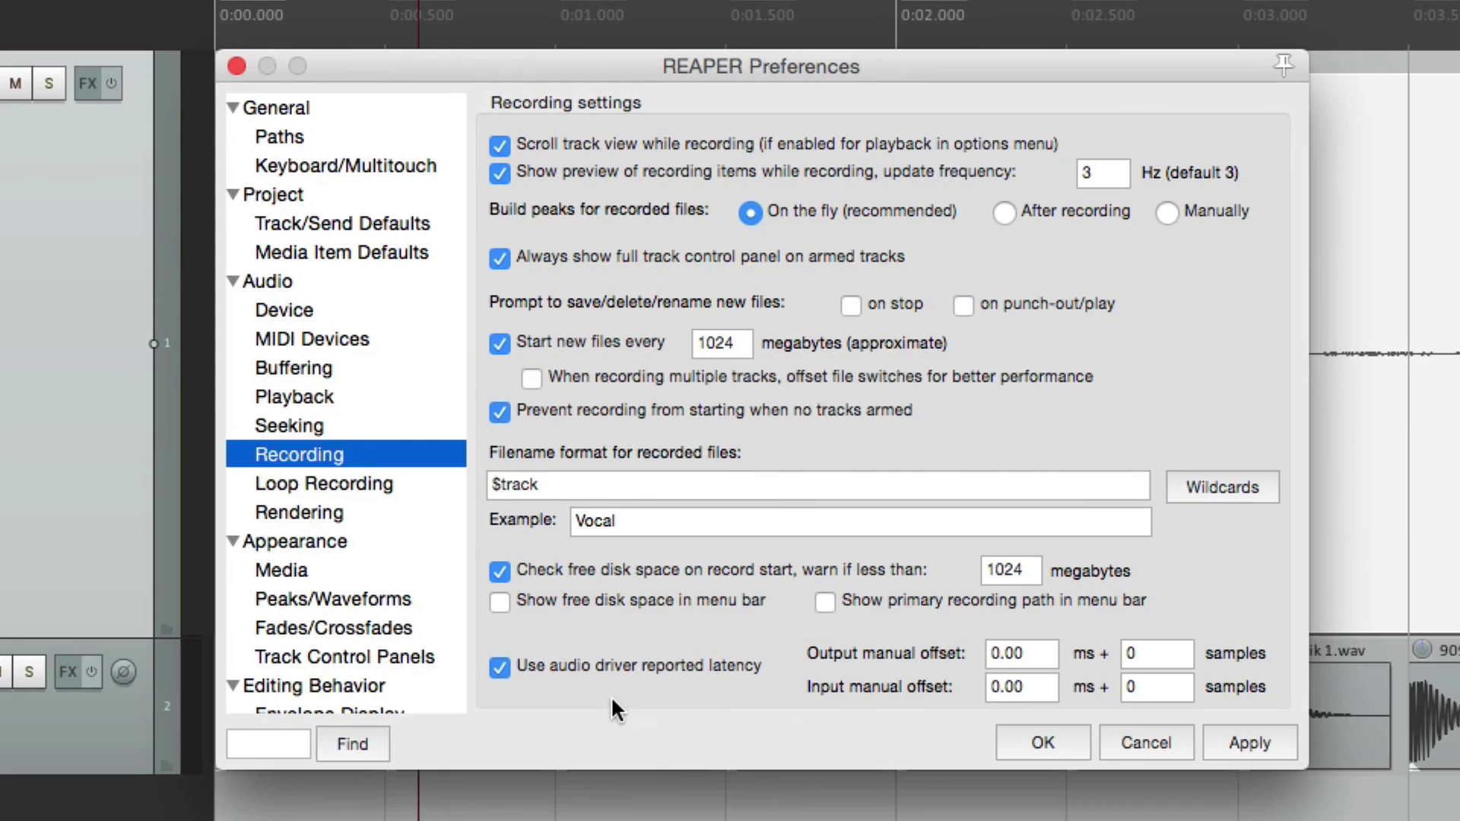